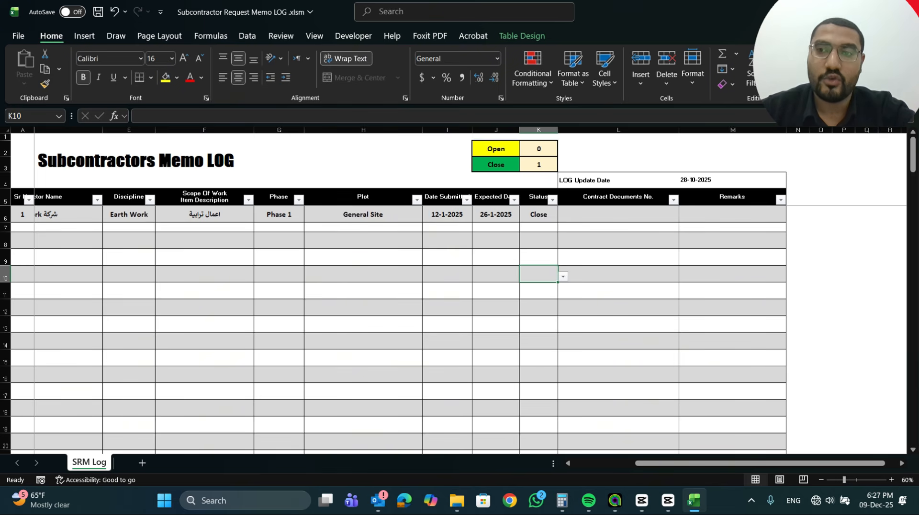
left_click(906, 12)
left_click(510, 336)
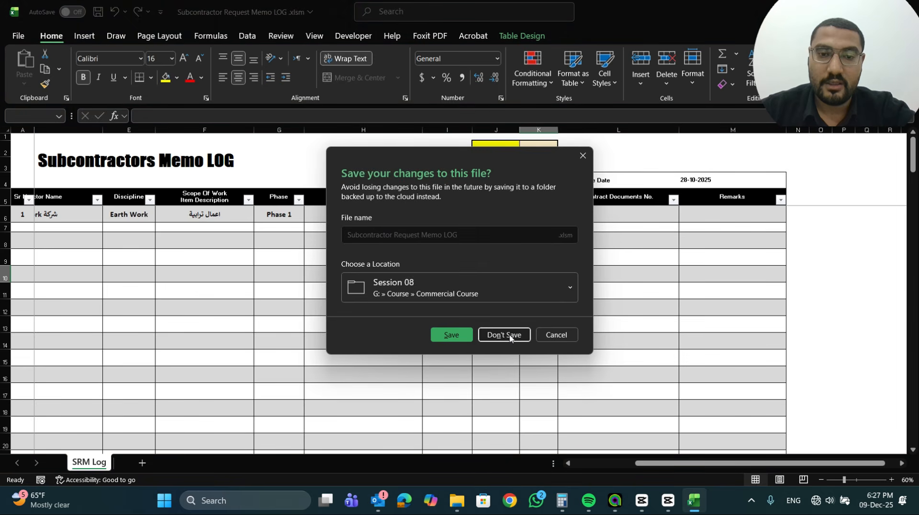
left_click(552, 335)
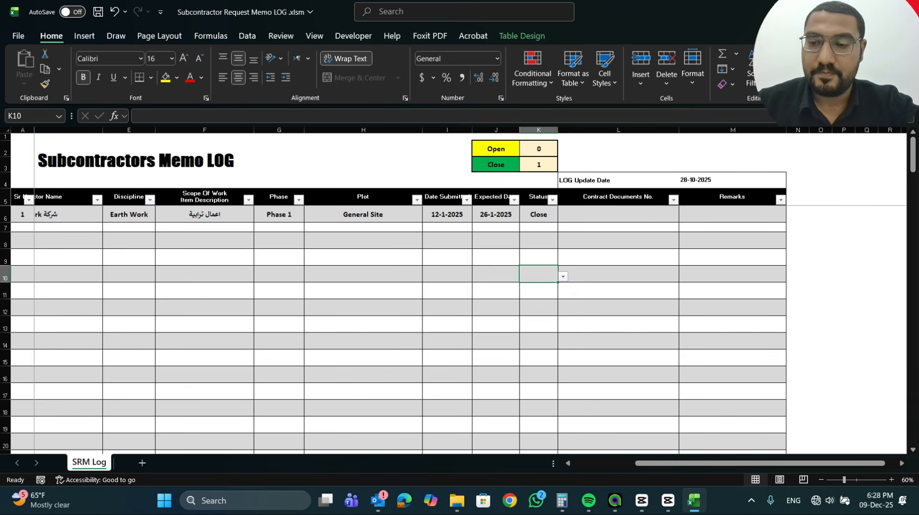
Close the Subcontractor Request Memo LOG workbook without saving its changes
key("ctrl+w")
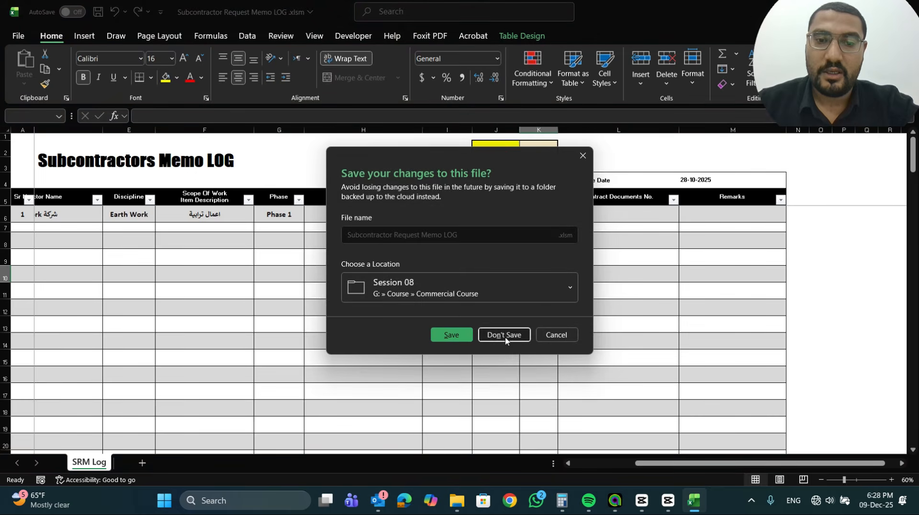
left_click(502, 333)
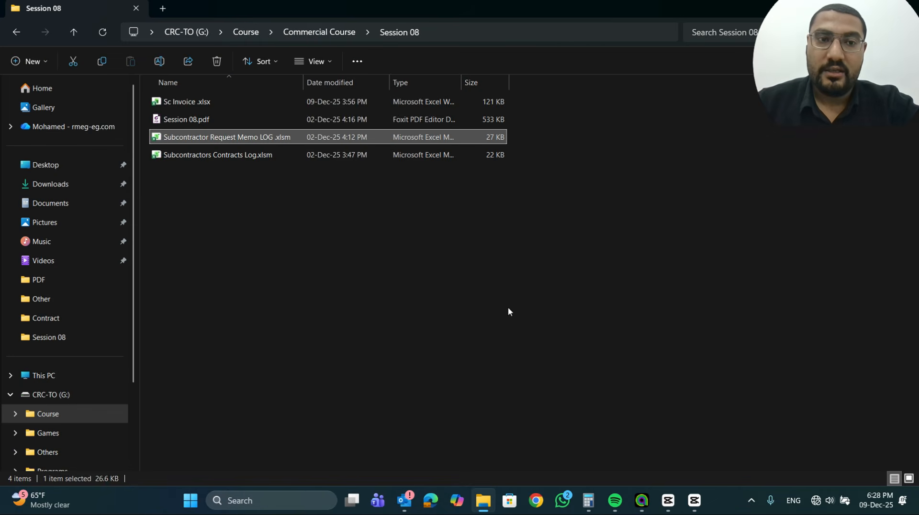
Open the Sc Invoice .xlsx workbook and show the beginning of the المستخلص sheet
double_click(182, 102)
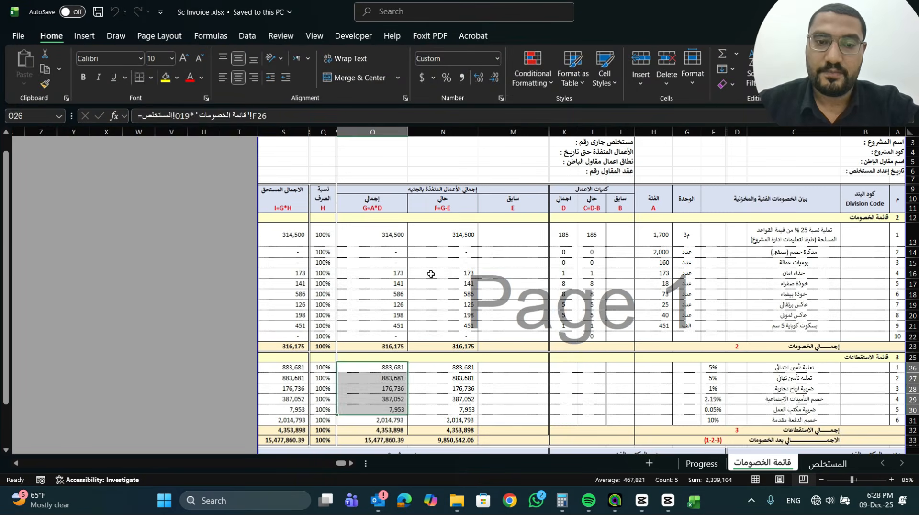
left_click(827, 463)
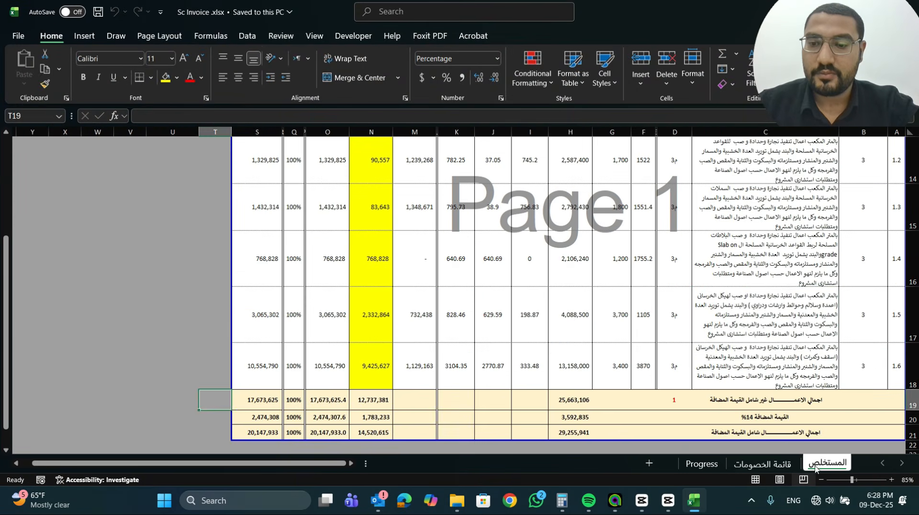
left_click(738, 335)
scroll(742, 337, "up", 2)
scroll(741, 336, "up", 1)
left_click(742, 336)
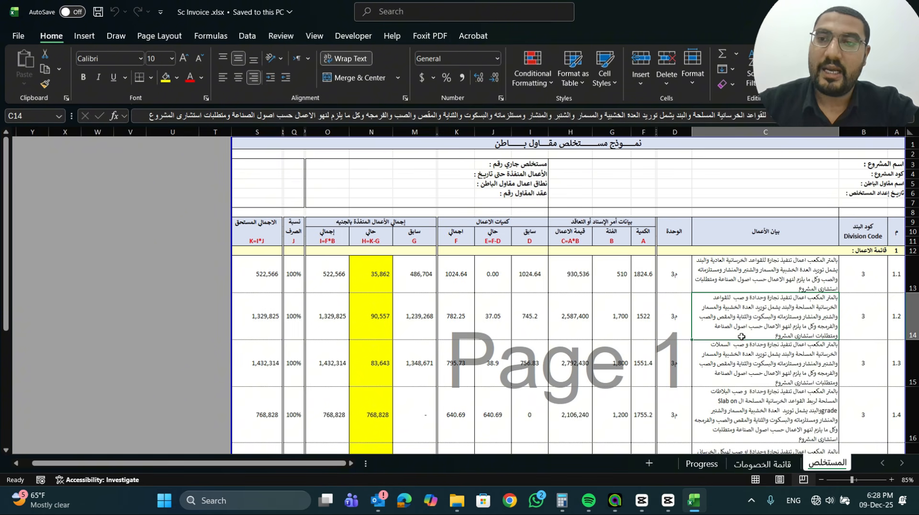
Examine the invoice header fields for project, subcontractor, preparation date, invoice number, works date, scope and contract
left_click(818, 165)
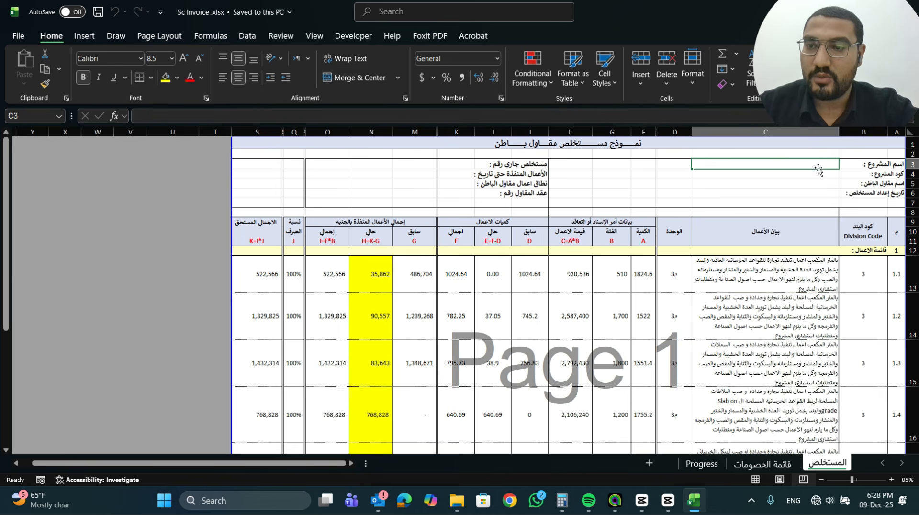
left_click(818, 174)
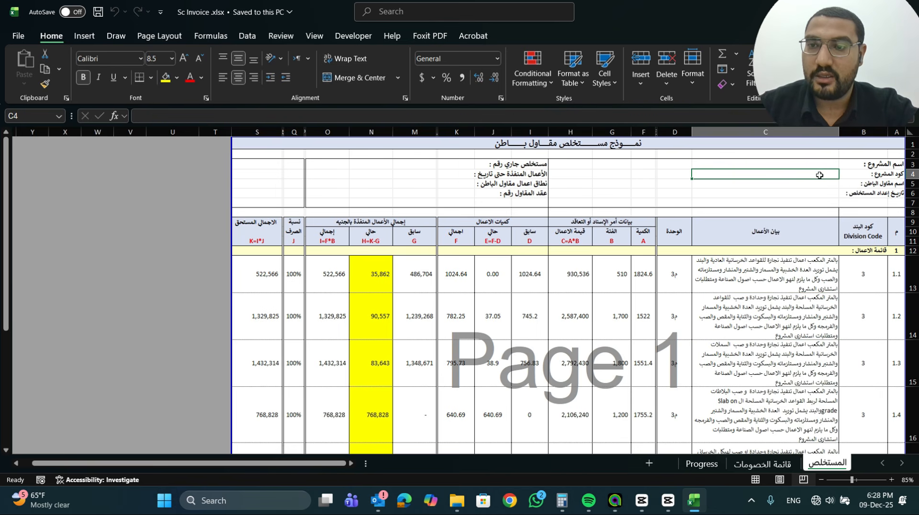
left_click(819, 184)
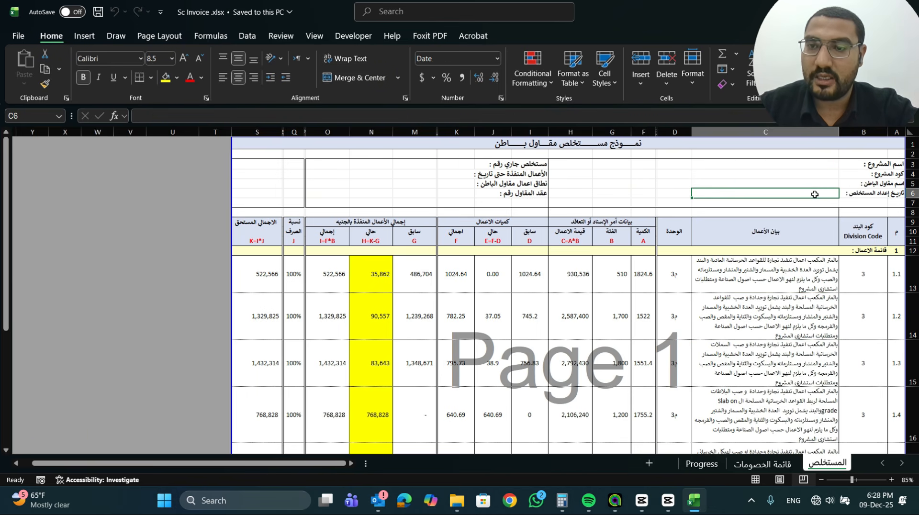
left_click(469, 169)
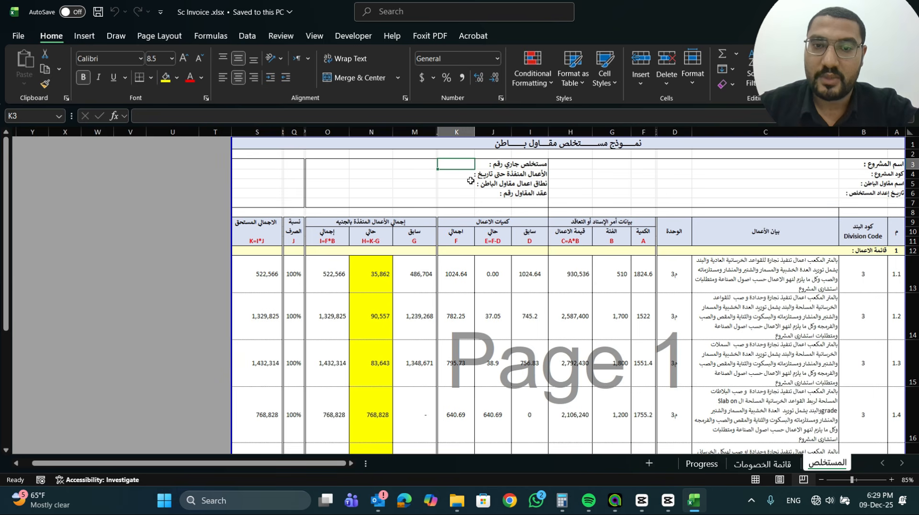
left_click(467, 173)
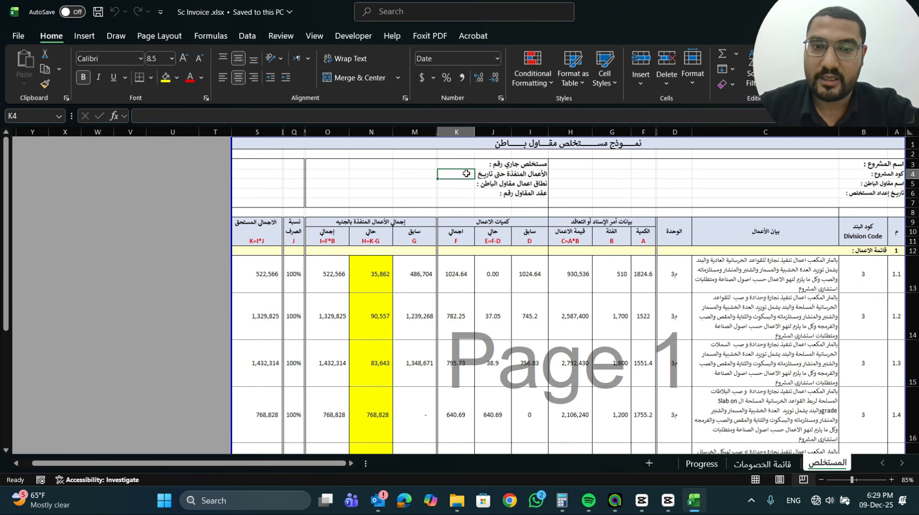
left_click(465, 184)
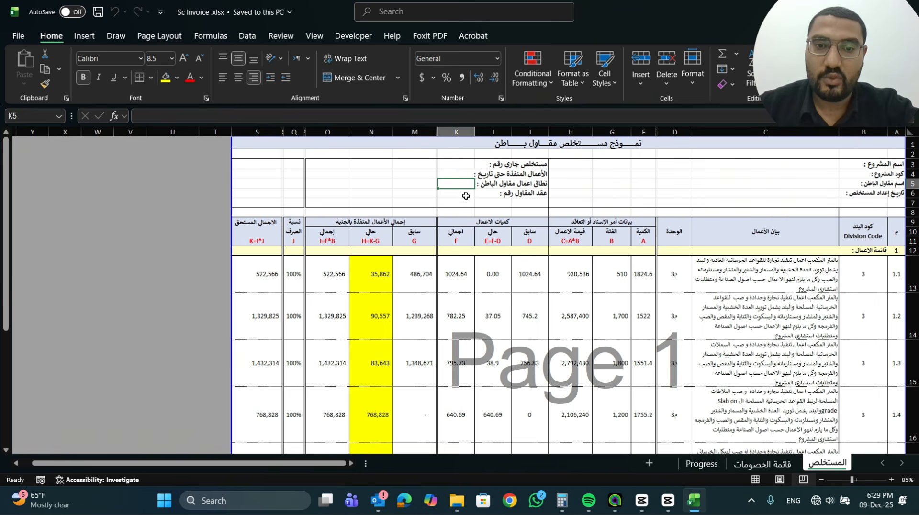
left_click(465, 195)
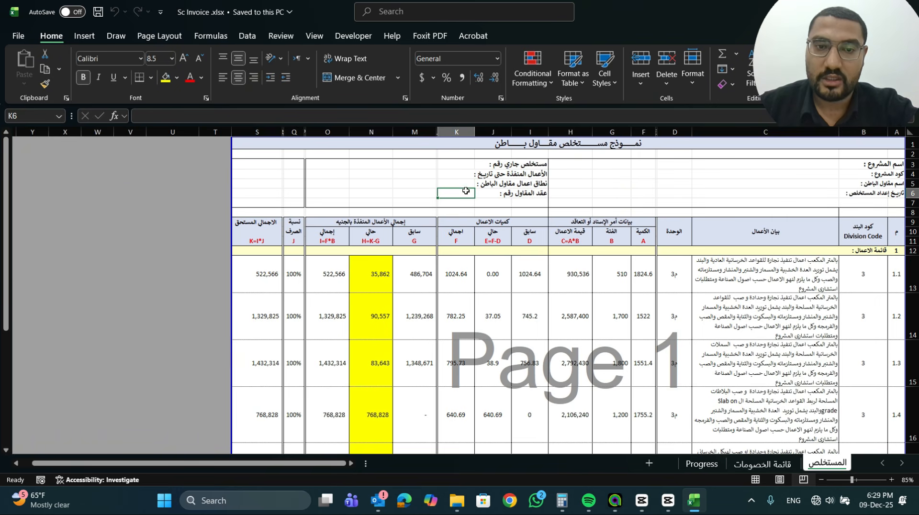
Examine the invoice table's division code, work description and unit columns for items 1.1 to 1.6
scroll(826, 242, "down", 3)
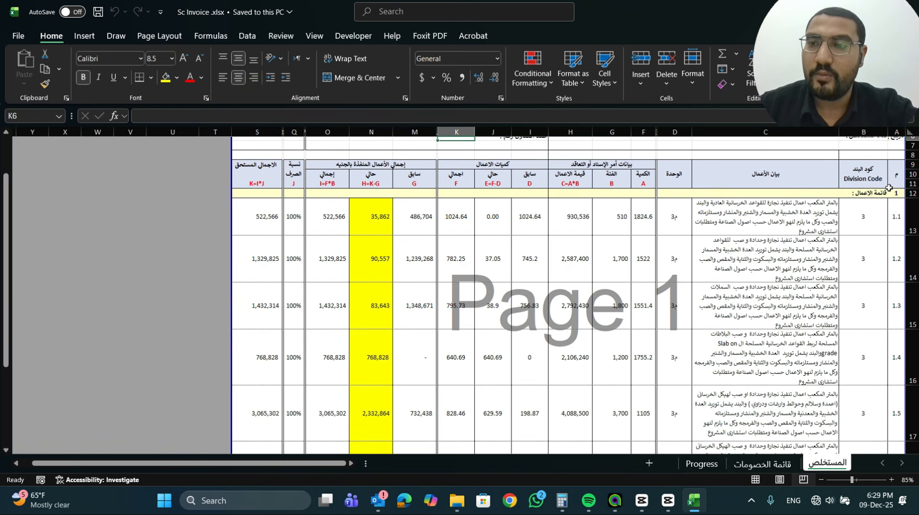
scroll(856, 184, "up", 1)
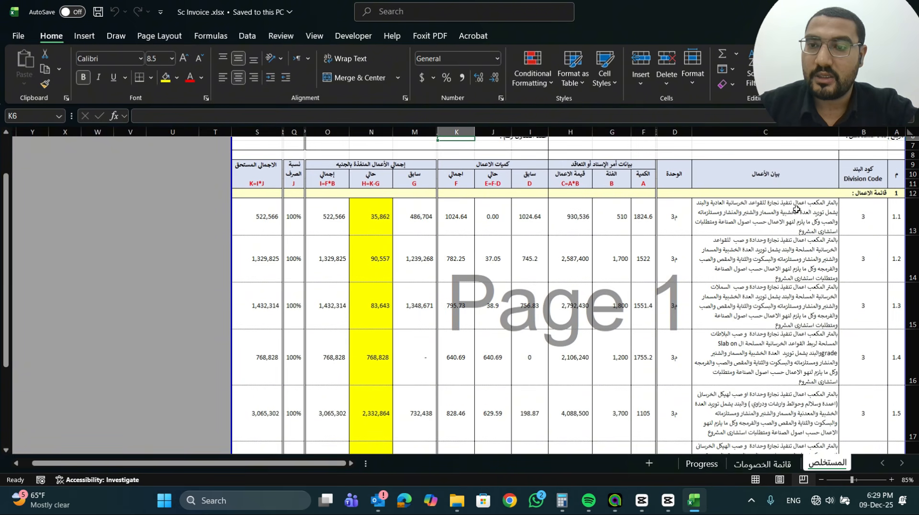
left_click_drag(857, 180, 673, 179)
left_click(784, 209)
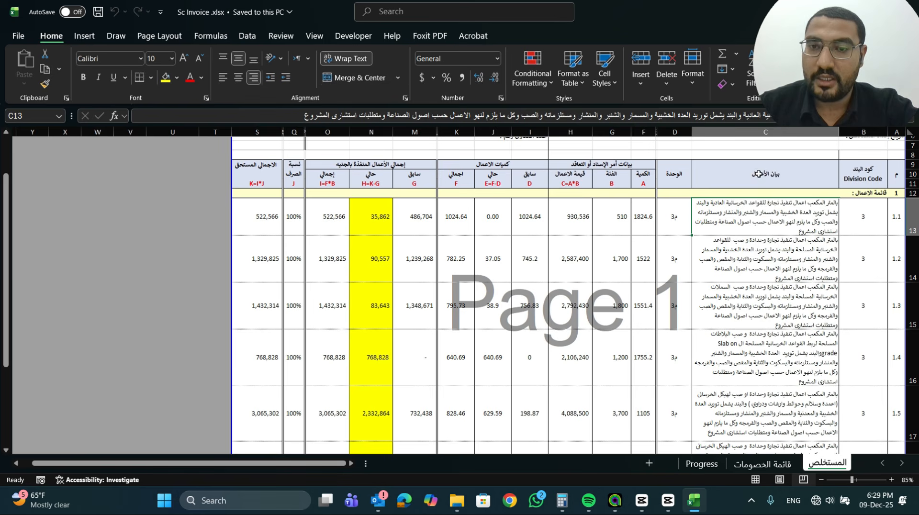
left_click_drag(867, 181, 578, 268)
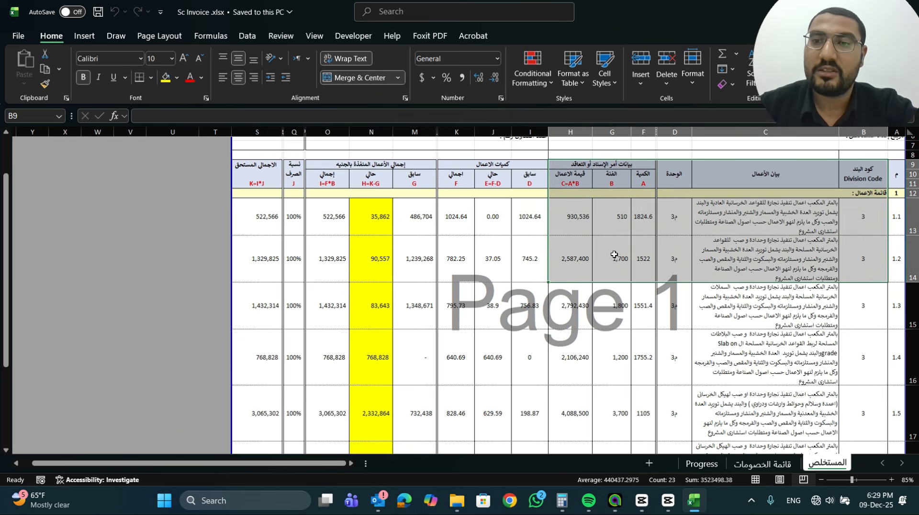
left_click(734, 228)
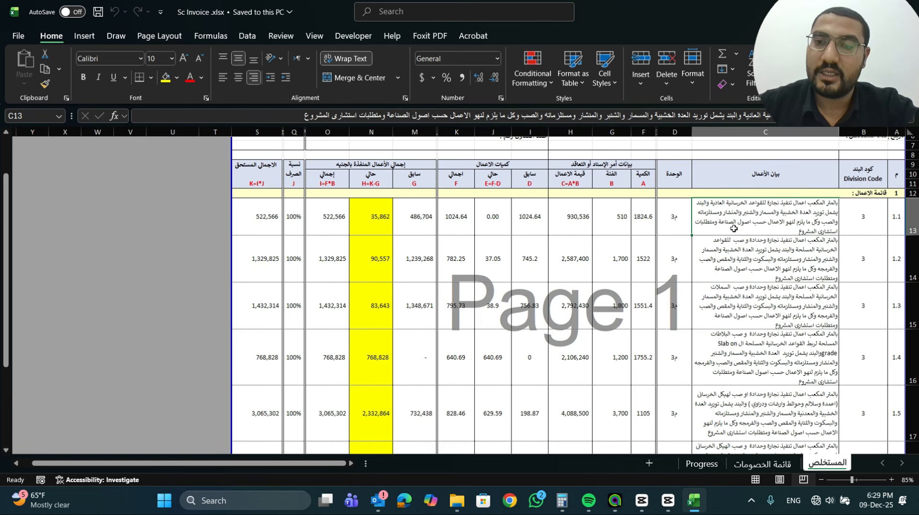
left_click_drag(734, 228, 727, 400)
scroll(738, 379, "down", 5)
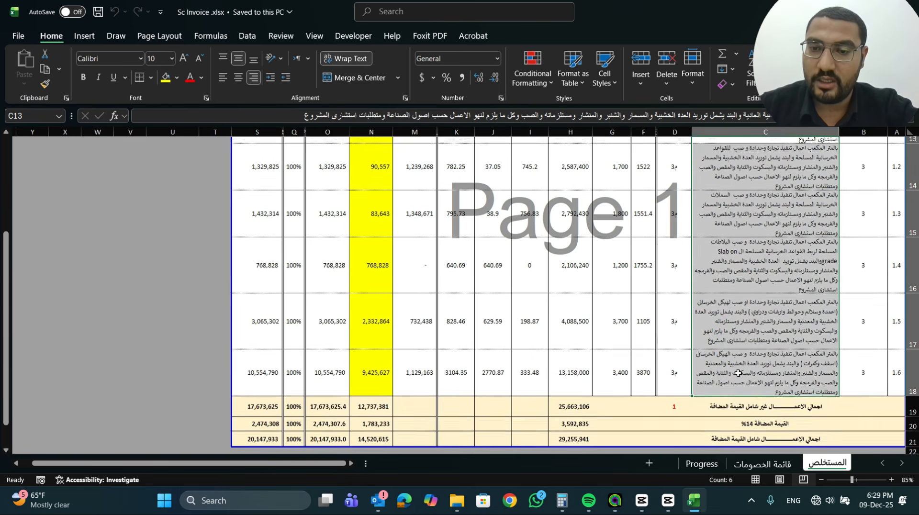
scroll(738, 379, "up", 5)
left_click(678, 205)
left_click_drag(675, 370, 675, 375)
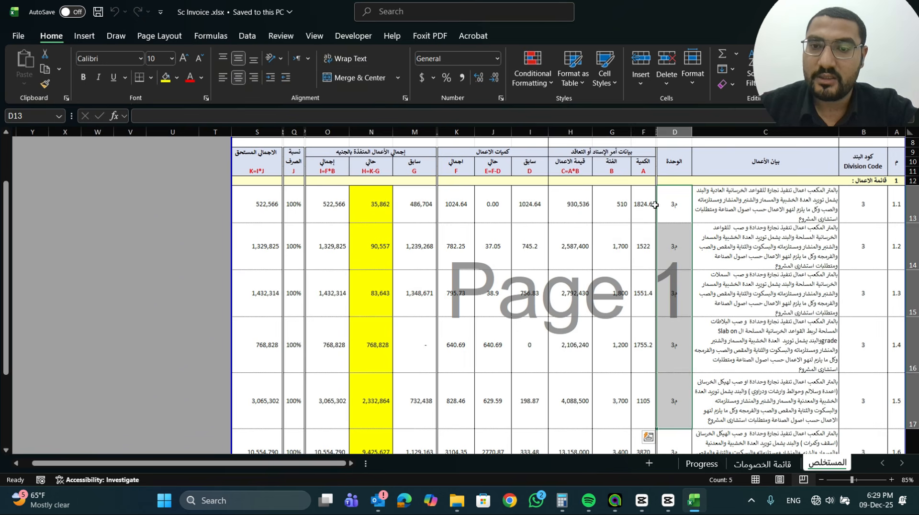
Examine the contract quantity, unit rate and work value columns, including the value formula starting in H13
left_click_drag(639, 196, 641, 307)
left_click(611, 196)
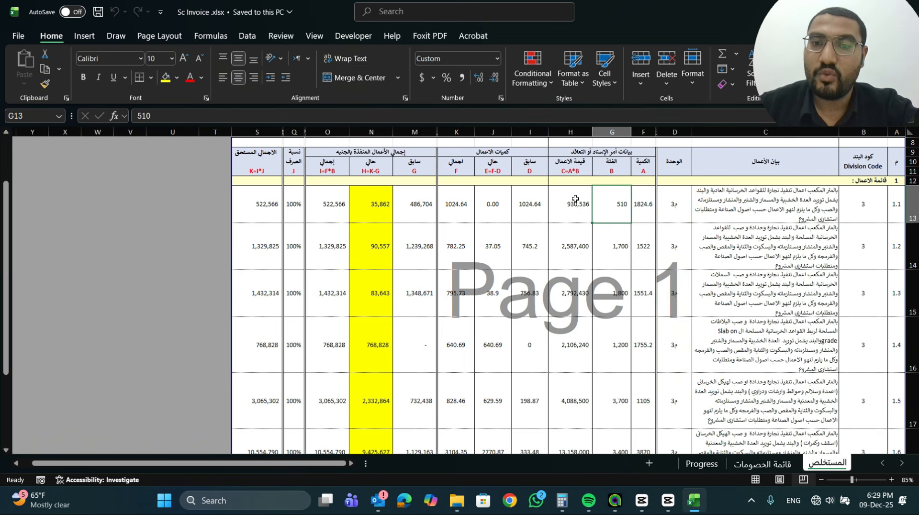
left_click_drag(576, 198, 572, 425)
scroll(579, 421, "down", 1)
scroll(585, 349, "up", 2)
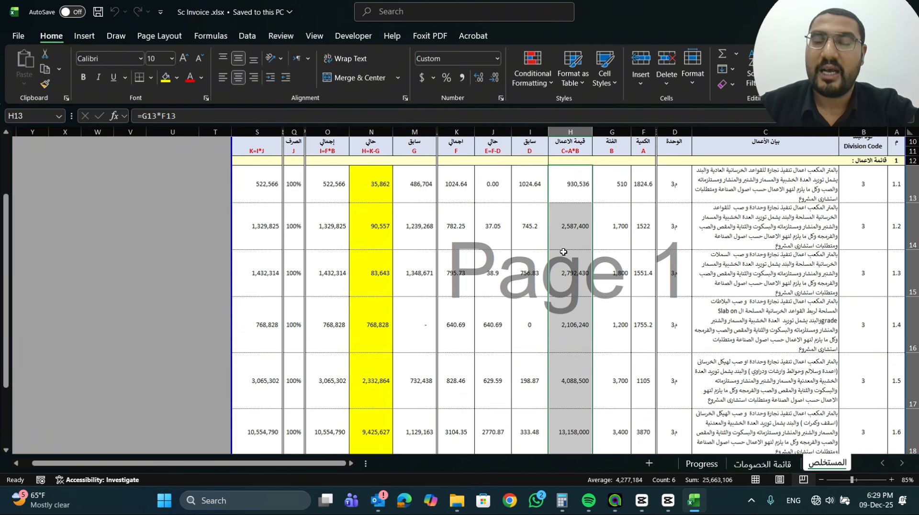
scroll(565, 253, "down", 2)
scroll(582, 283, "up", 1)
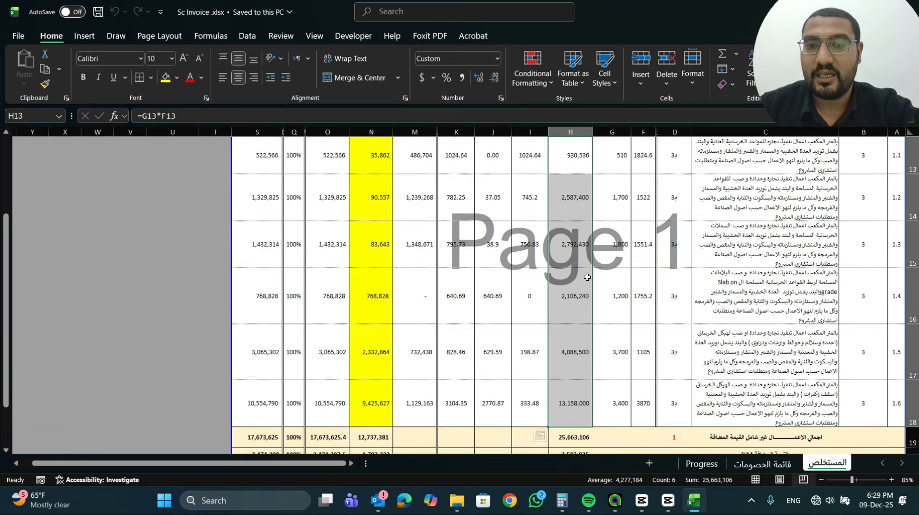
scroll(589, 273, "up", 1)
left_click(622, 184)
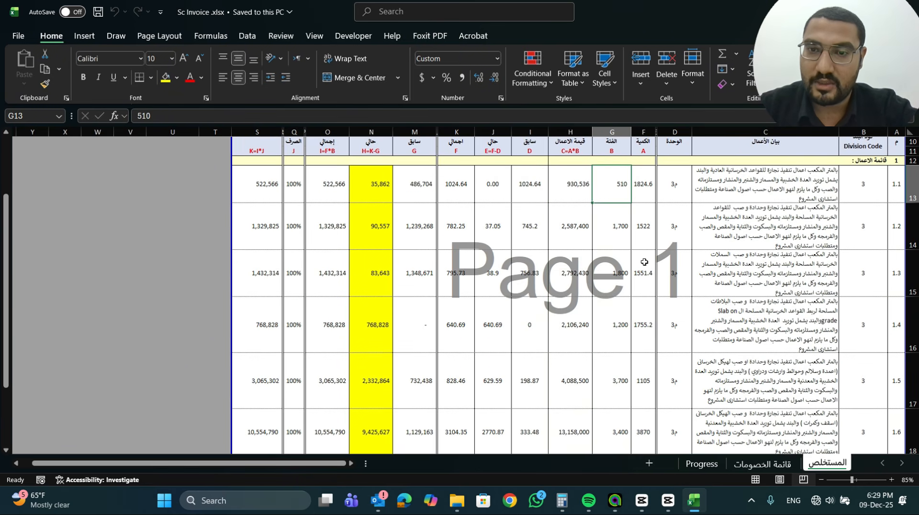
Try a contract quantity of 1800 for item 1.1 in F13, inspect the total in H19, and undo the change
left_click(646, 190)
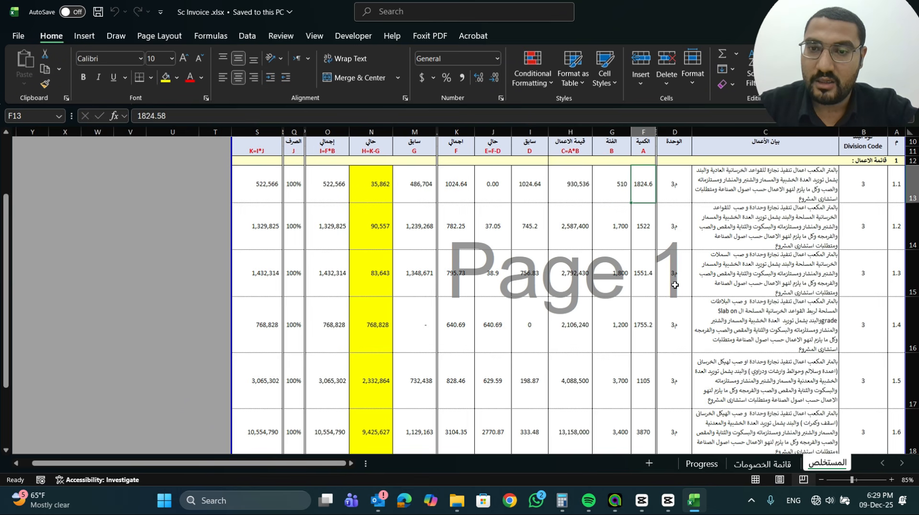
type("1800")
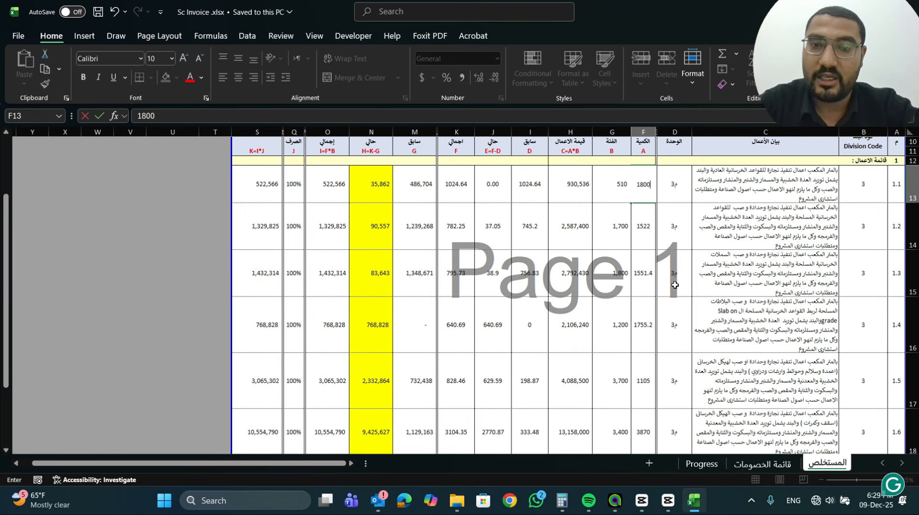
key("Return")
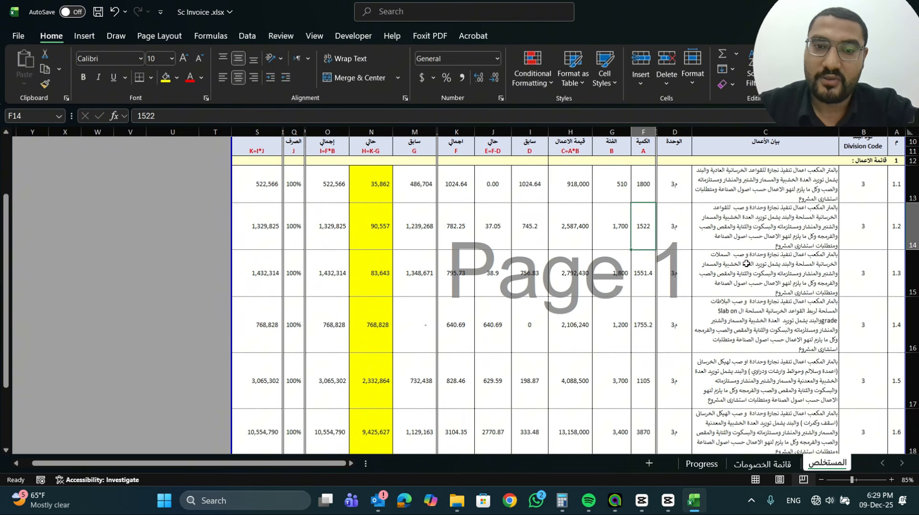
scroll(675, 296, "down", 2)
left_click(577, 414)
scroll(589, 392, "up", 2)
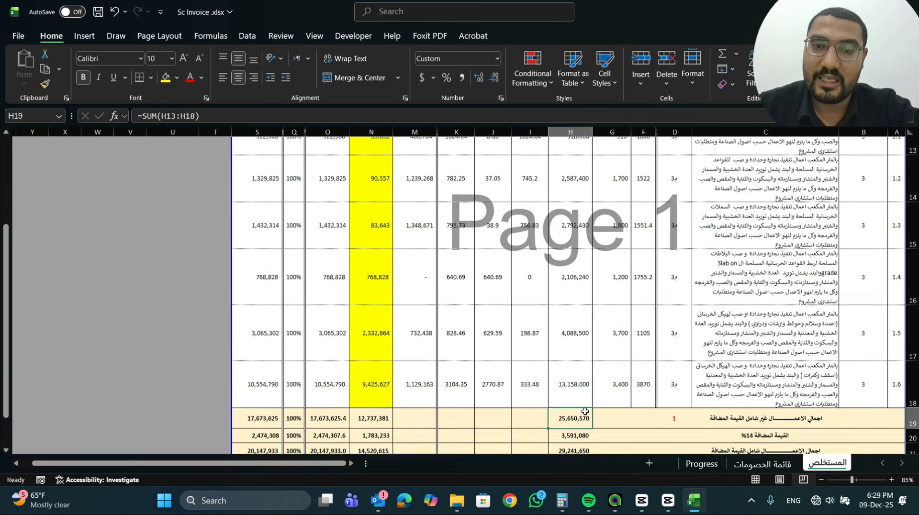
scroll(602, 375, "down", 2)
key("ctrl+z")
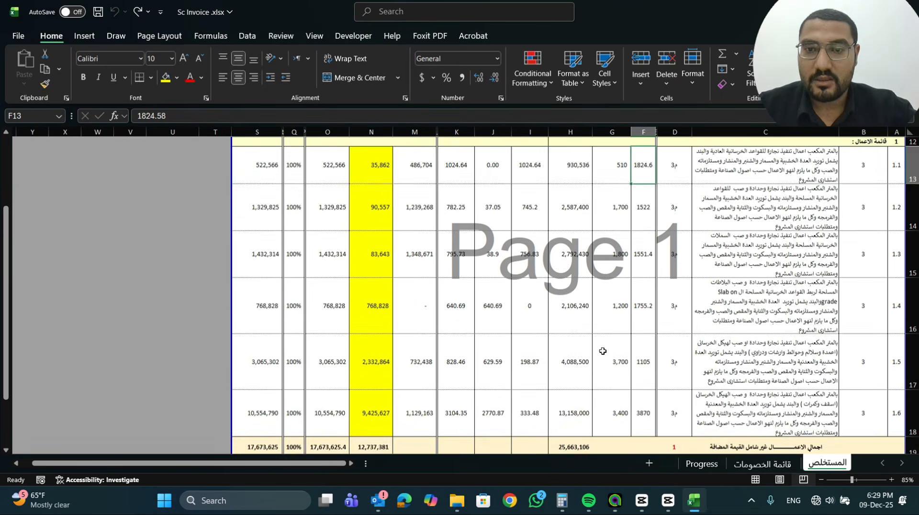
Examine the unit rates in column G and the 14% VAT formula in H20 under the contract works total
scroll(622, 268, "up", 2)
left_click_drag(626, 190, 597, 430)
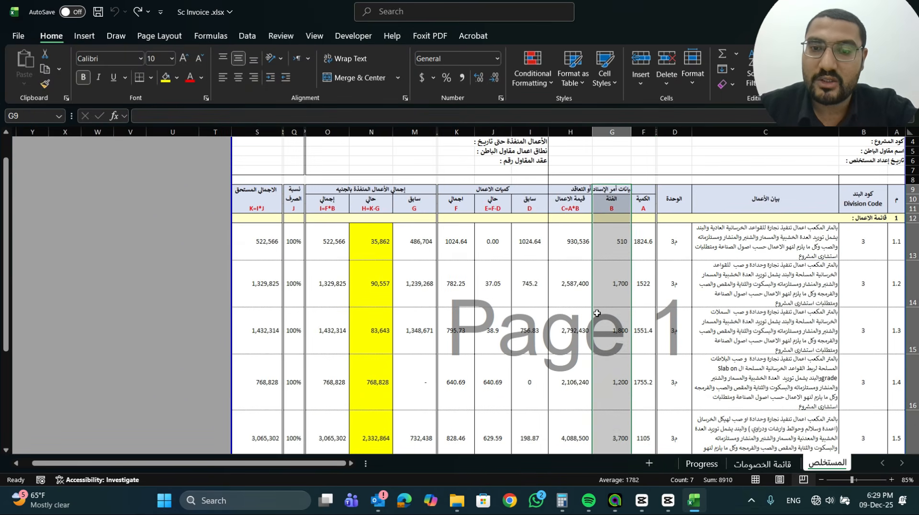
scroll(597, 310, "down", 3)
scroll(597, 310, "down", 2)
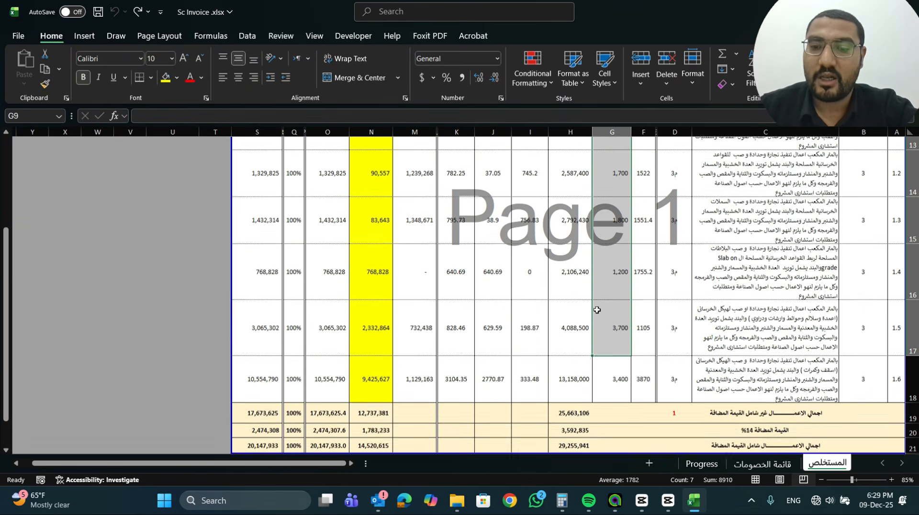
scroll(601, 309, "up", 3)
scroll(602, 308, "down", 1)
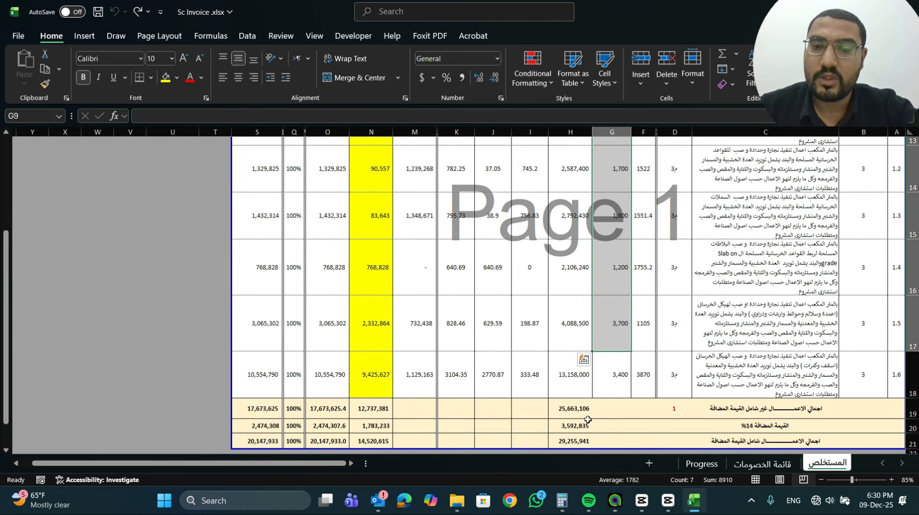
left_click(586, 423)
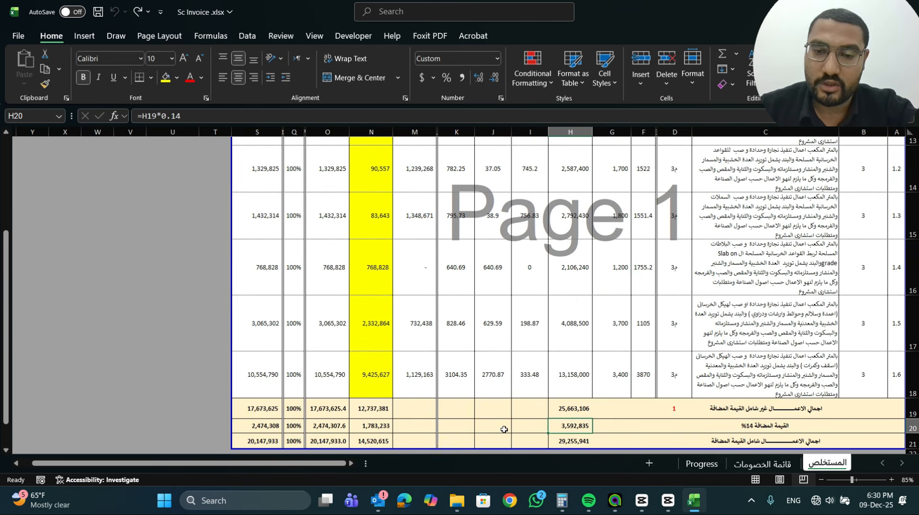
scroll(636, 402, "up", 1)
scroll(629, 370, "down", 1)
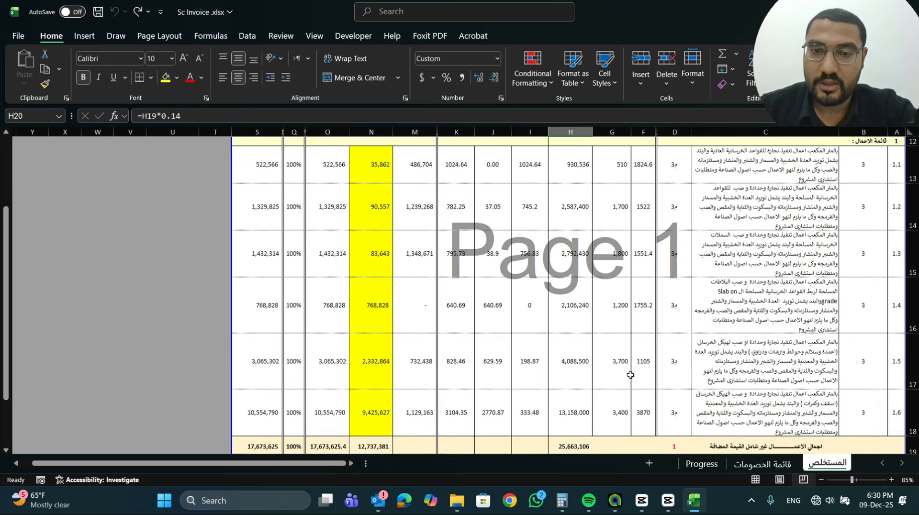
Examine the contract data block from column C to column H, including the totals rows and the value formula in H15
scroll(622, 355, "up", 2)
scroll(621, 358, "down", 2)
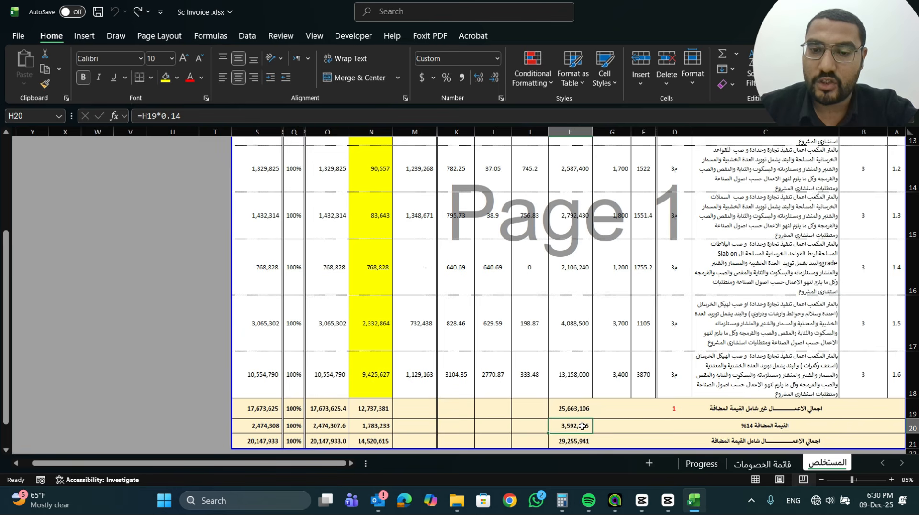
scroll(593, 376, "up", 1)
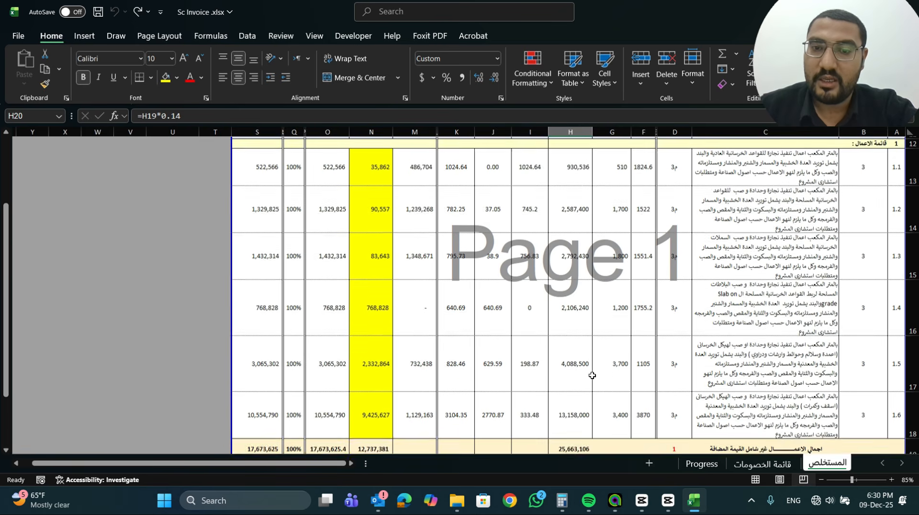
scroll(571, 184, "up", 1)
left_click_drag(570, 192, 692, 388)
scroll(692, 387, "up", 1)
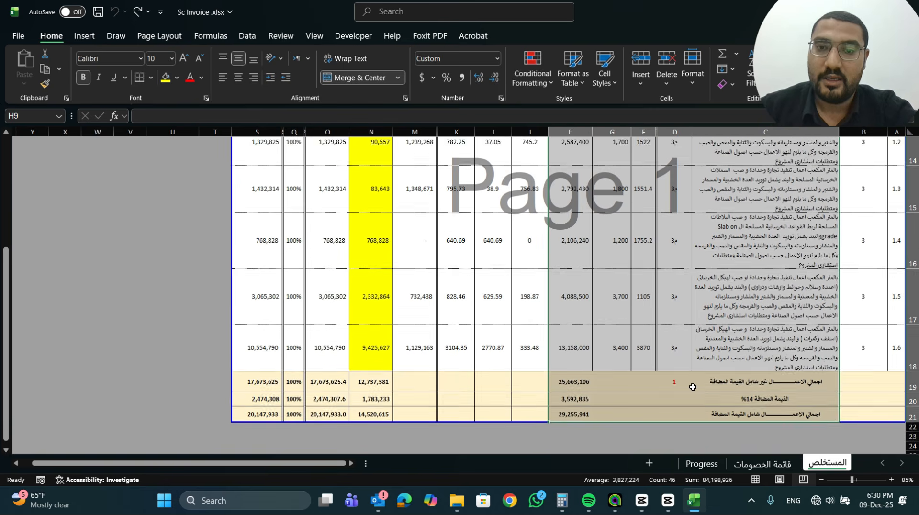
scroll(692, 387, "up", 3)
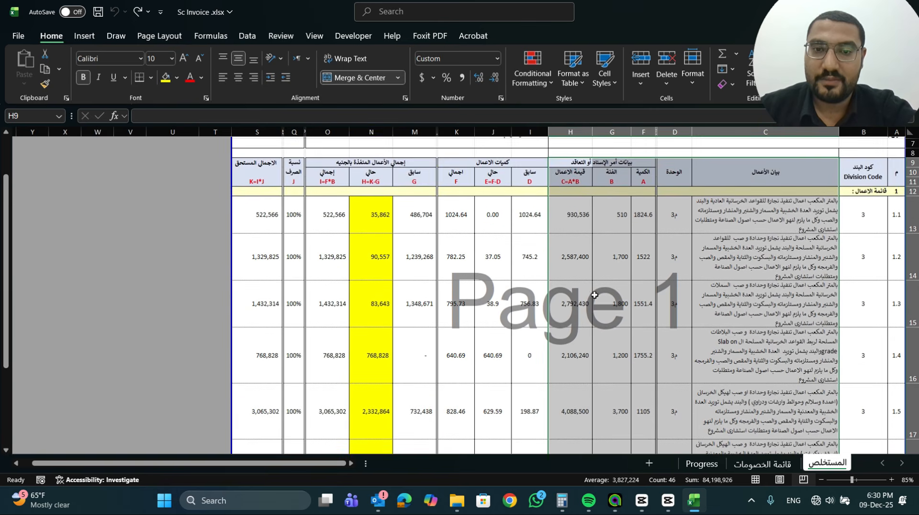
left_click(592, 292)
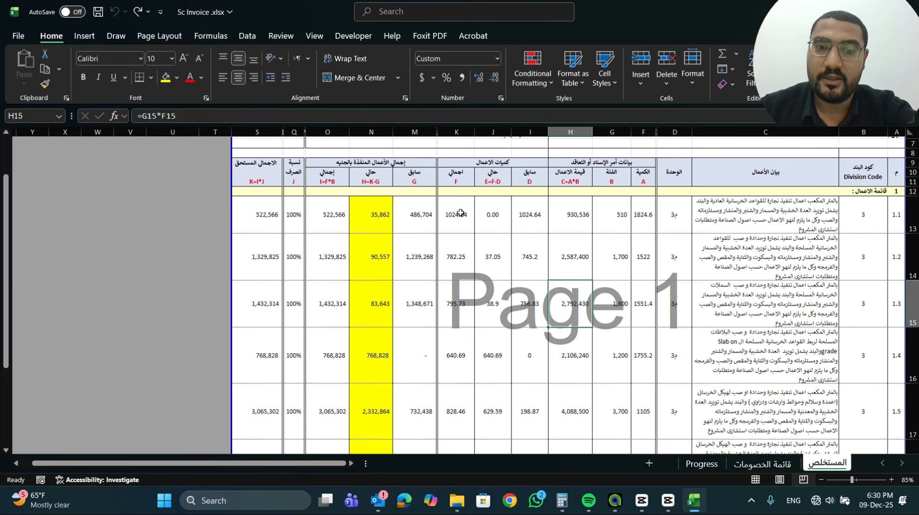
Inspect item 1.1's formulas for current quantity in J13, total executed value in O13 and current value in N13
double_click(497, 215)
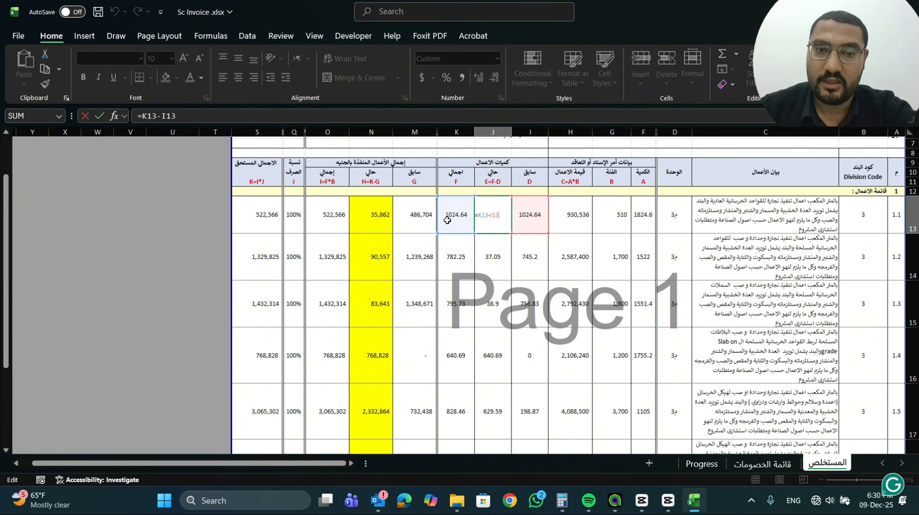
key("Escape")
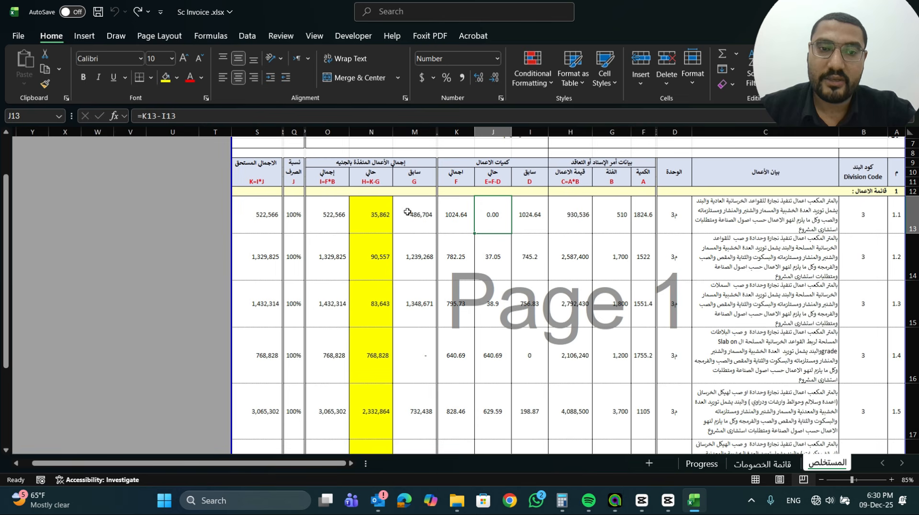
left_click(326, 211)
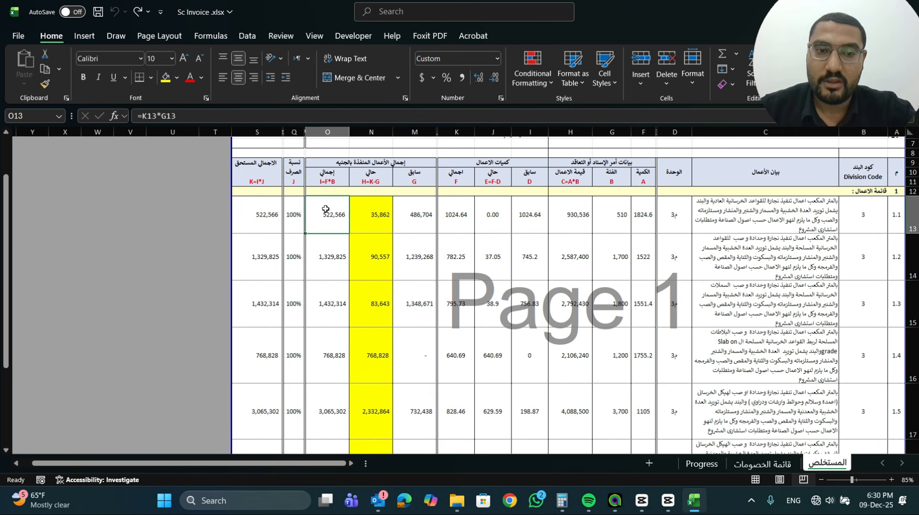
double_click(375, 215)
key("Escape")
double_click(335, 218)
key("Escape")
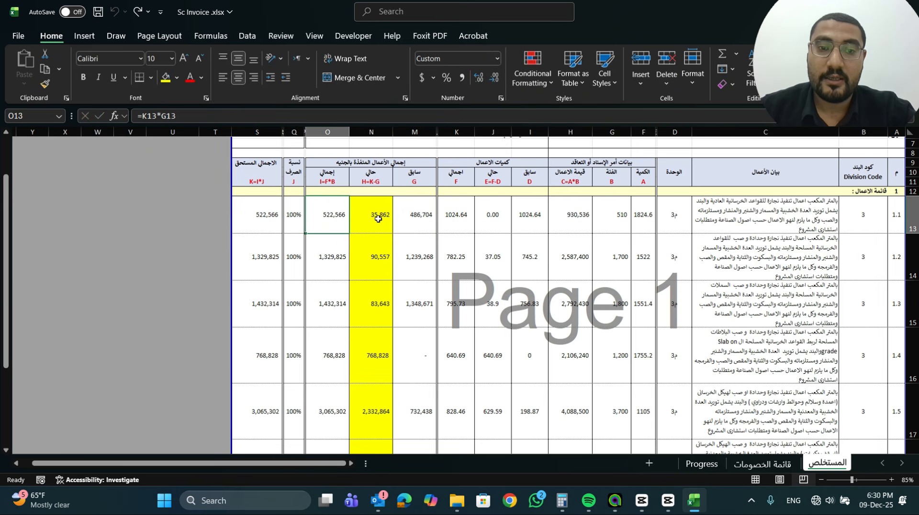
double_click(379, 218)
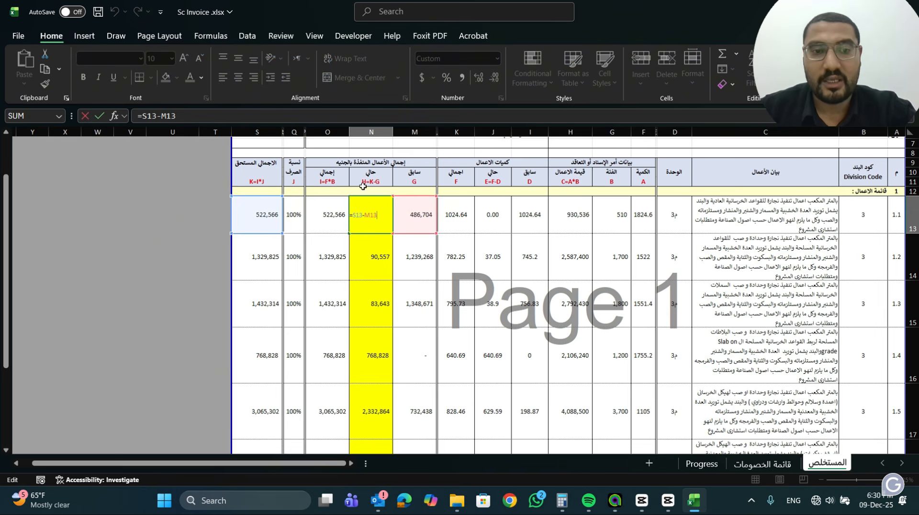
key("Escape")
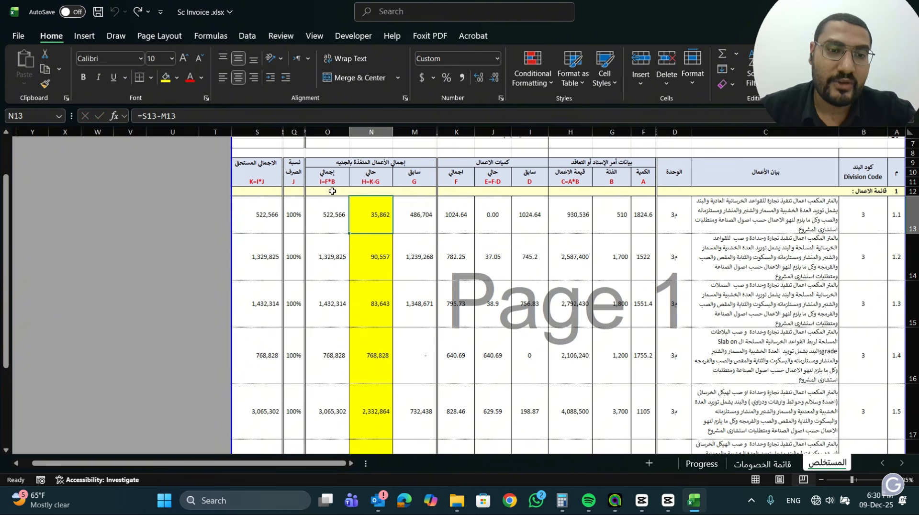
Try a payment percentage of 80% for item 1.1 in Q13, undo it, and select the current value in N13
left_click(298, 223)
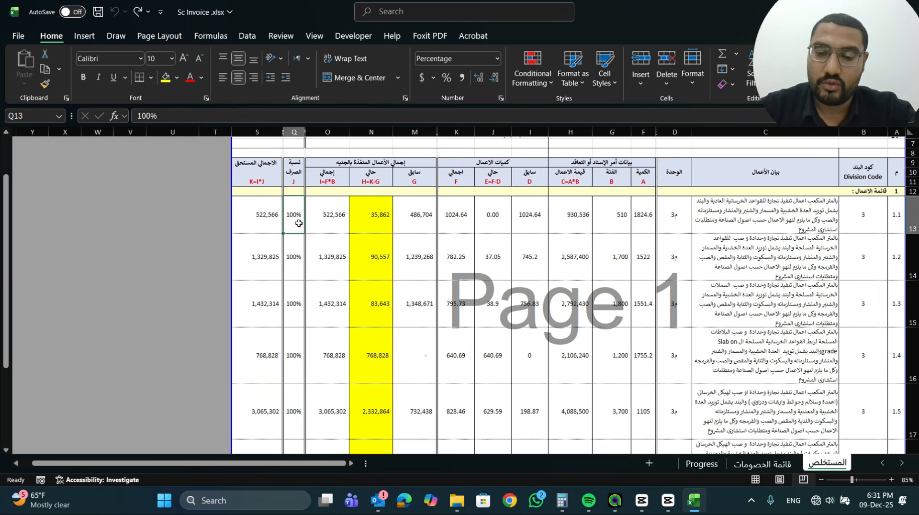
type("80")
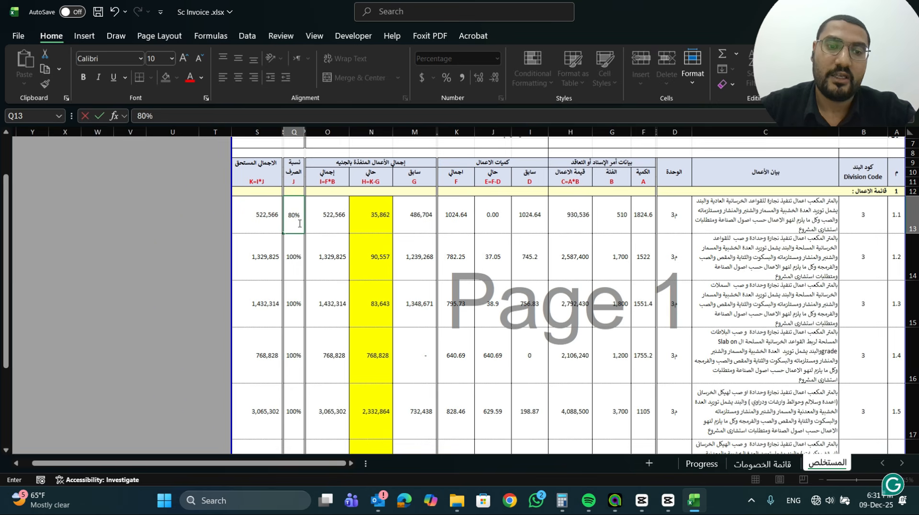
key("Return")
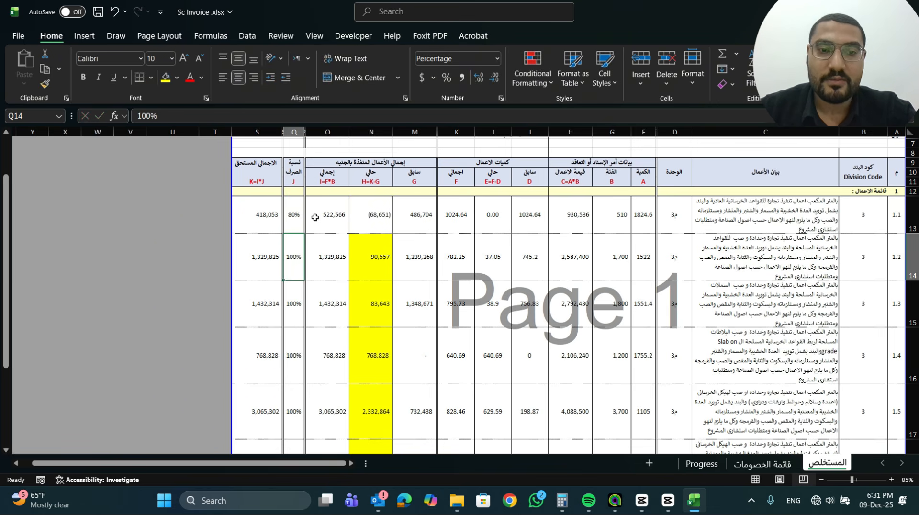
key("ctrl+z")
left_click(362, 220)
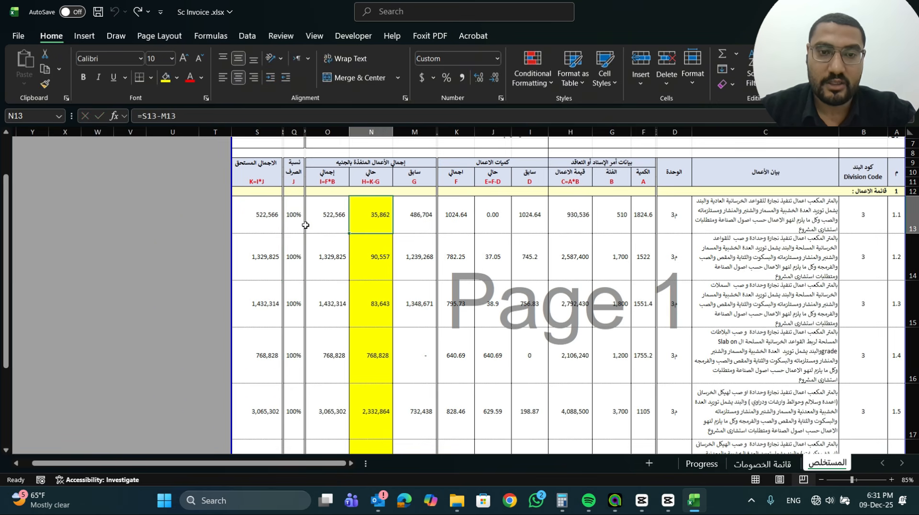
Try a payment percentage of 90% for item 1.1 in Q13 and undo the change
left_click(296, 221)
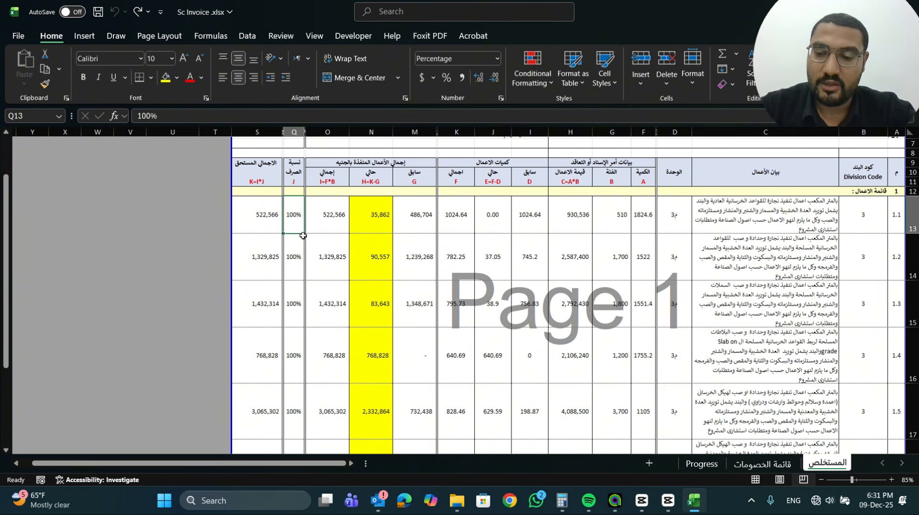
type("90")
key("Return")
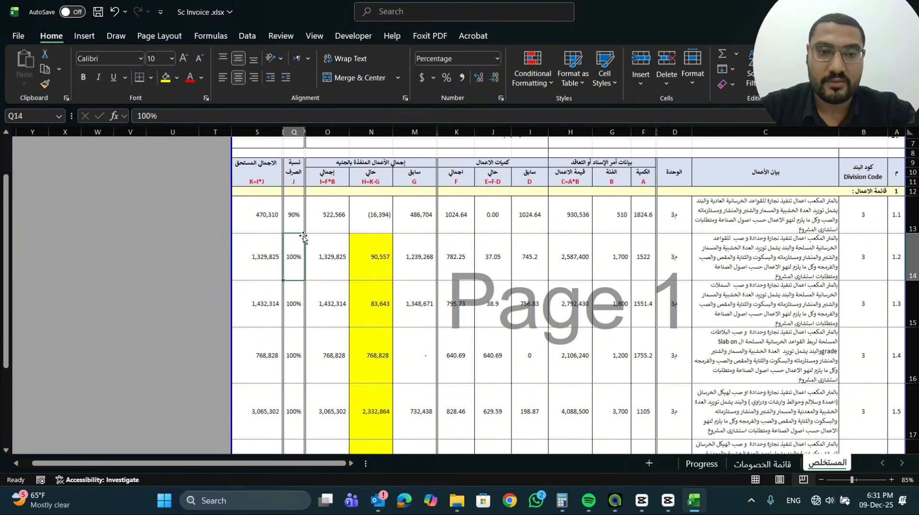
key("ctrl+z")
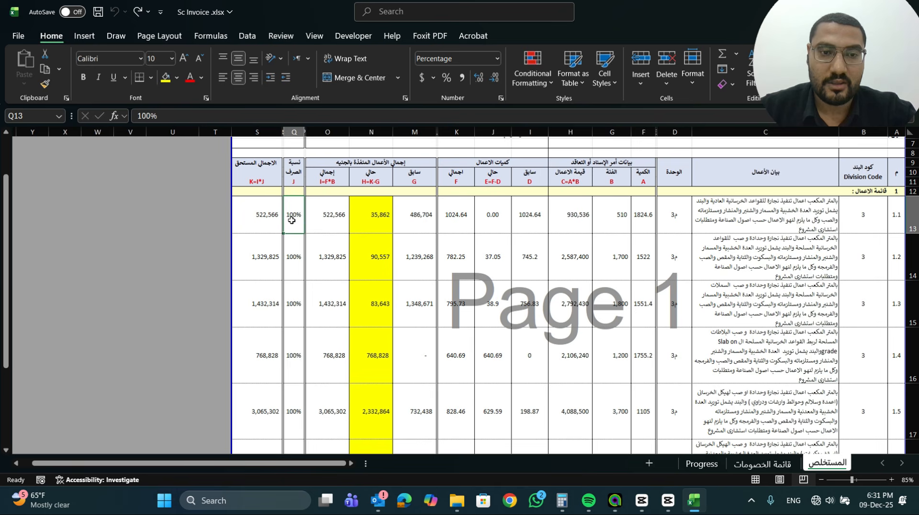
Set the payment percentage in Q13 to 95% and copy it as values into Q14:Q21
type("9")
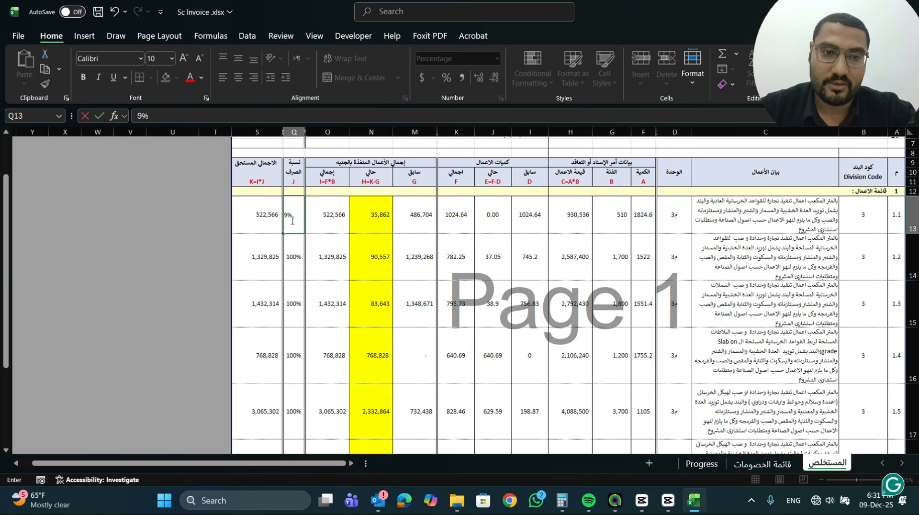
type("5")
key("Return")
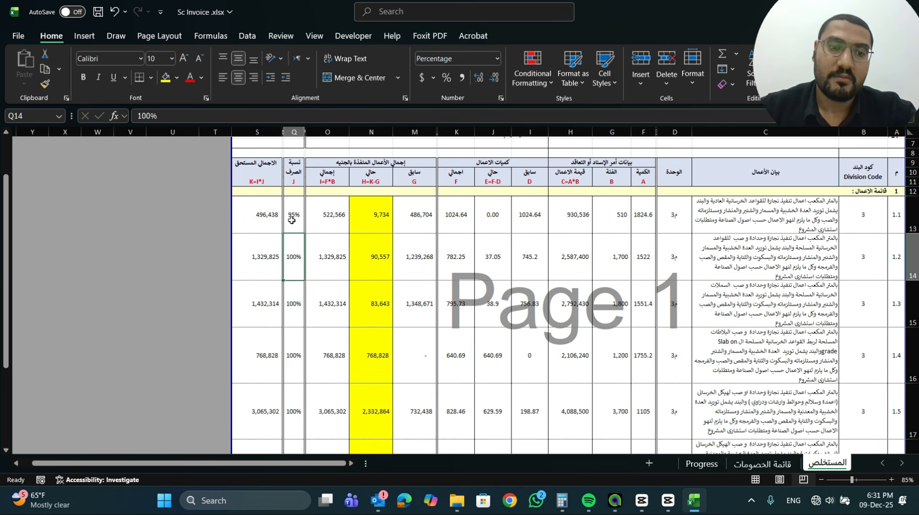
left_click(292, 221)
key("ctrl+c")
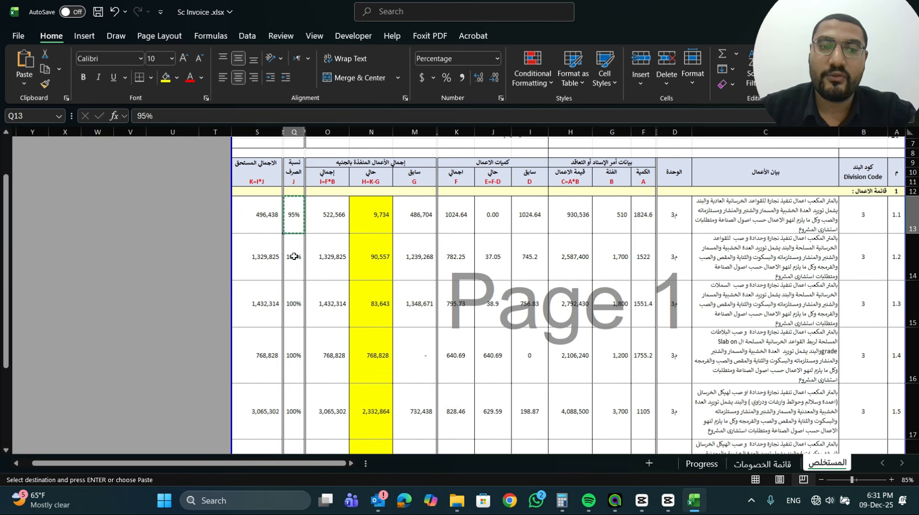
left_click_drag(293, 254, 291, 432)
right_click(297, 368)
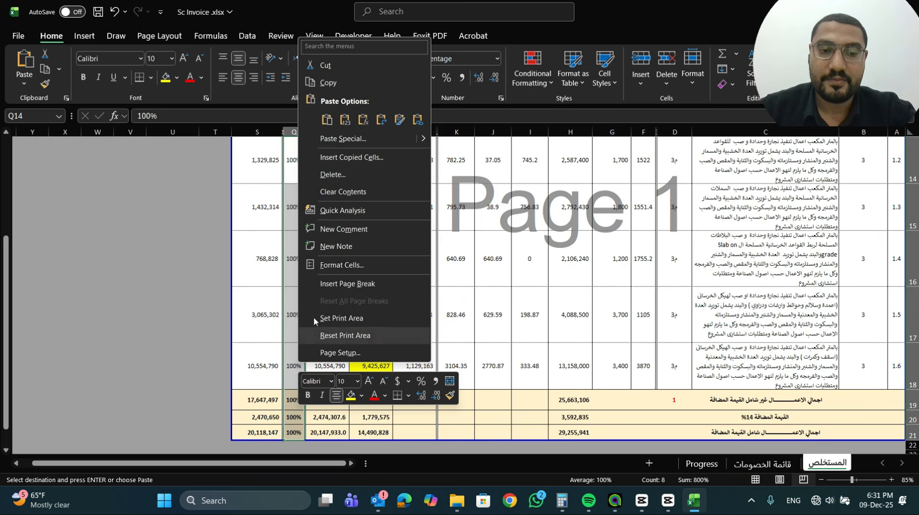
left_click(350, 120)
scroll(350, 159, "up", 3)
key("Escape")
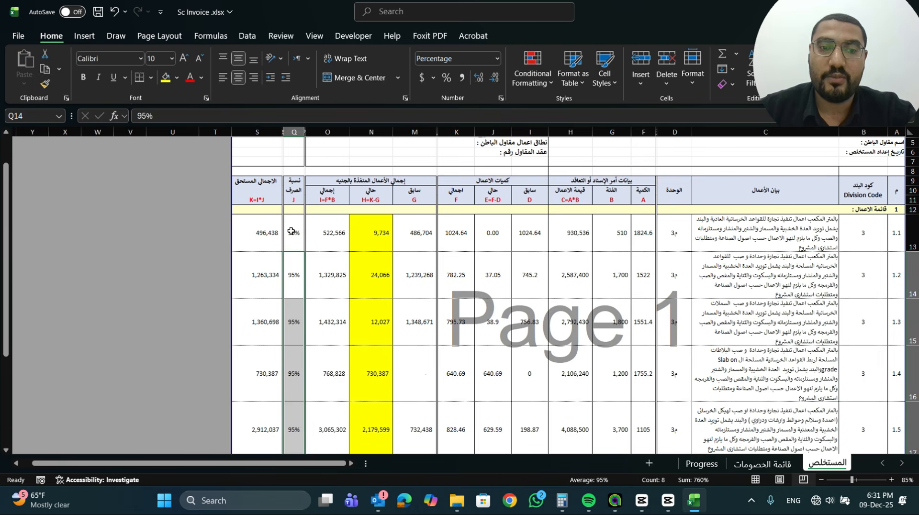
Examine the payment percentages in Q13:Q21, the formulas in N13 and O13, and the executed works total in O19
left_click_drag(292, 229, 293, 438)
scroll(283, 195, "up", 3)
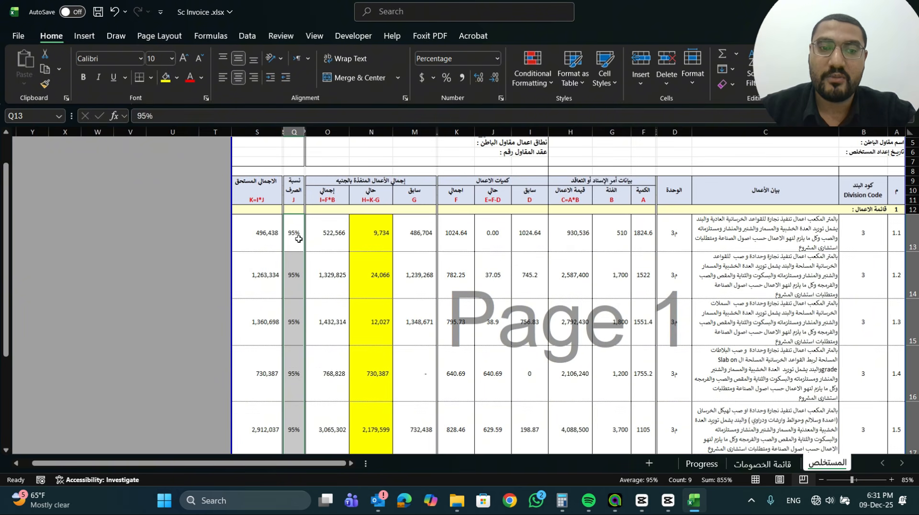
left_click(375, 236)
double_click(375, 236)
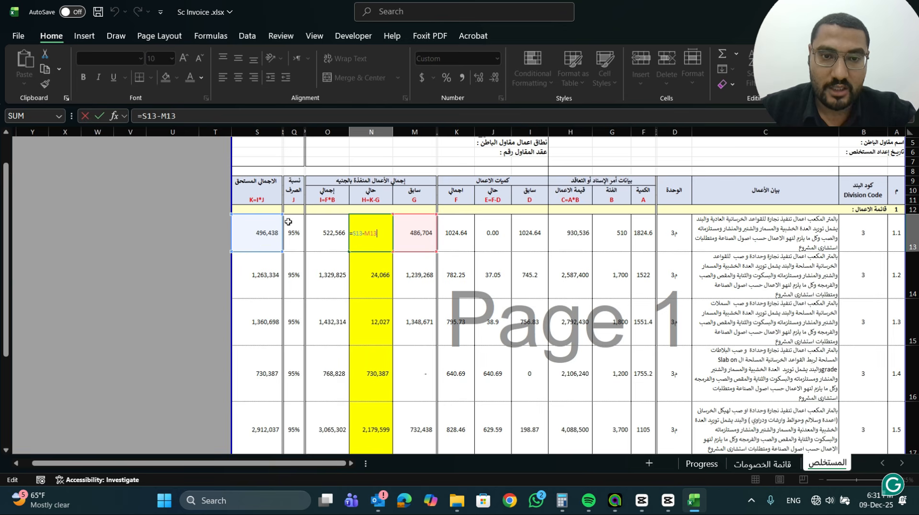
left_click(372, 242)
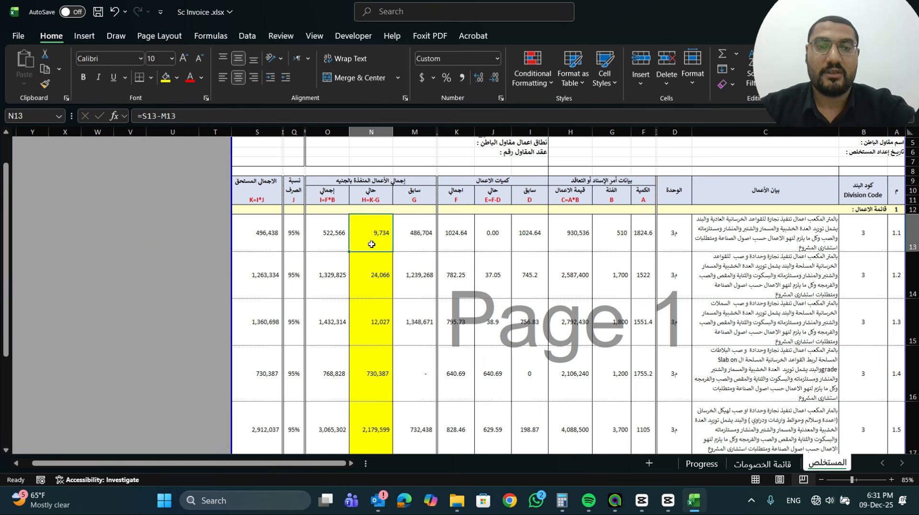
left_click(330, 223)
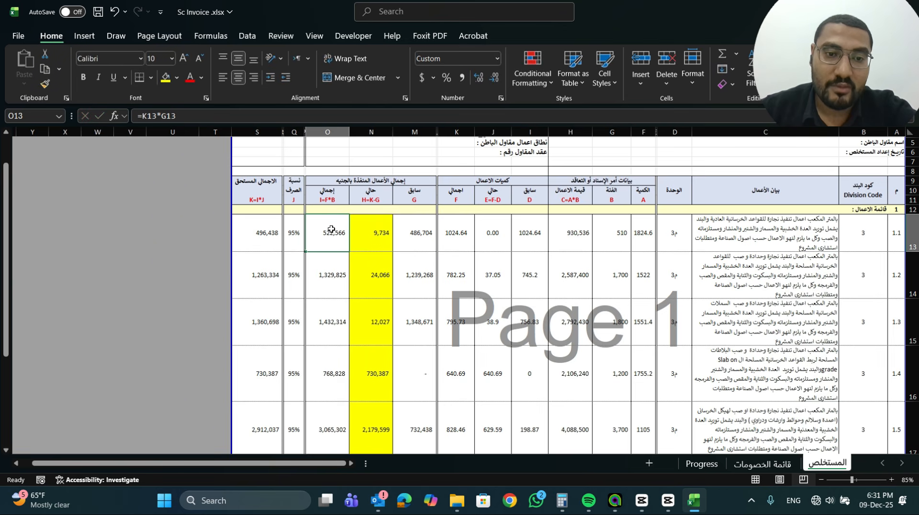
scroll(331, 228, "down", 3)
left_click(326, 371)
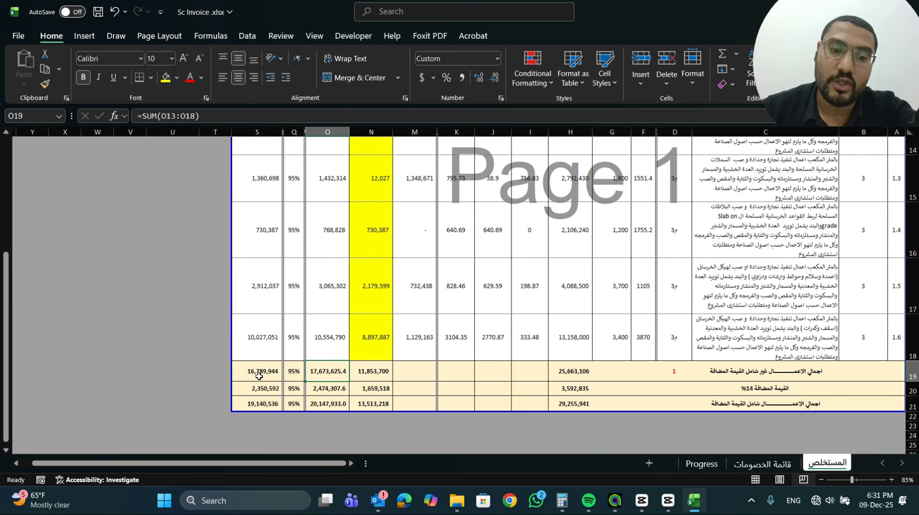
scroll(269, 229, "up", 3)
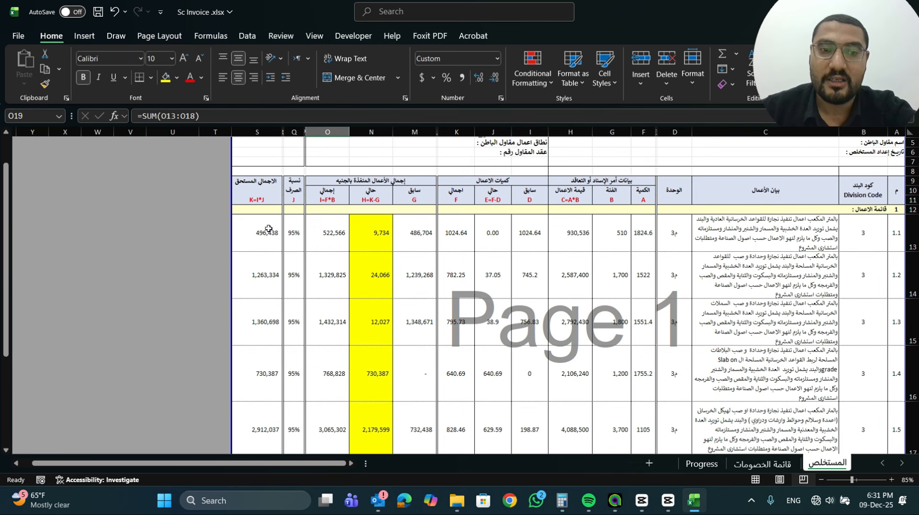
Undo the pasted percentages in Q14:Q21 and the 95% entry in Q13
key("ctrl+z")
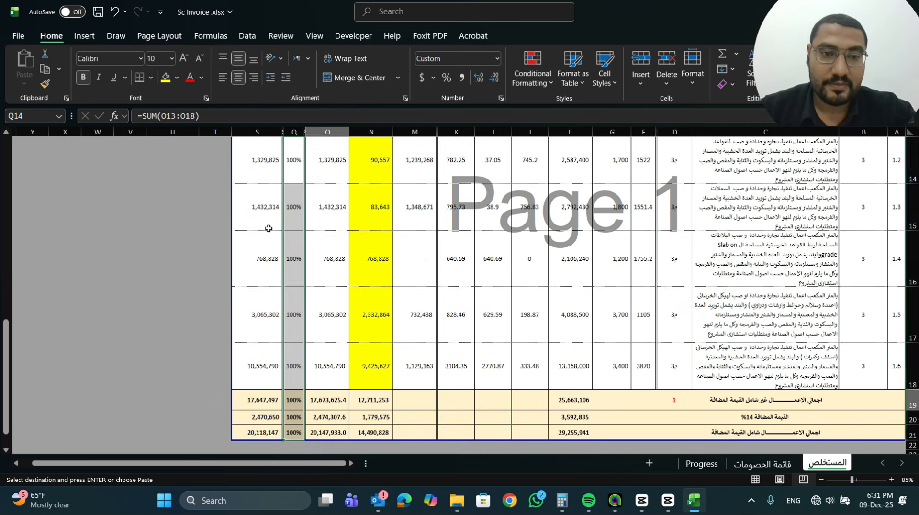
scroll(314, 239, "up", 3)
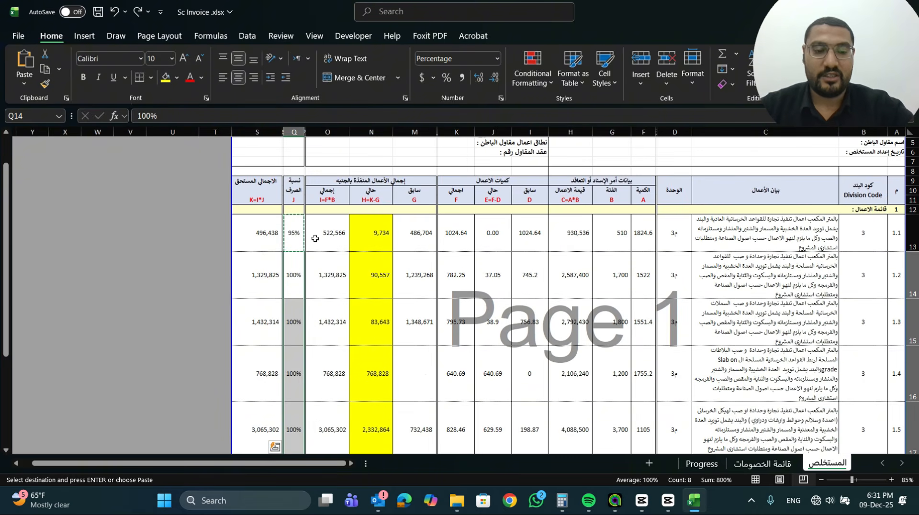
key("ctrl+z")
Review the executed value formula in O13 and the invoice table from the header fields down to the VAT totals
left_click(324, 244)
scroll(373, 235, "down", 2)
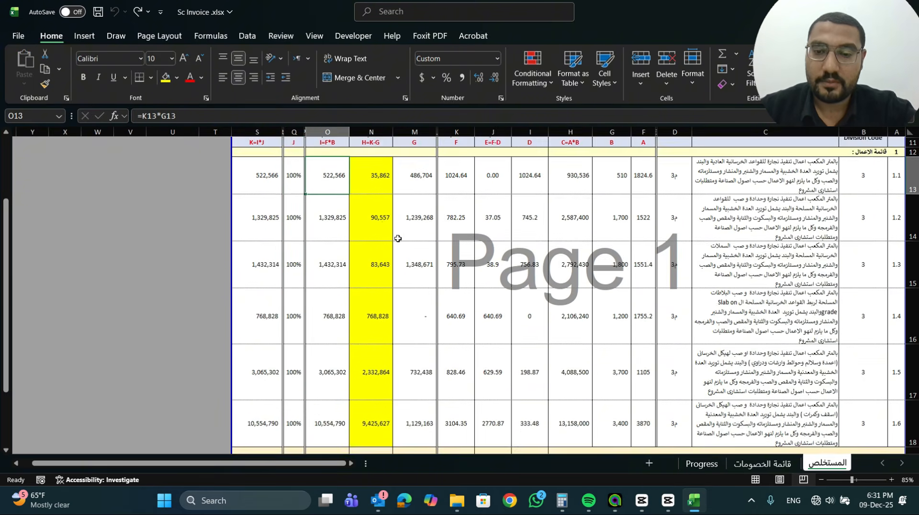
scroll(383, 229, "up", 2)
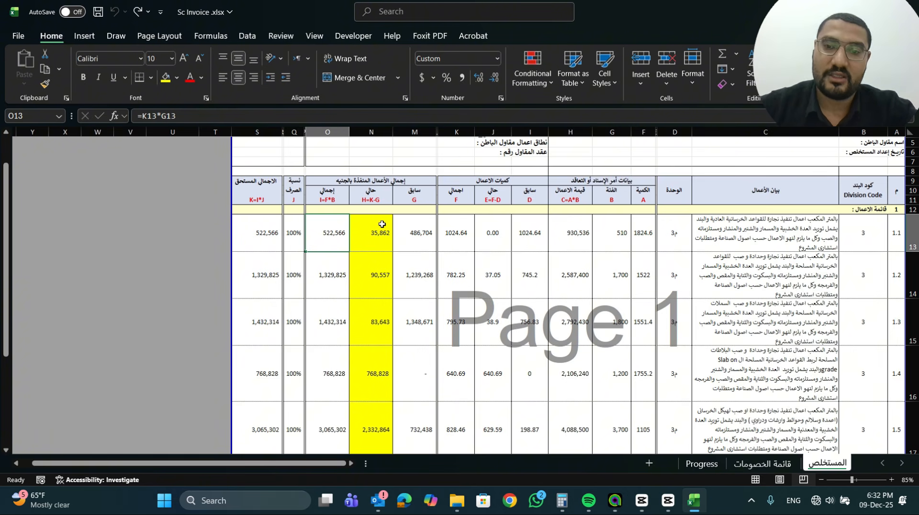
scroll(388, 230, "up", 1)
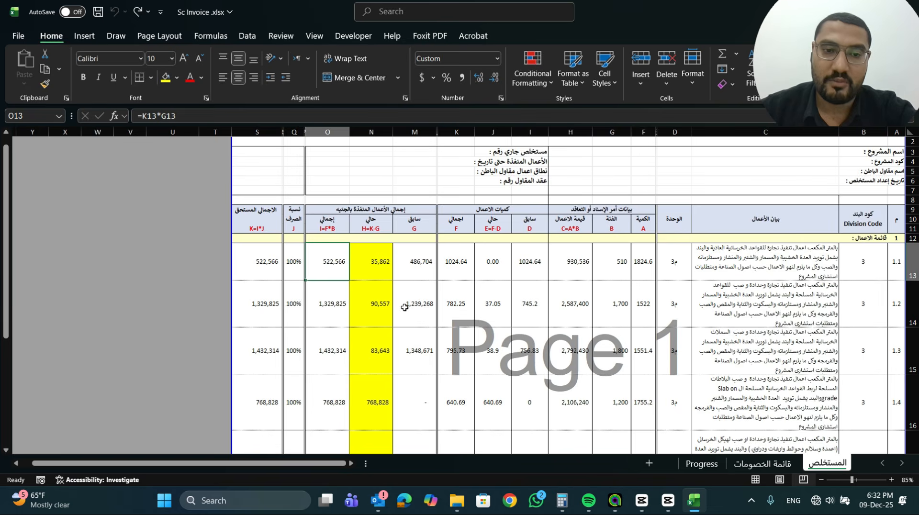
scroll(404, 287, "down", 5)
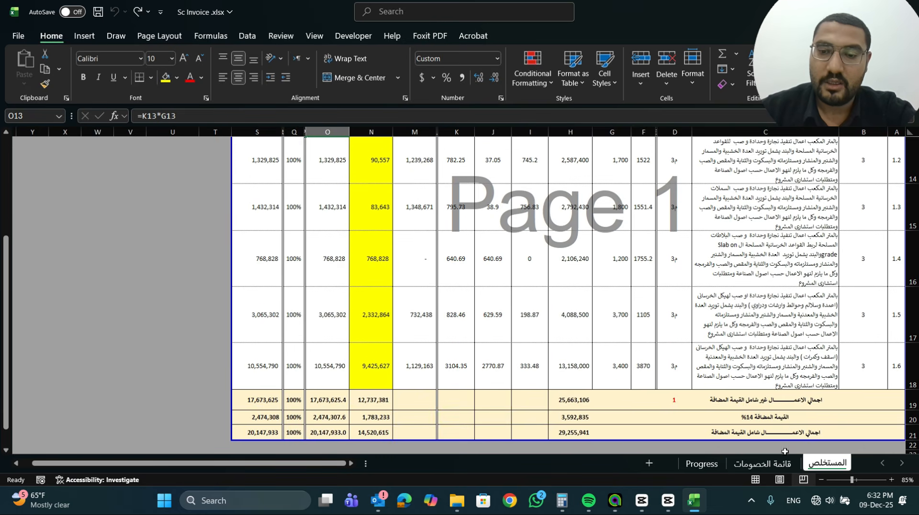
Examine the total executed value formula in O13 and the due amount formula in S13, along with the invoice totals rows
scroll(785, 451, "up", 2)
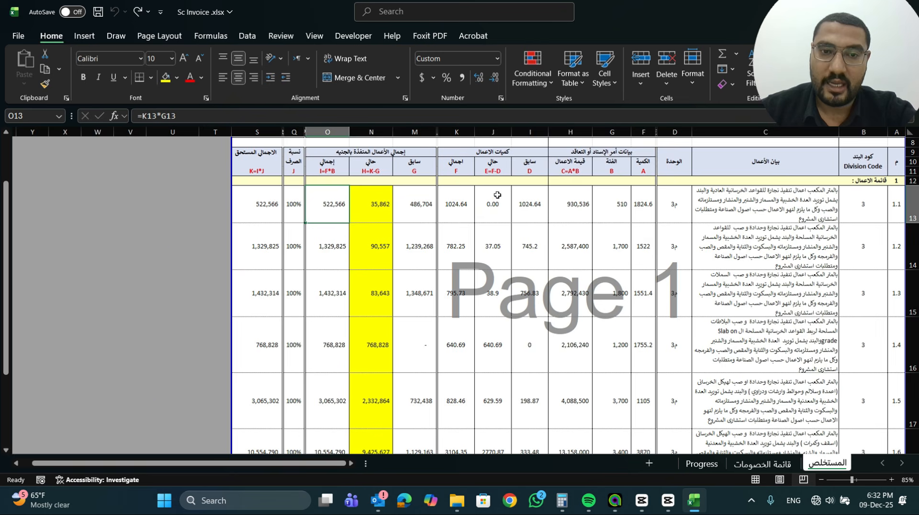
double_click(333, 213)
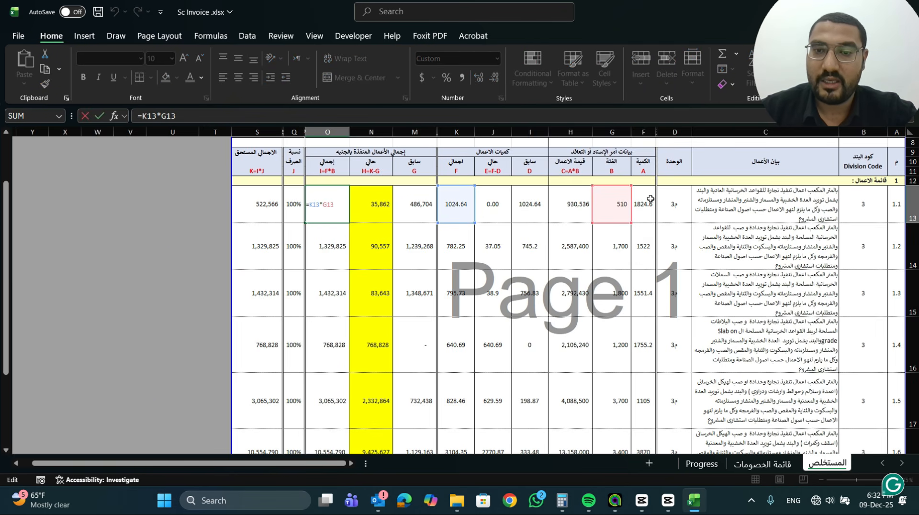
key("Escape")
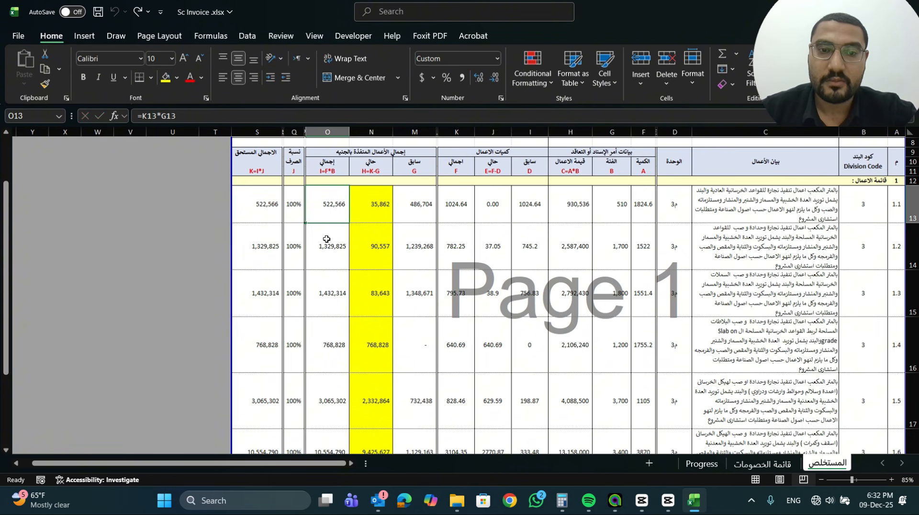
left_click(264, 200)
double_click(264, 200)
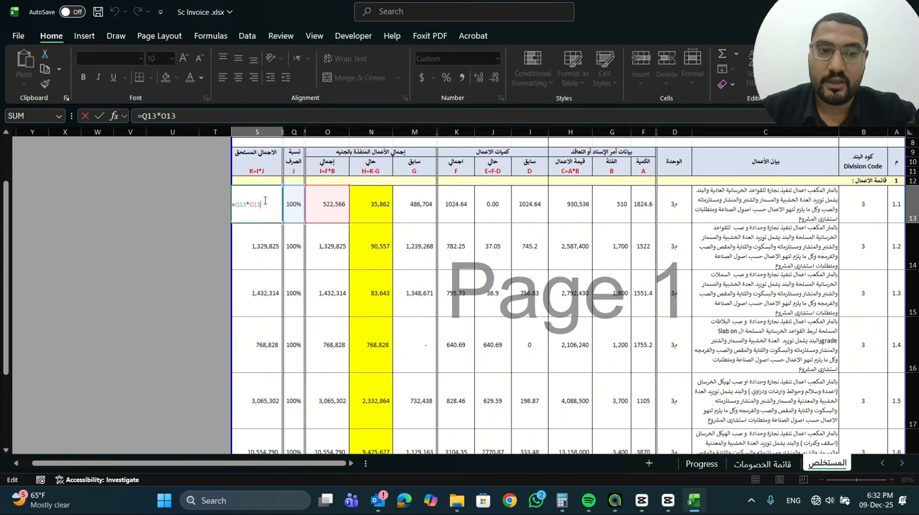
key("Escape")
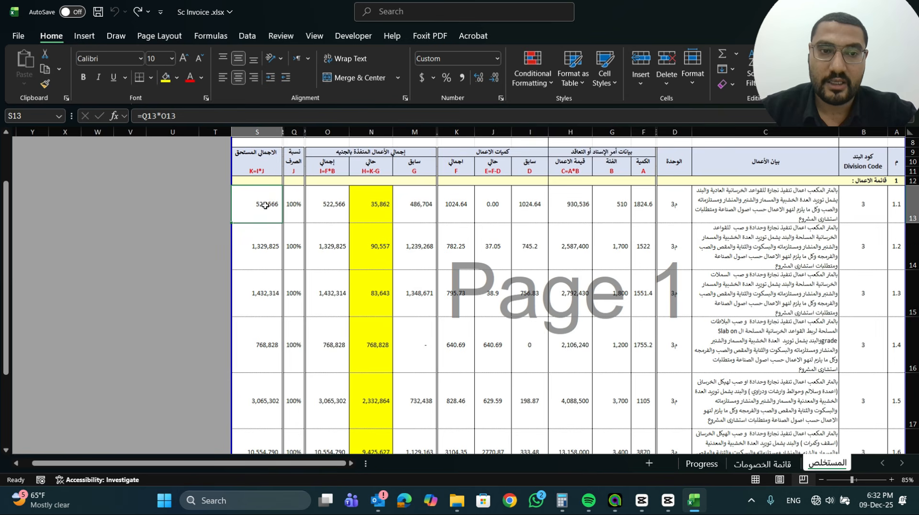
left_click(334, 204)
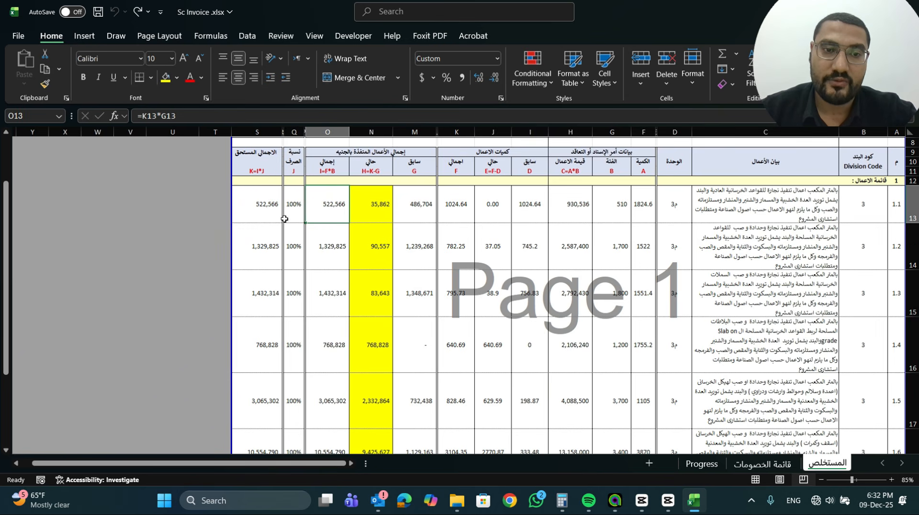
scroll(282, 216, "down", 2)
scroll(284, 219, "up", 1)
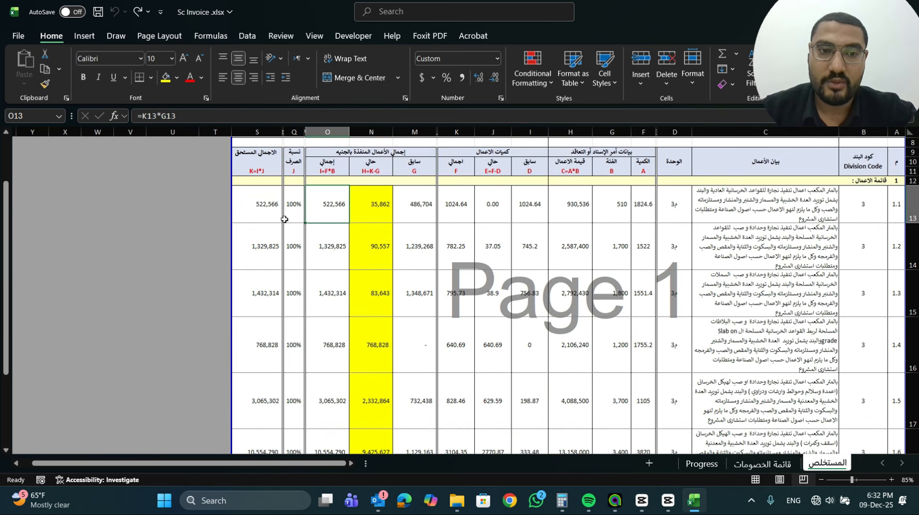
scroll(335, 234, "down", 2)
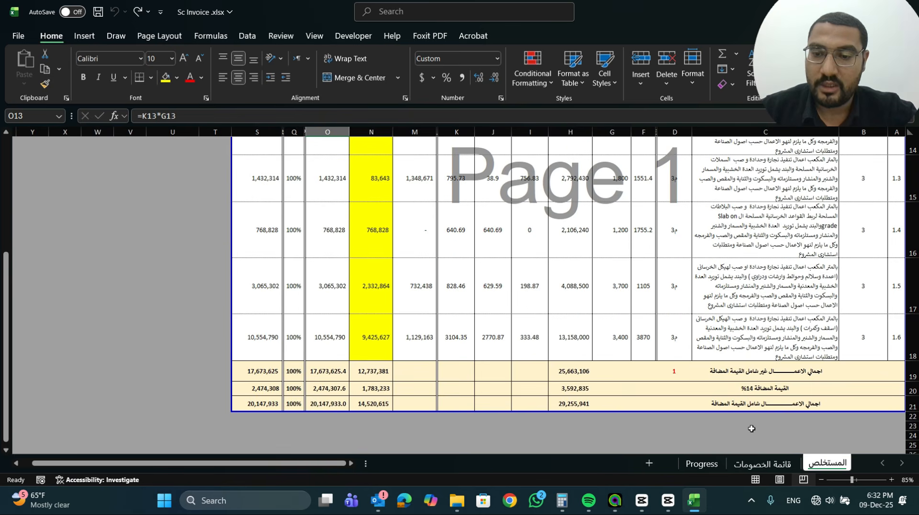
Open the قائمة الخصومات sheet and review the deduction items in C13:C21 with their unit rates in H13:H21
left_click(773, 464)
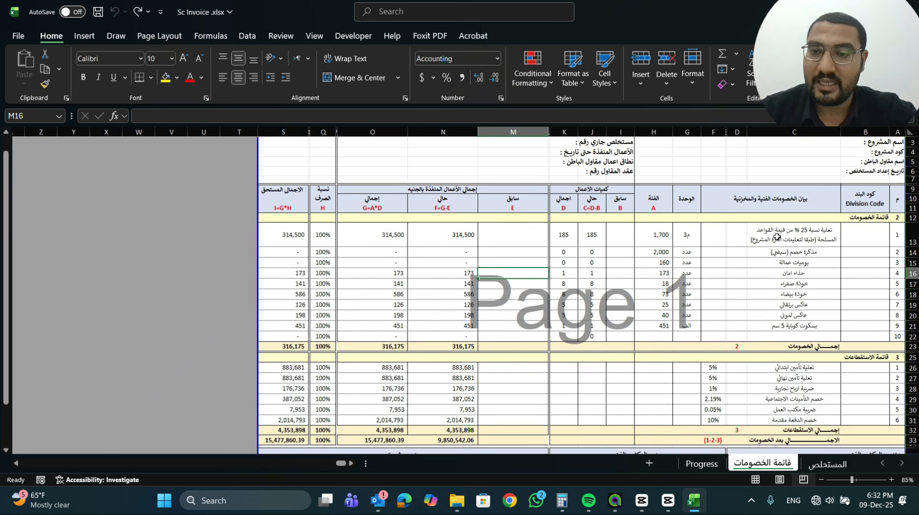
left_click(778, 250)
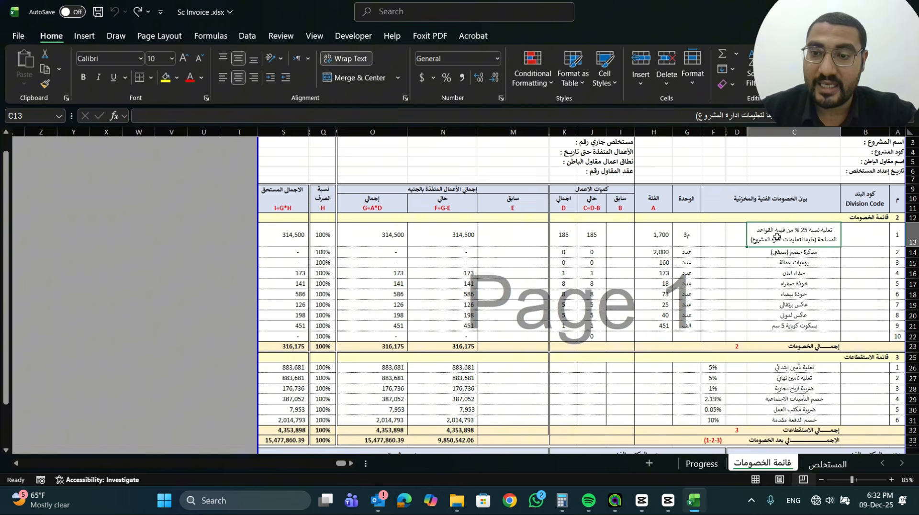
left_click(773, 265)
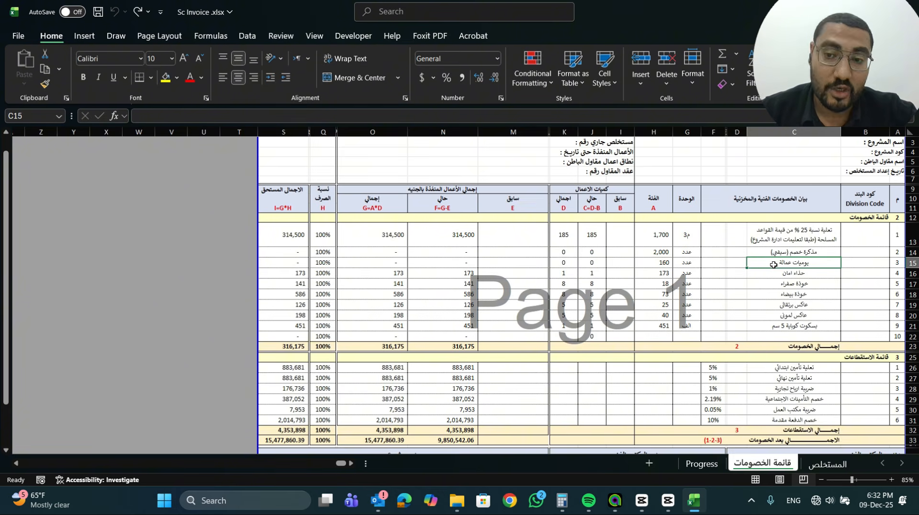
left_click_drag(773, 273, 771, 316)
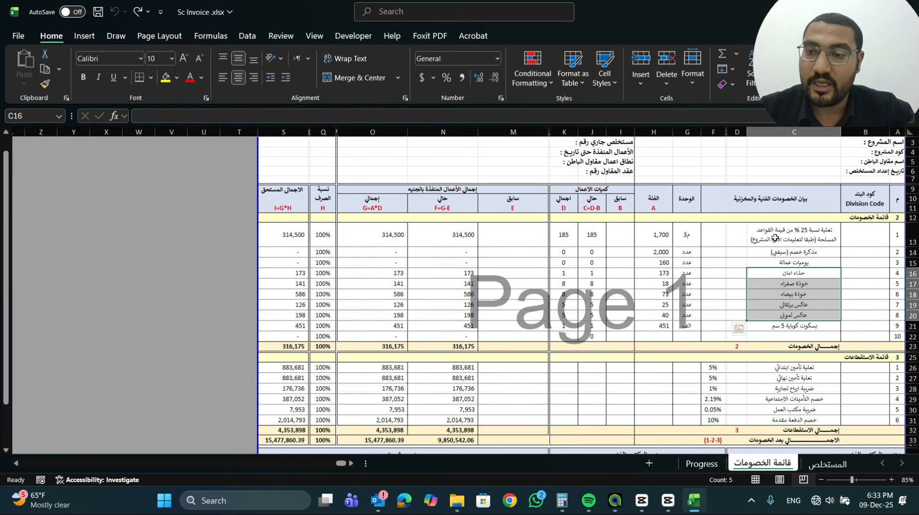
left_click_drag(775, 238, 778, 327)
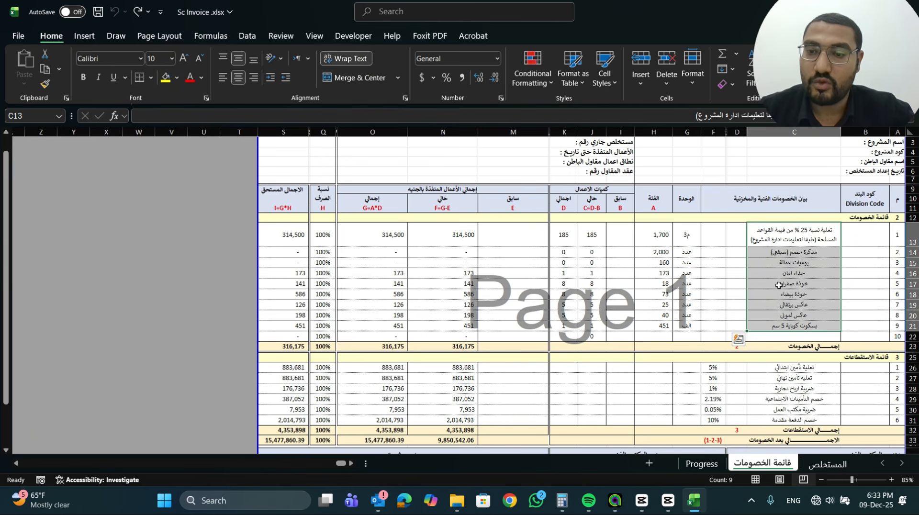
left_click_drag(661, 234, 657, 326)
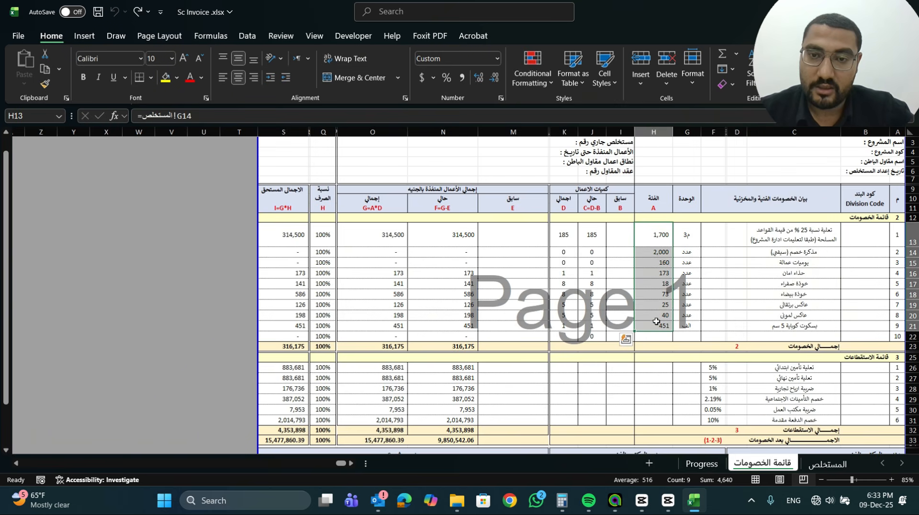
left_click_drag(798, 253, 800, 322)
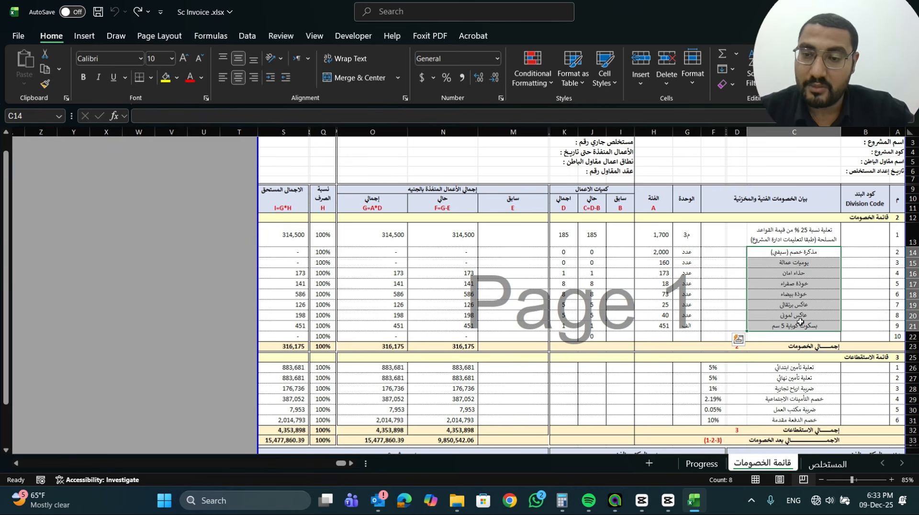
left_click_drag(797, 273, 798, 326)
left_click(790, 264)
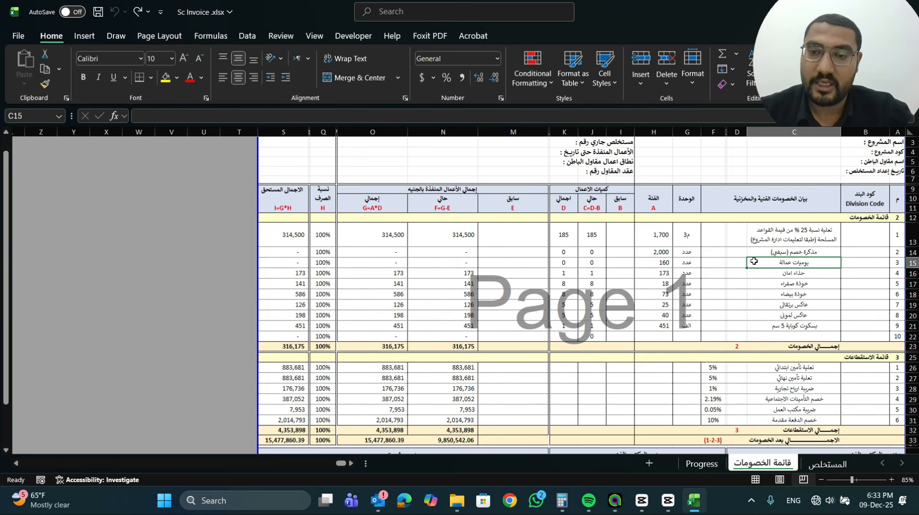
left_click_drag(739, 251, 743, 327)
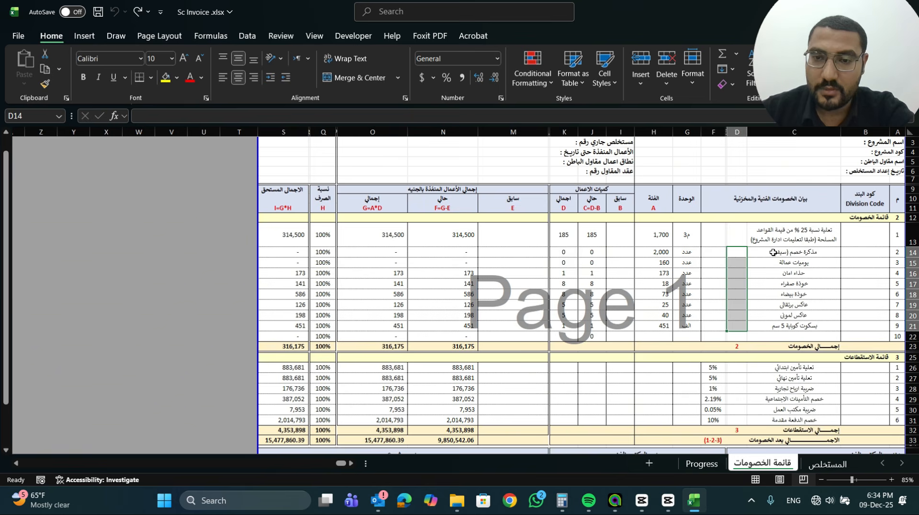
Review the withholding percentages in F26:F31, covering retention, commercial profit tax, social insurance, labour office tax and advance payment
scroll(776, 254, "down", 1)
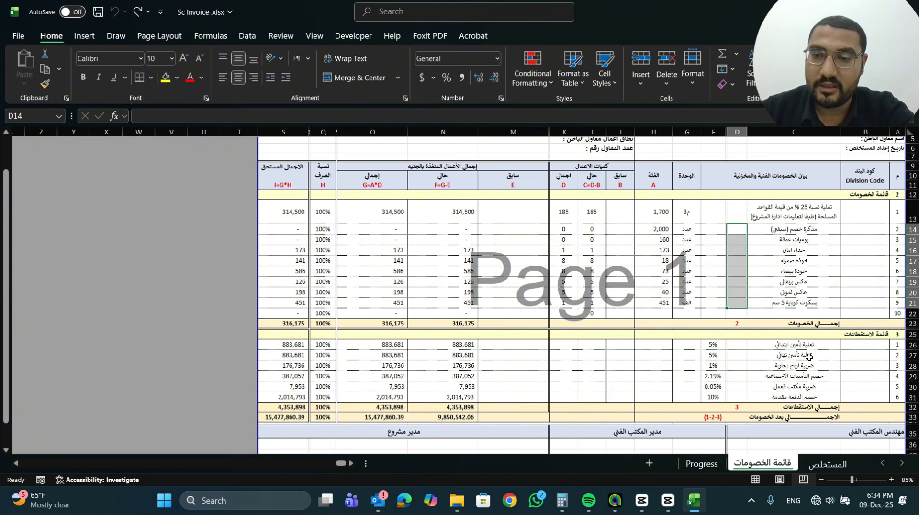
left_click(721, 344)
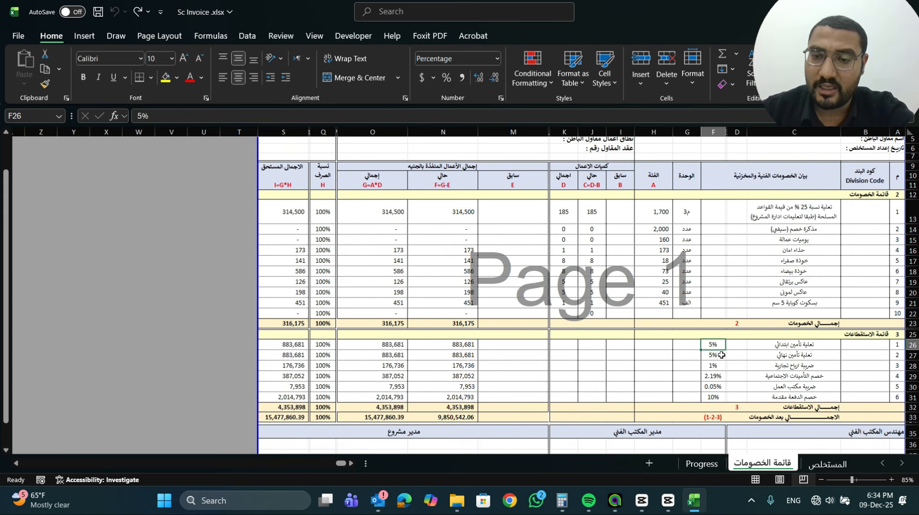
left_click(720, 356)
left_click(719, 366)
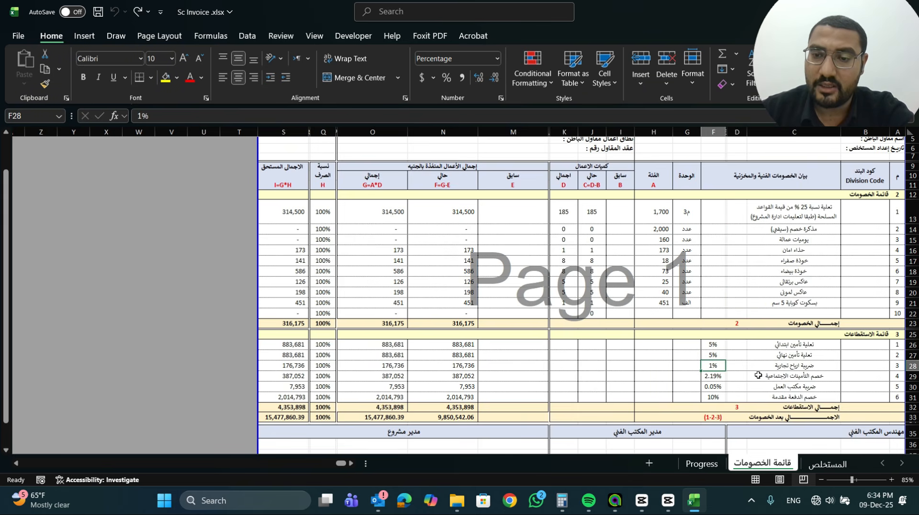
left_click(718, 378)
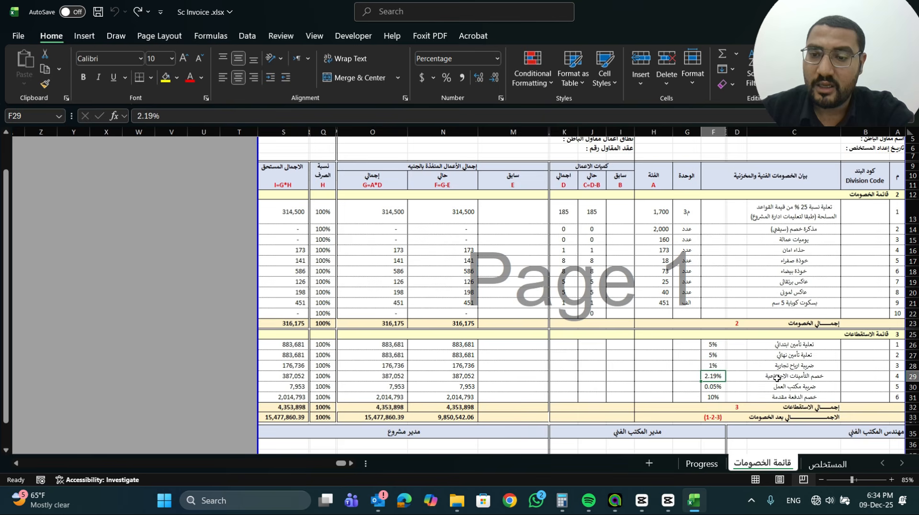
left_click(716, 387)
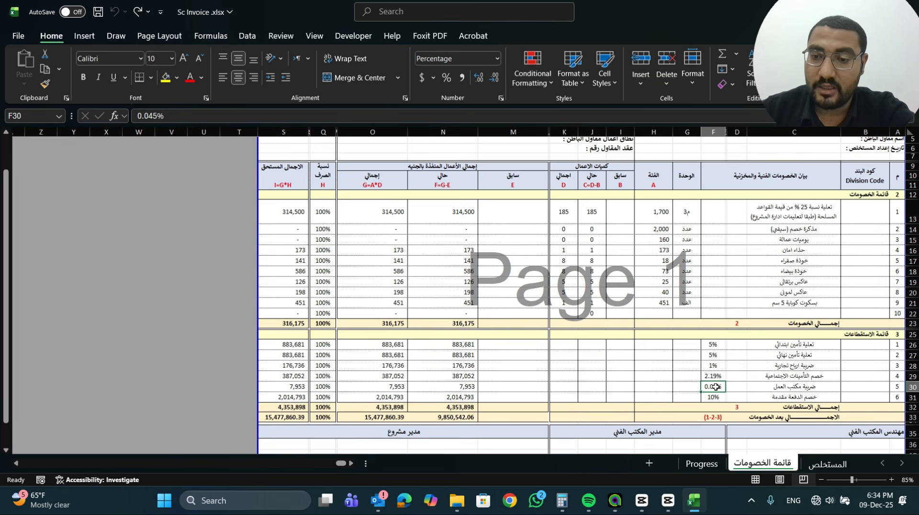
left_click(713, 398)
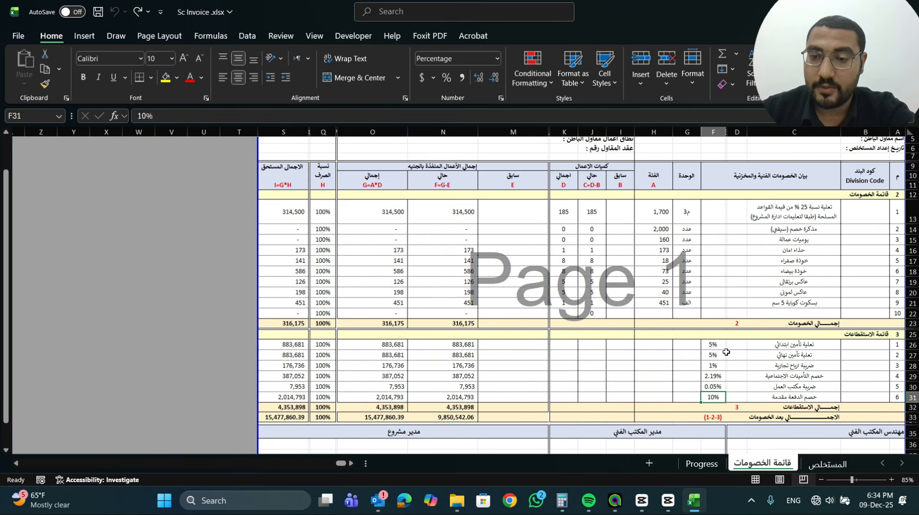
left_click(718, 365)
Clear the final retention percentage in F27 of the deductions sheet
left_click(717, 358)
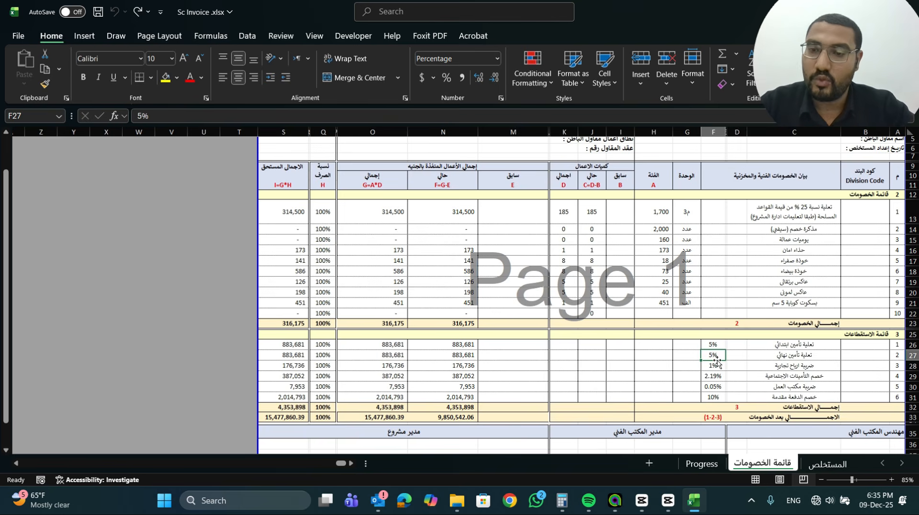
key("BackSpace")
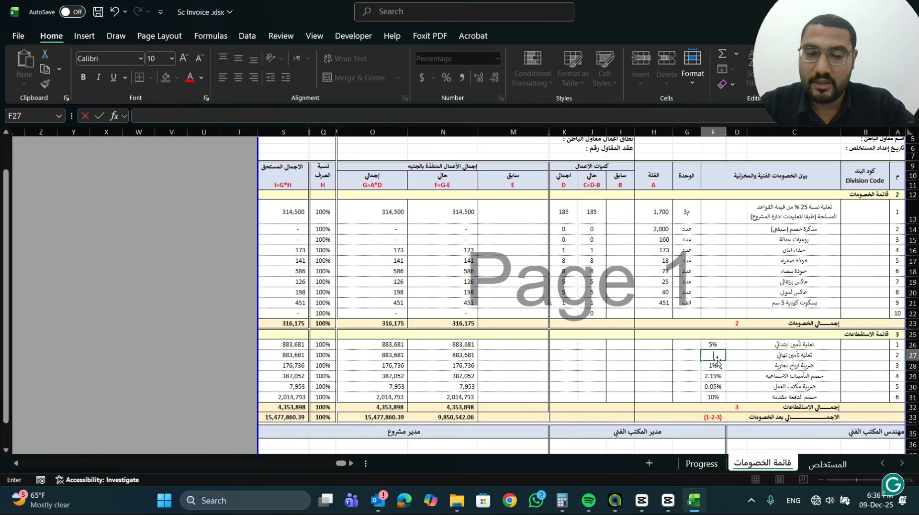
key("ctrl+z")
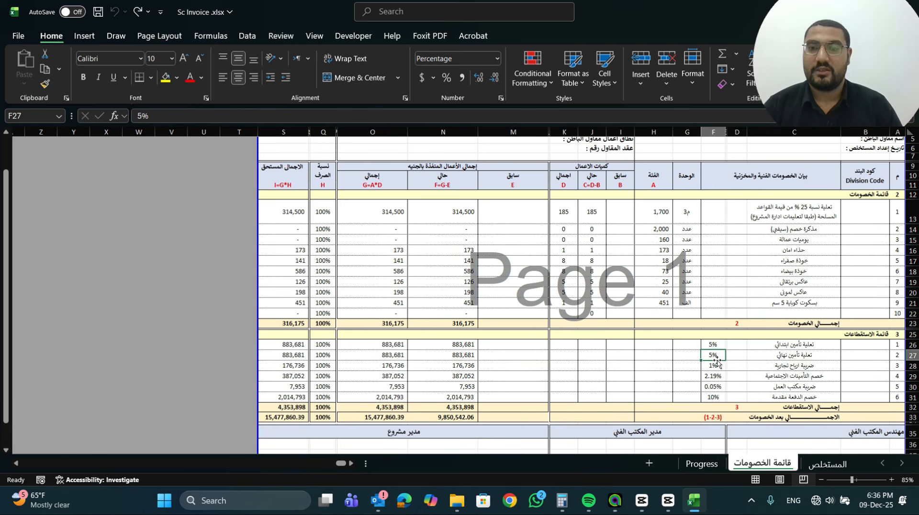
key("BackSpace")
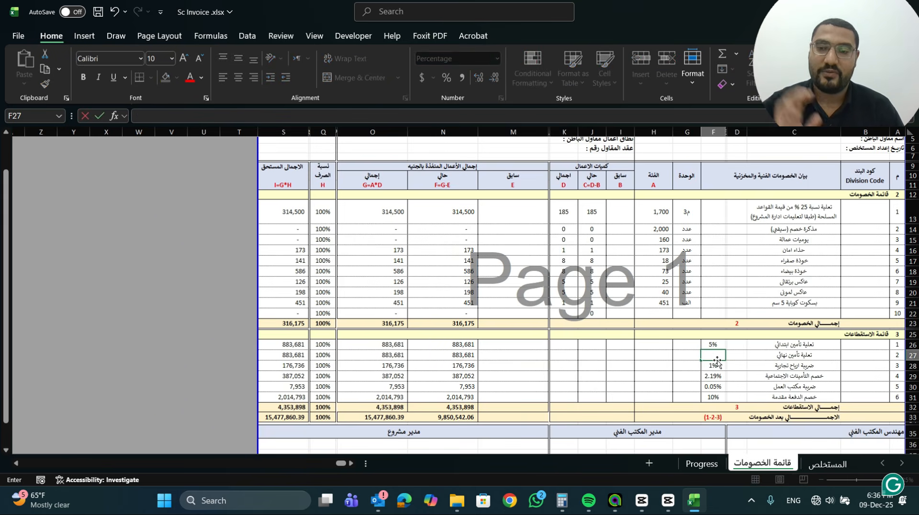
key("Return")
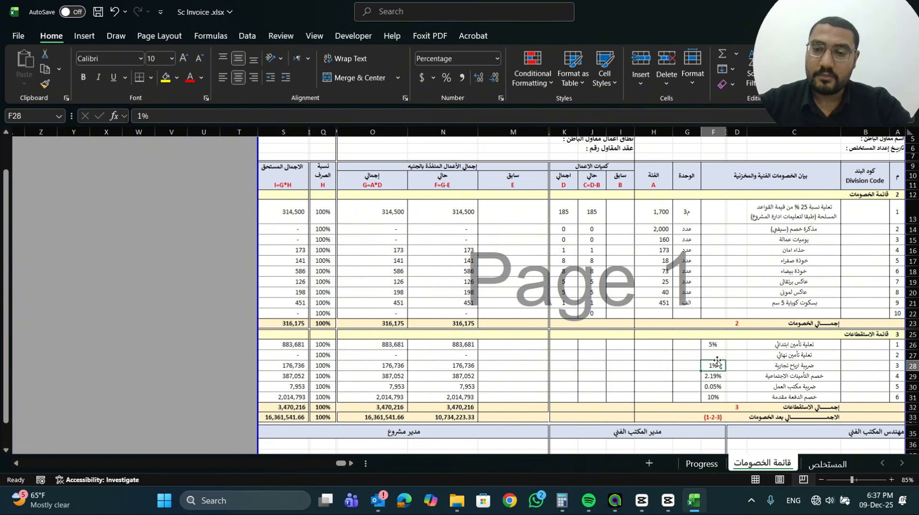
Trace the advance payment deduction in row 31 and the net total formula in O33 to O21 and S21 on the المستخلص sheet
left_click(710, 398)
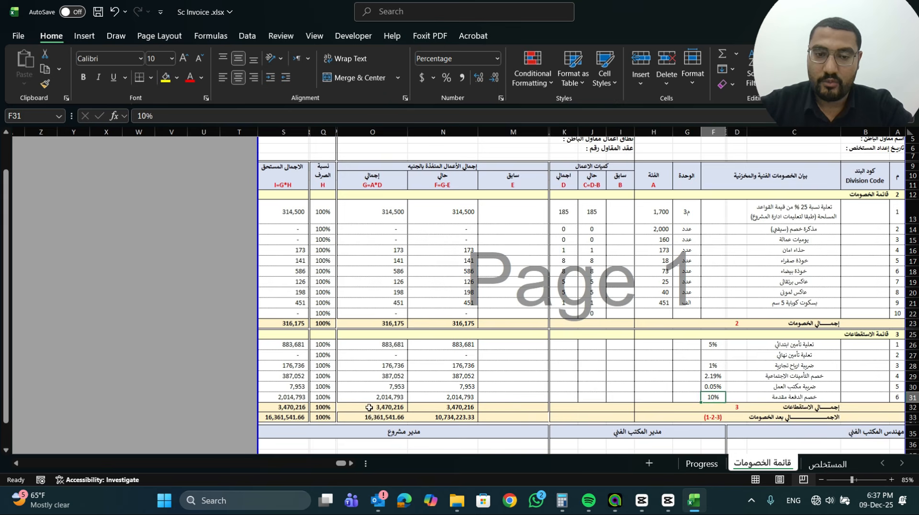
left_click(402, 396)
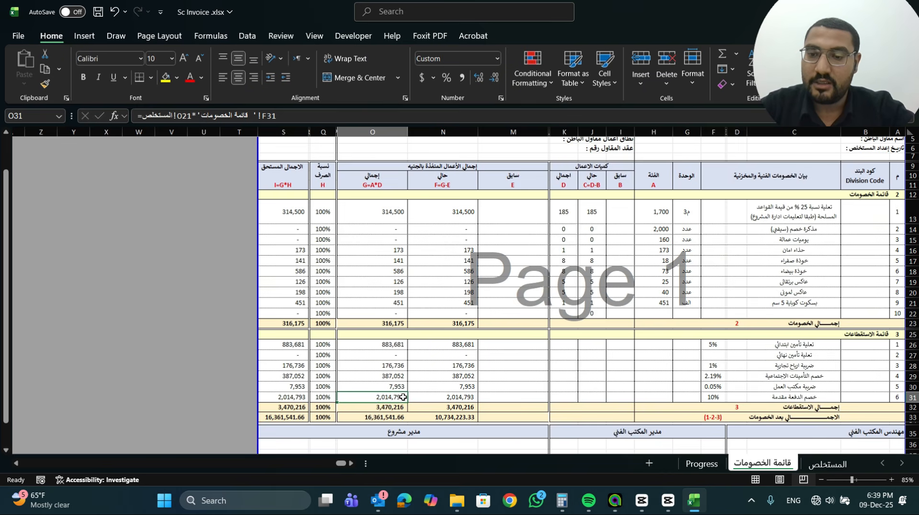
scroll(403, 396, "down", 2)
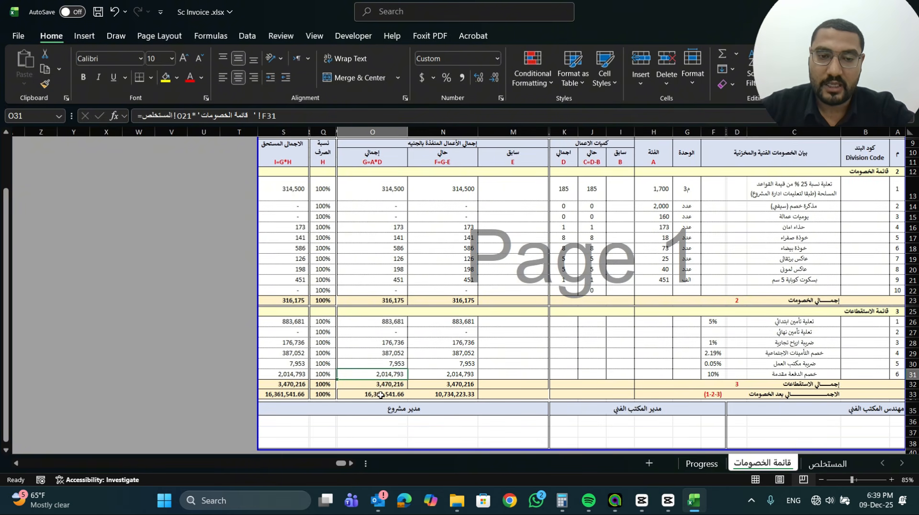
double_click(381, 396)
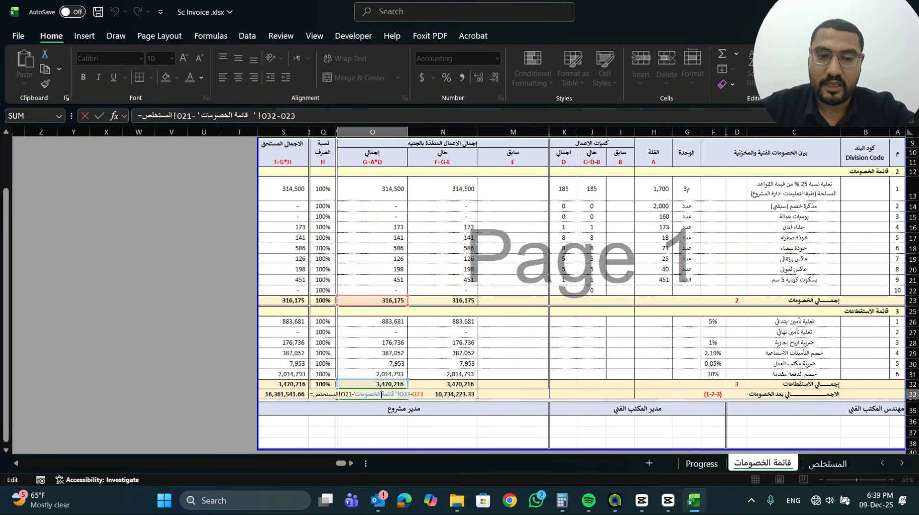
left_click(821, 463)
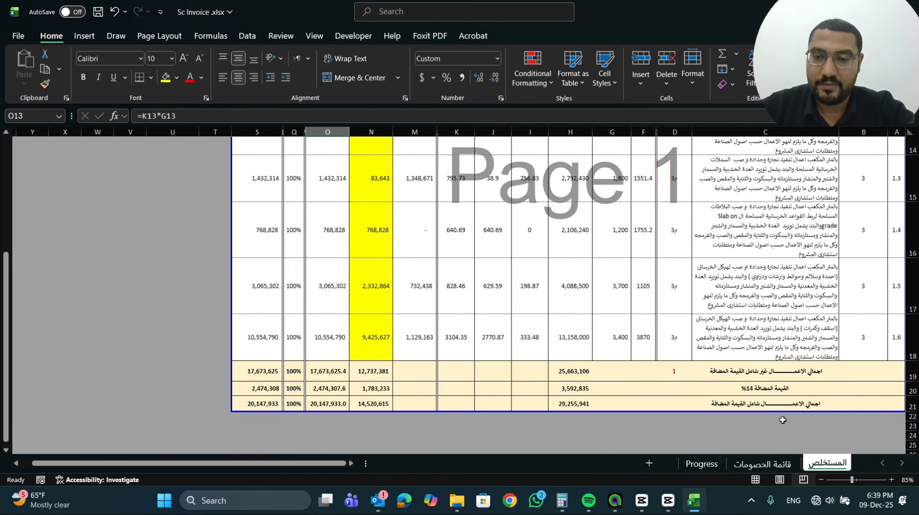
left_click(330, 403)
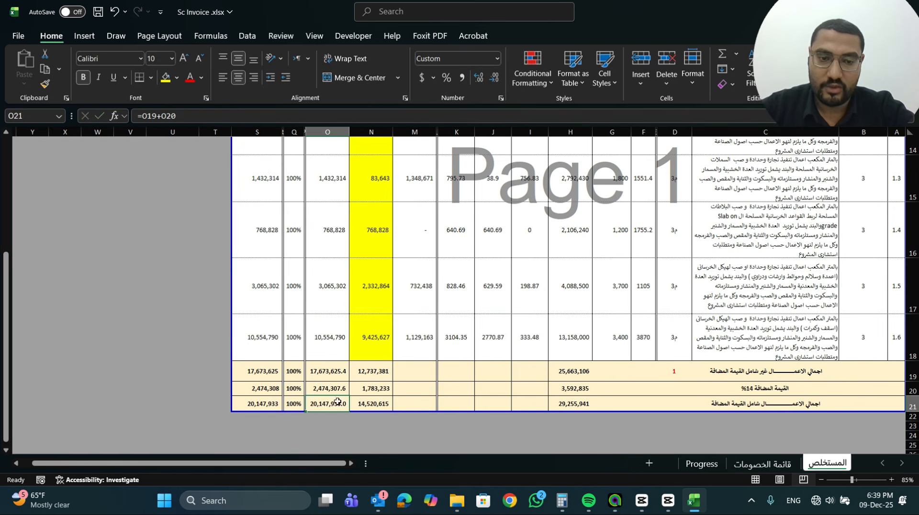
left_click(277, 402)
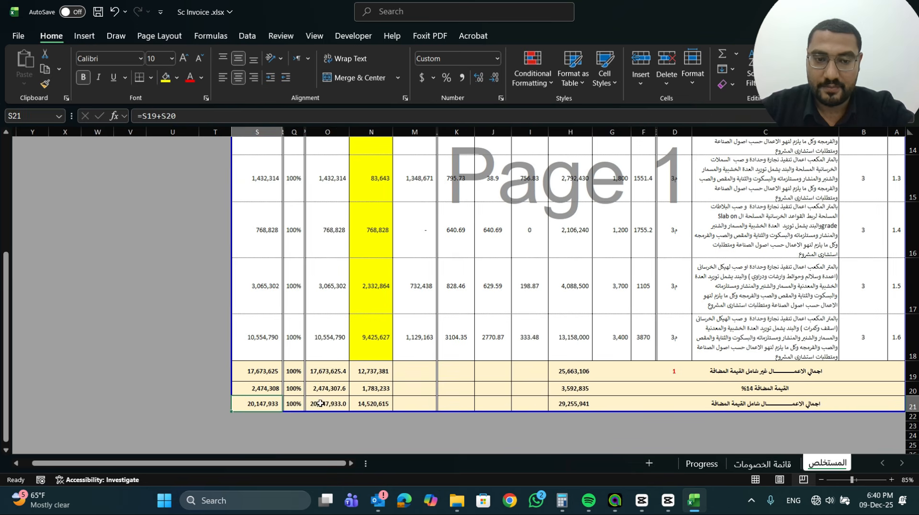
Open the Progress sheet and review the Plain Concrete (Foundation) item in C6 with its Formwork and Casting Concrete activities
left_click(762, 464)
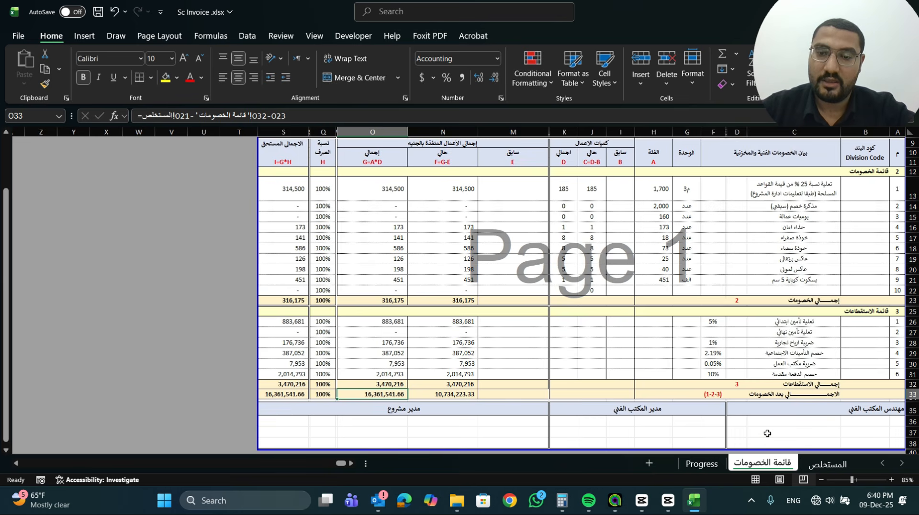
left_click(702, 463)
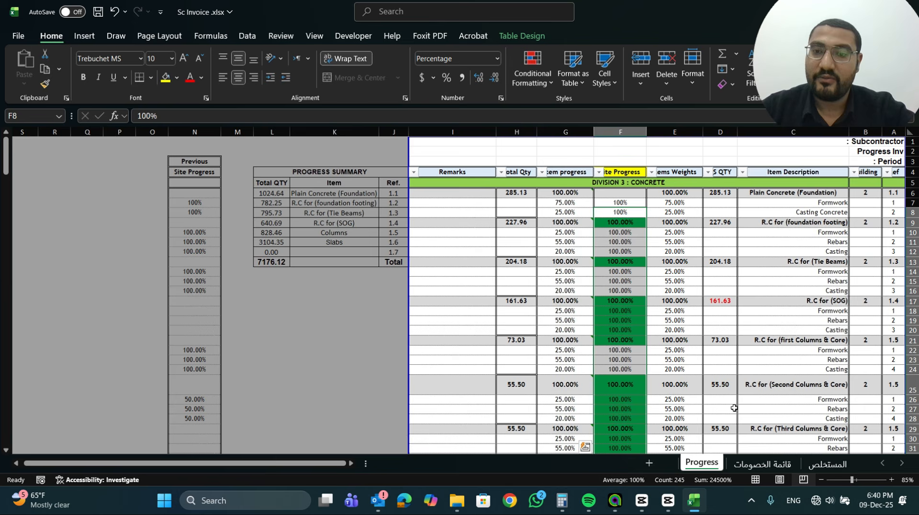
left_click(807, 292)
left_click(837, 202)
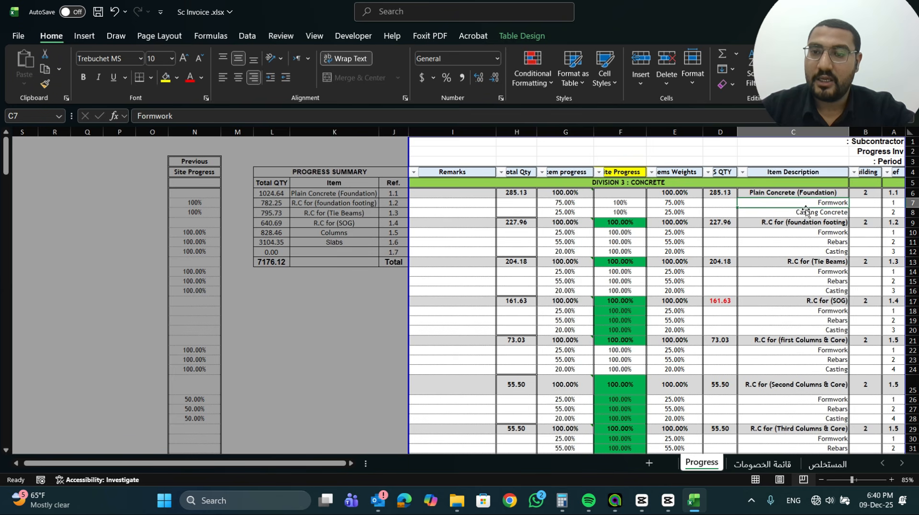
left_click(791, 191)
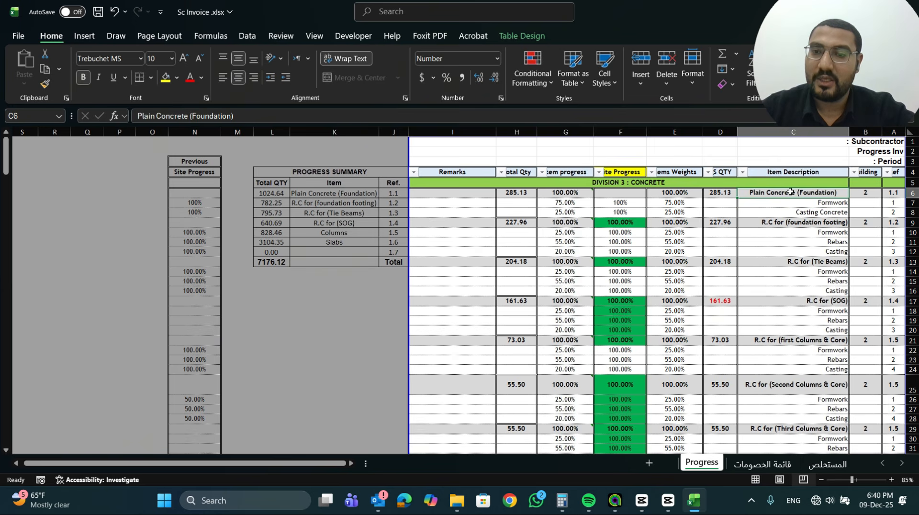
left_click(798, 203)
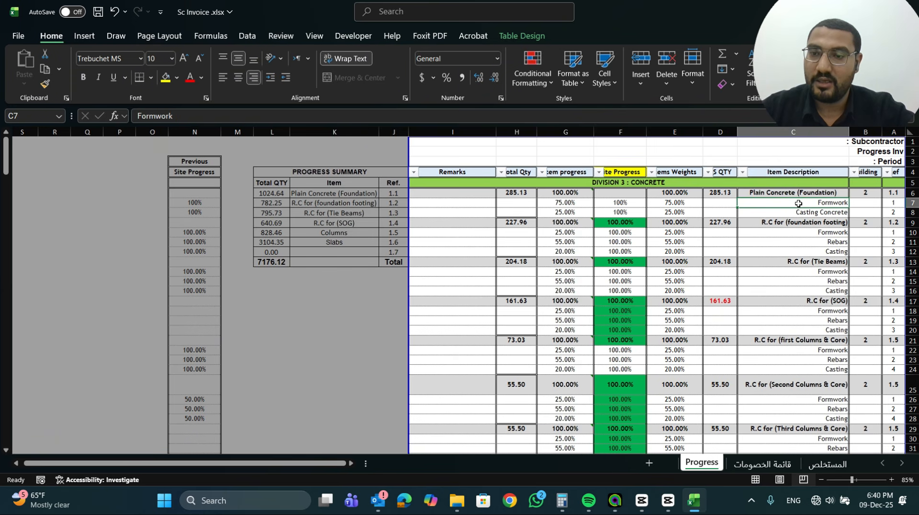
left_click(799, 213)
left_click(798, 202)
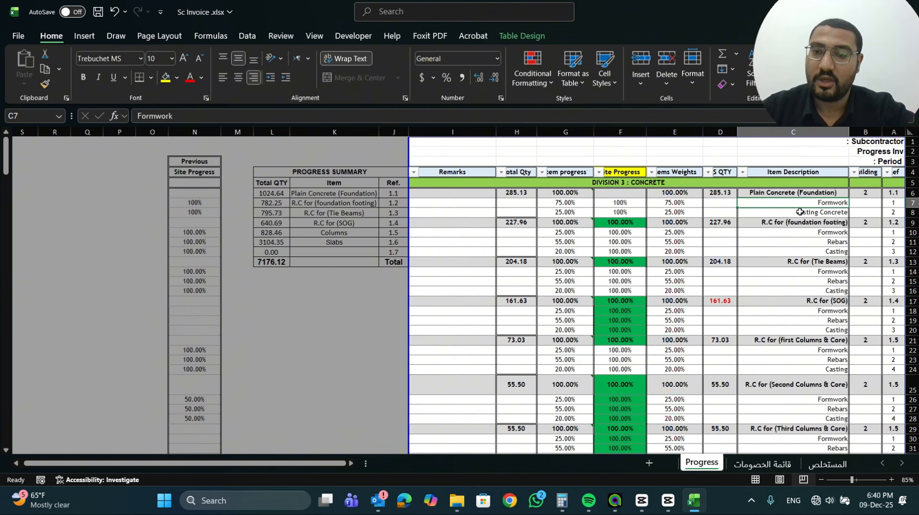
left_click(798, 212)
Review the reinforced concrete items for foundation footing and tie beams in C9:C15 with their formwork, rebars and casting activities
left_click(783, 223)
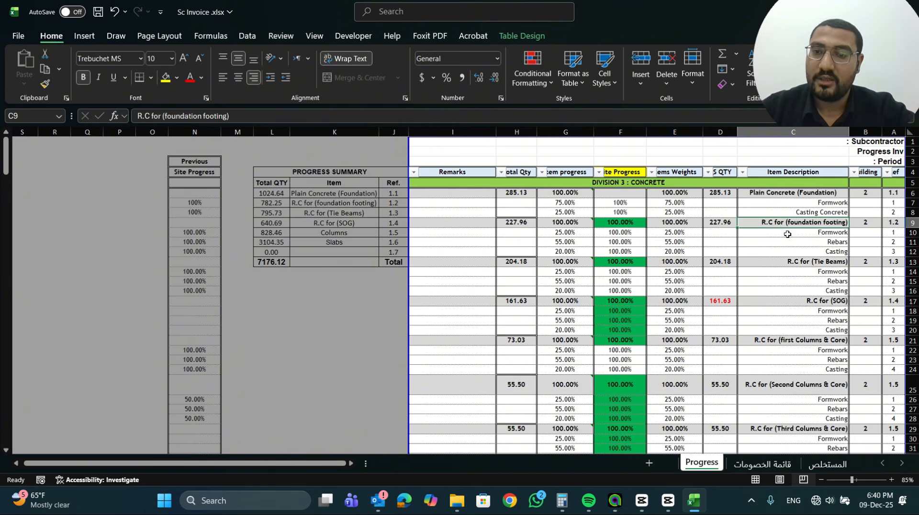
left_click(787, 233)
left_click(790, 244)
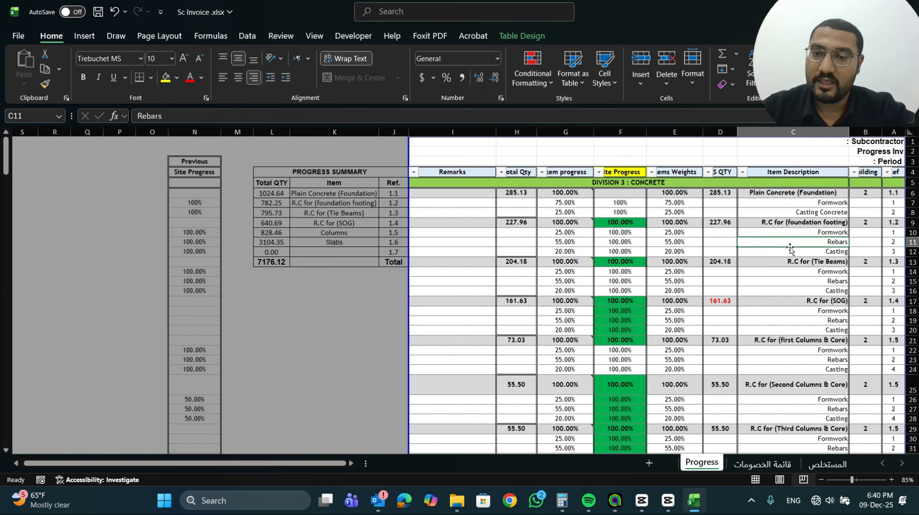
left_click(787, 251)
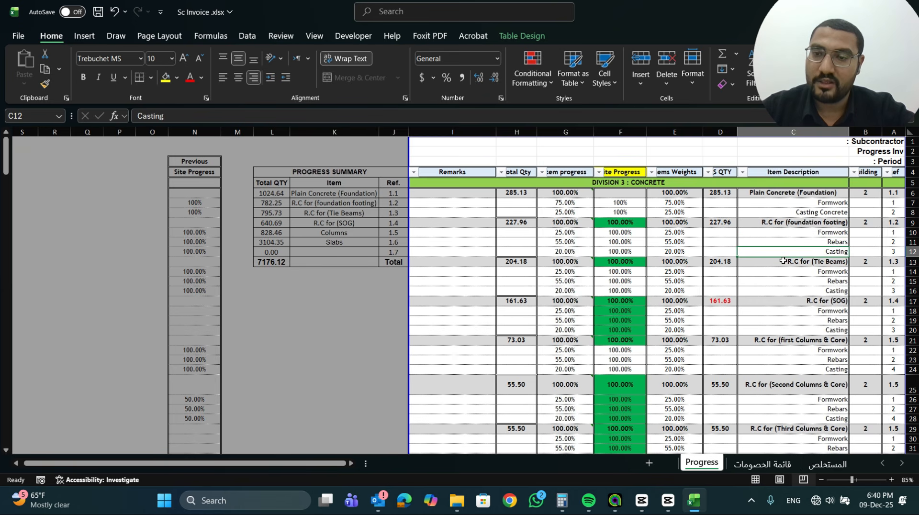
left_click(783, 262)
left_click(783, 273)
left_click(783, 282)
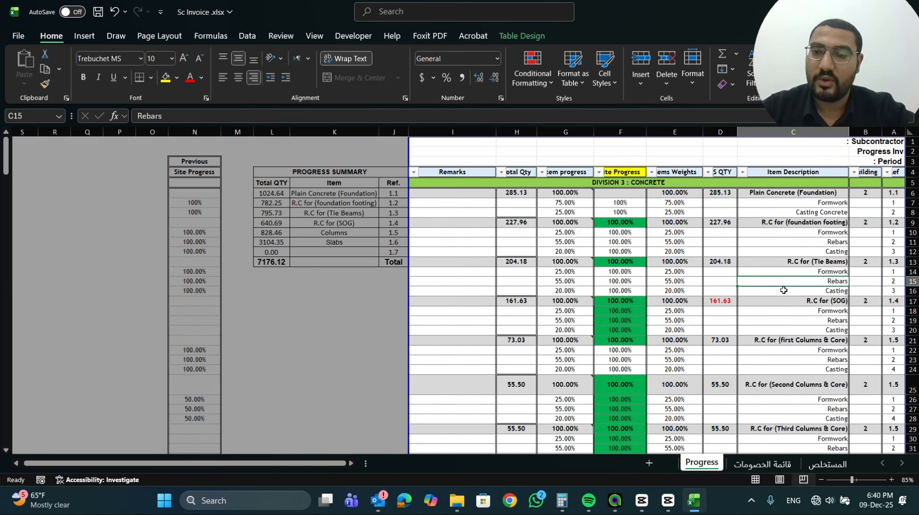
scroll(781, 287, "down", 2)
scroll(780, 289, "up", 2)
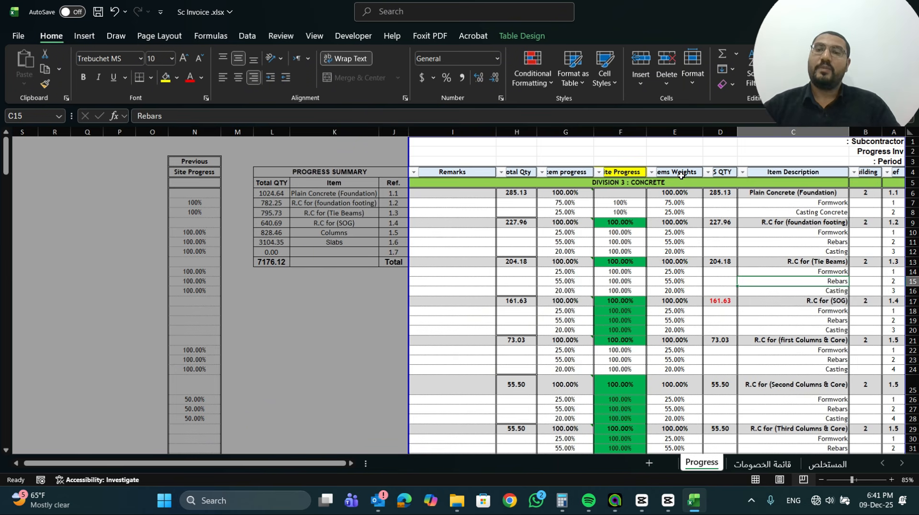
Examine the quantity in D6, the item weight formula in E6 and the formwork site progress in F7 for plain concrete
left_click(723, 193)
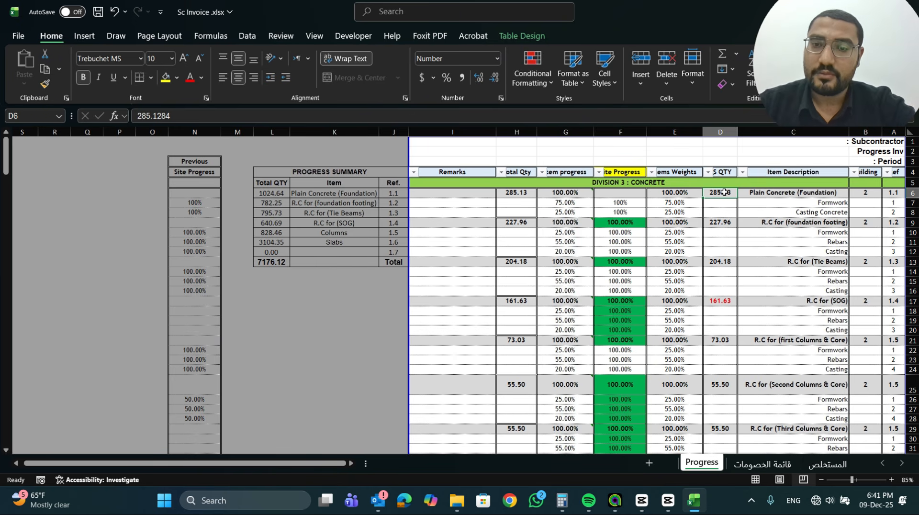
left_click(693, 192)
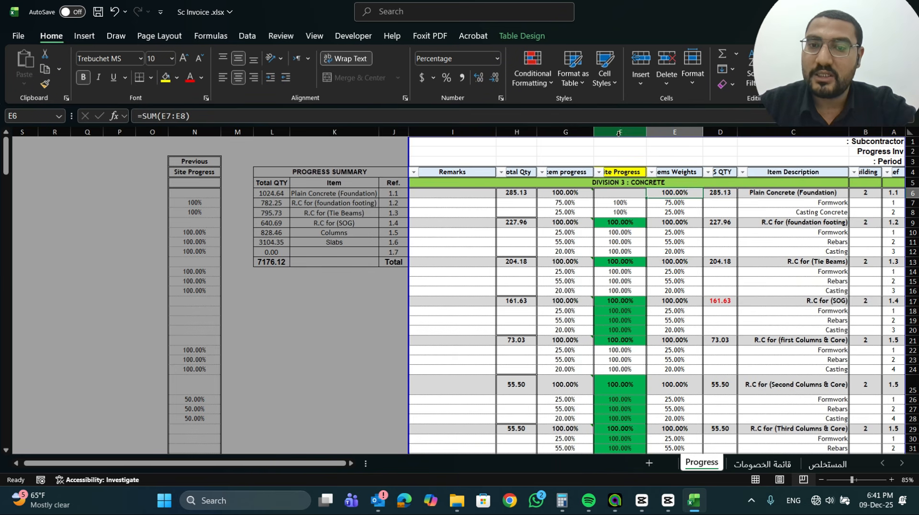
left_click(620, 202)
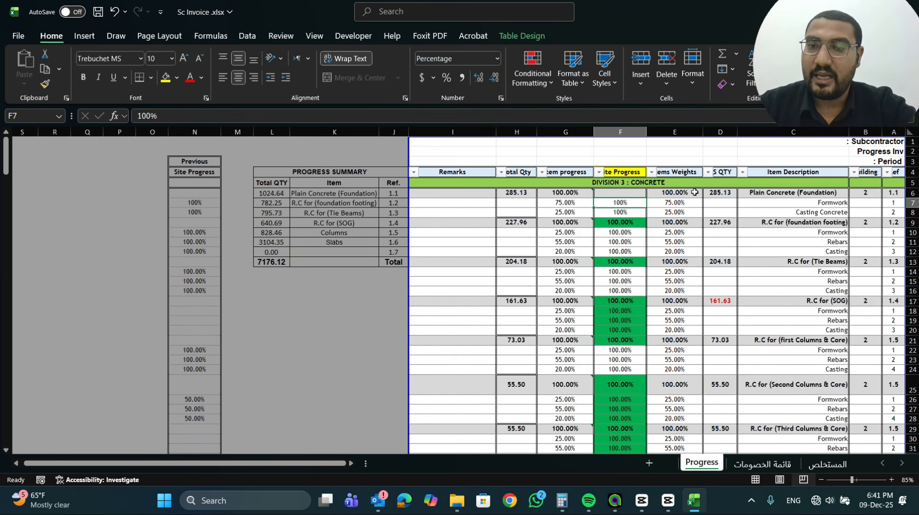
left_click(728, 192)
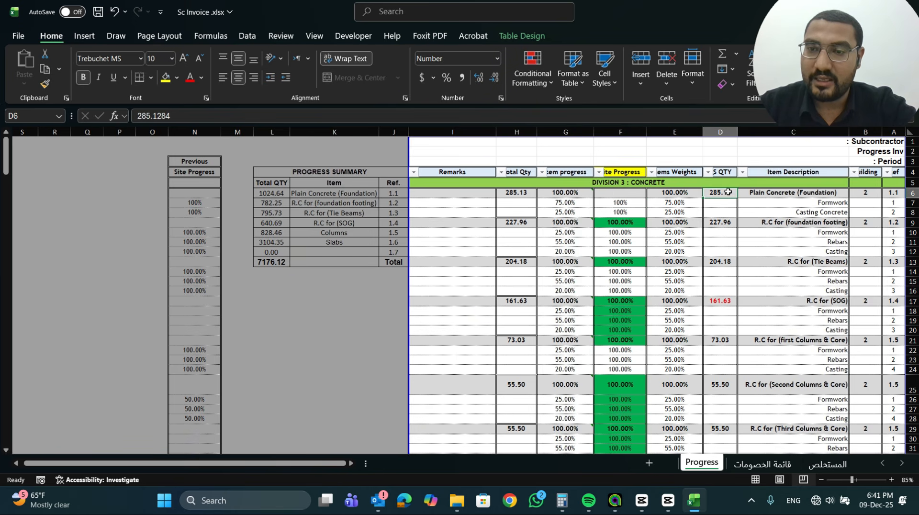
Clear the Casting Concrete site progress in F8 and check the item progress in G7 and the total quantity in H6
left_click(626, 203)
key("Return")
key("BackSpace")
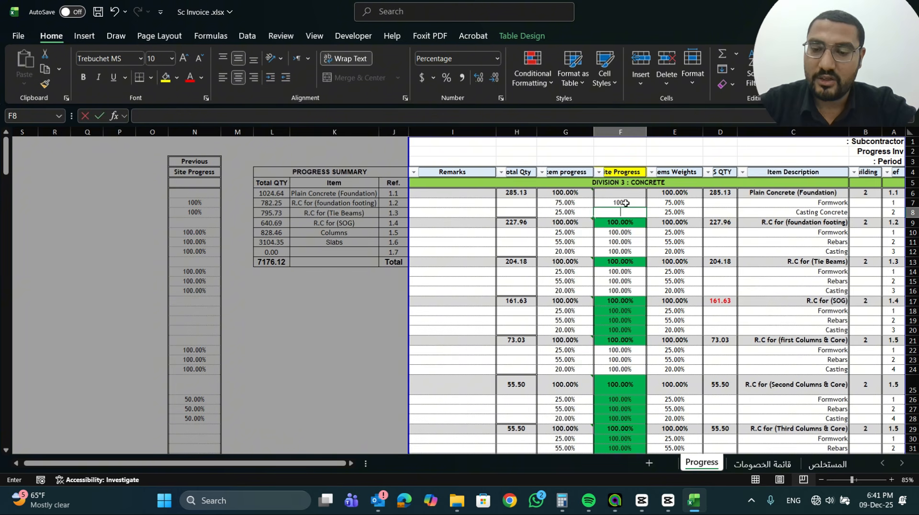
left_click(625, 203)
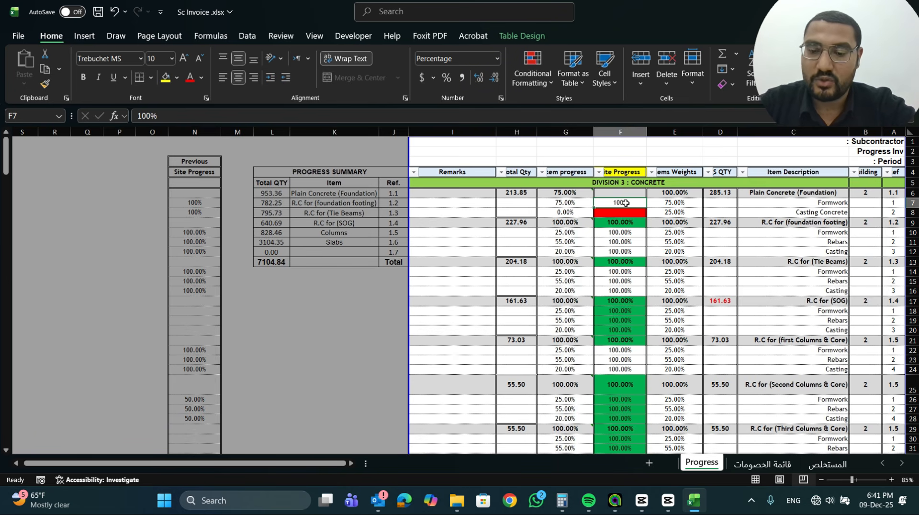
key("Left")
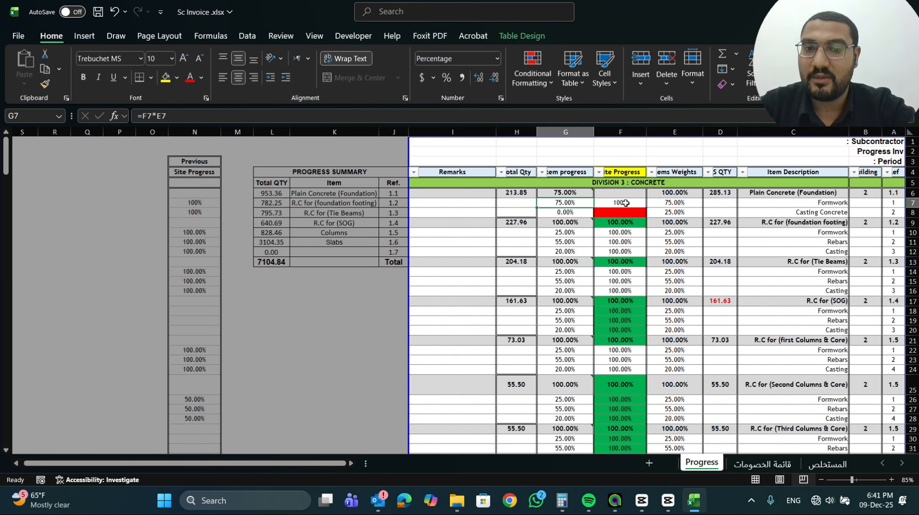
key("Up")
key("Left")
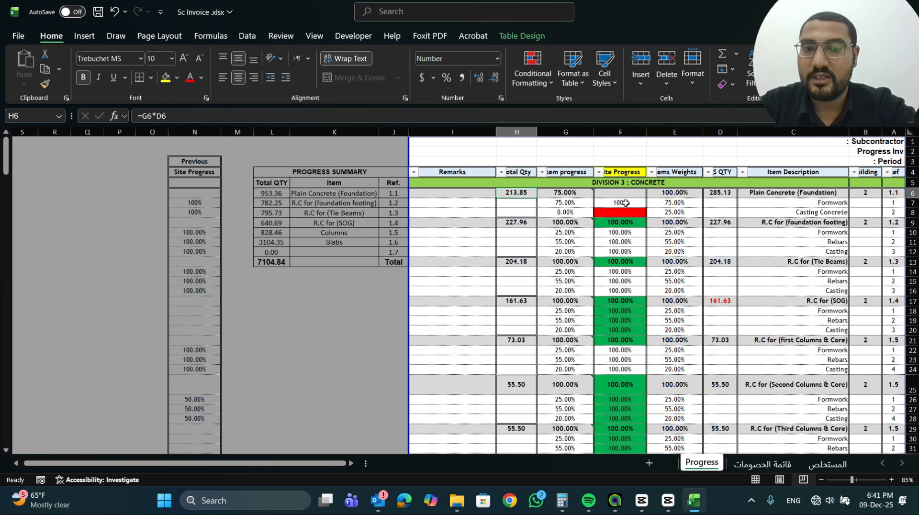
Set the Casting Concrete site progress in F8 to 50% and check the item progress formula in G6
key("Left")
key("Down")
key("Left")
key("Down")
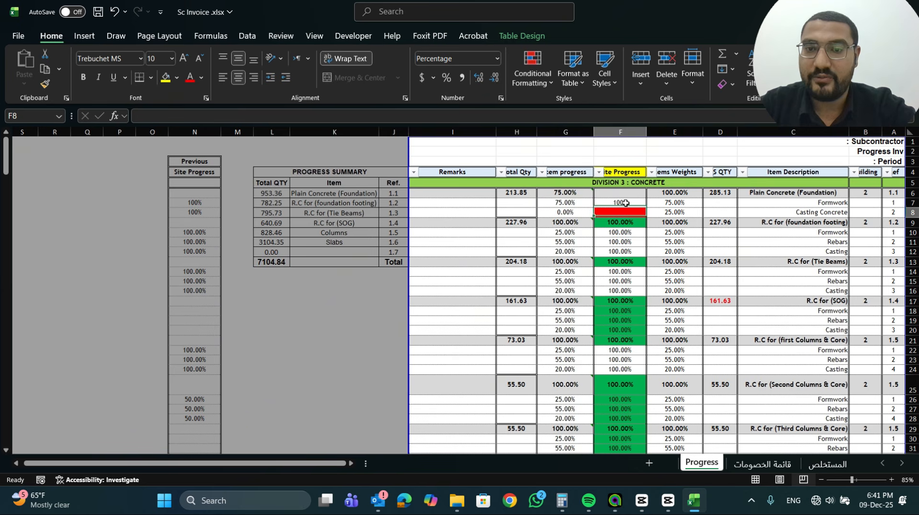
type("50")
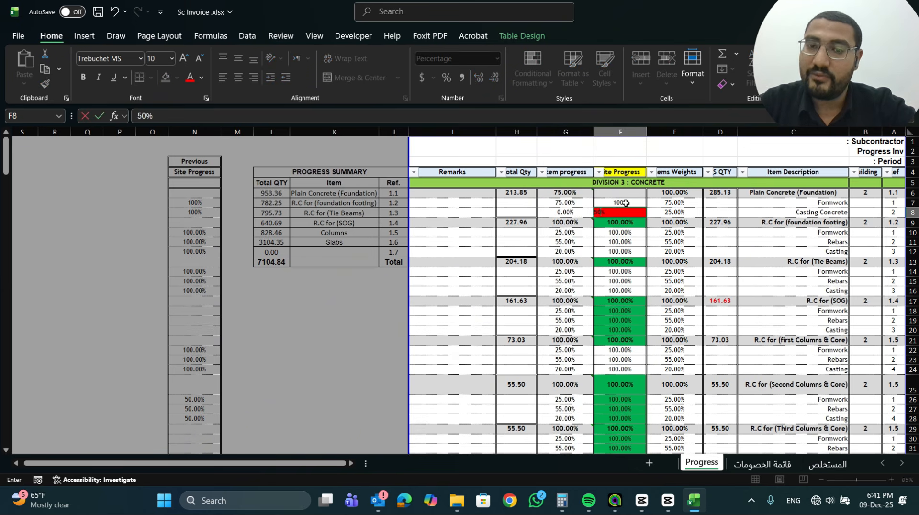
key("Return")
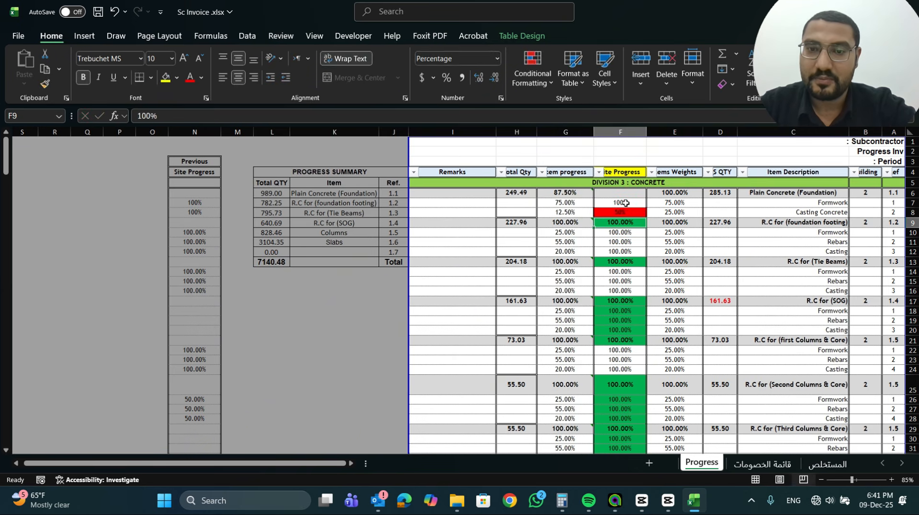
key("Left")
key("Up")
key("Up")
key("Up")
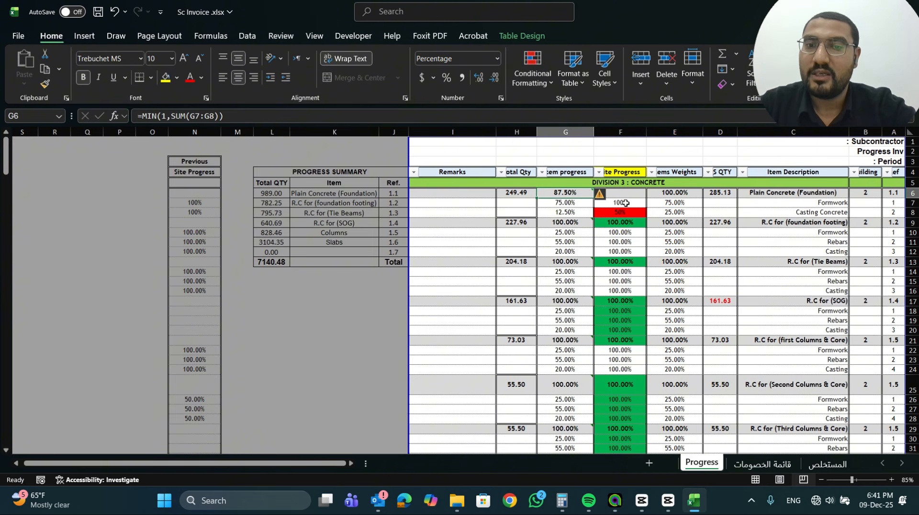
Set the Casting Concrete site progress in F8 to 100% and check the plain concrete item progress in G6
key("Down")
key("Right")
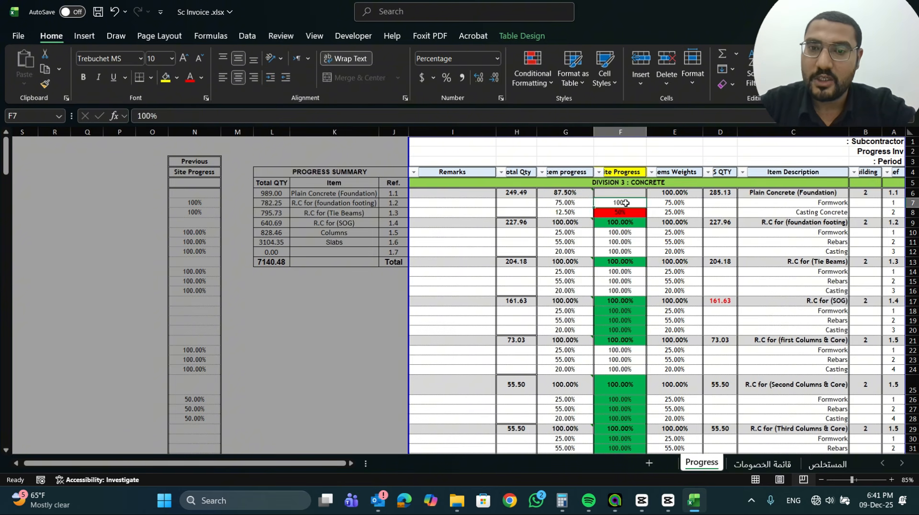
key("Down")
type("100")
key("Return")
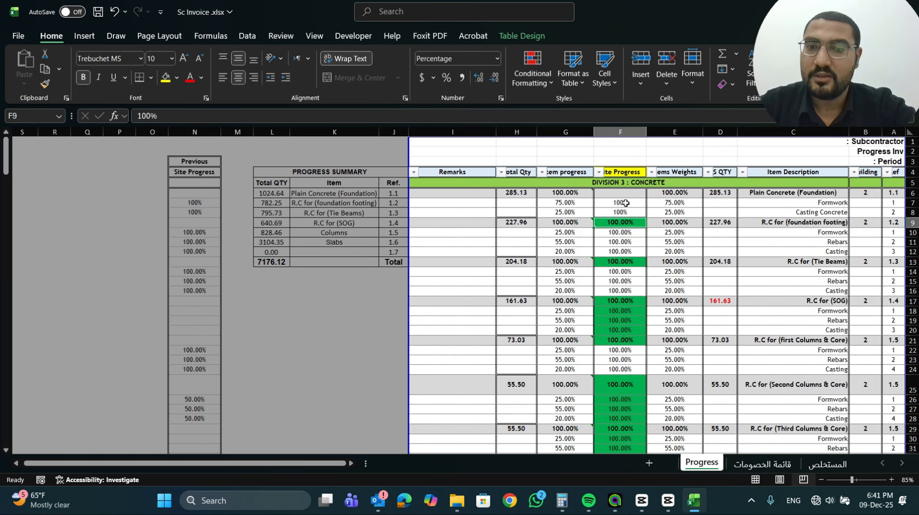
key("Left")
key("Up")
key("Up")
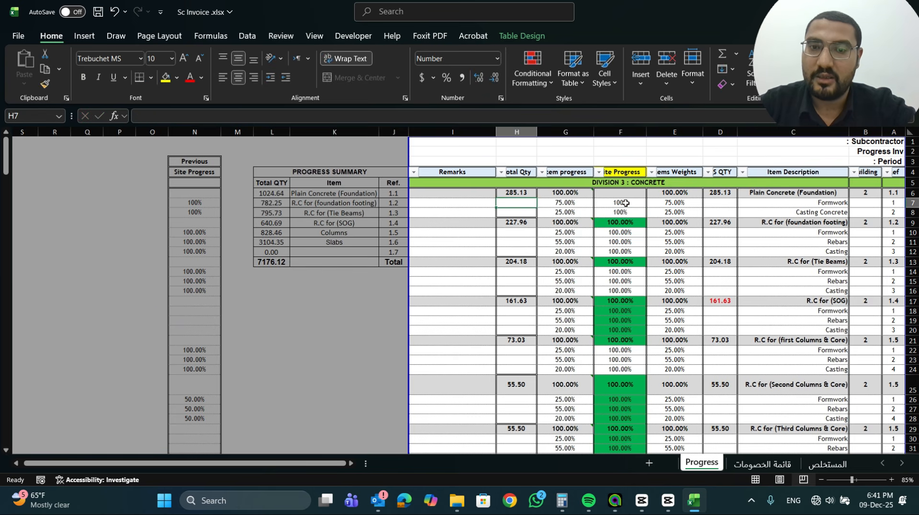
key("Up")
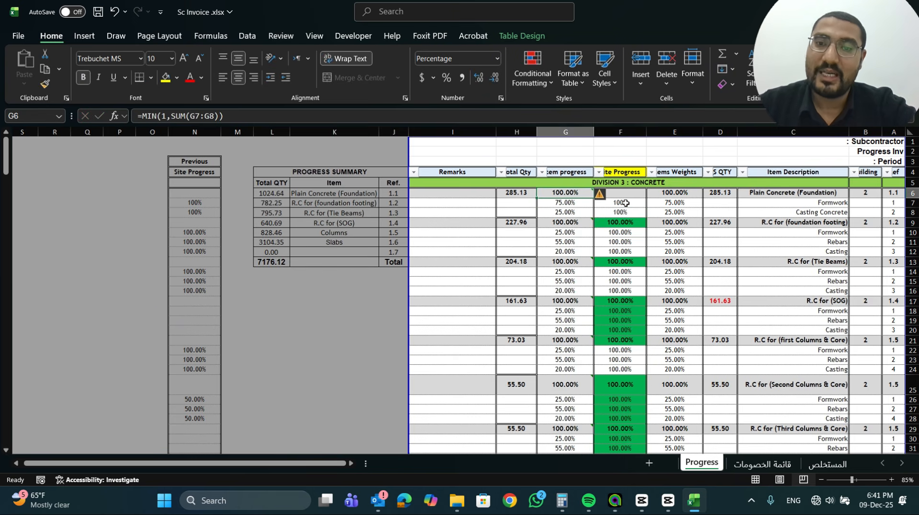
Review the Site Progress column F, selecting the percentages in F6:F22
left_click(622, 173)
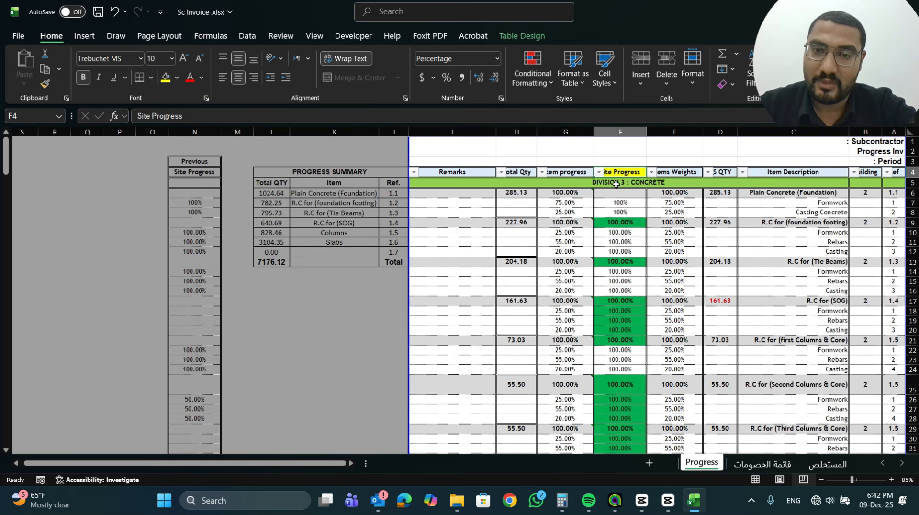
left_click(624, 128)
left_click_drag(627, 197, 629, 351)
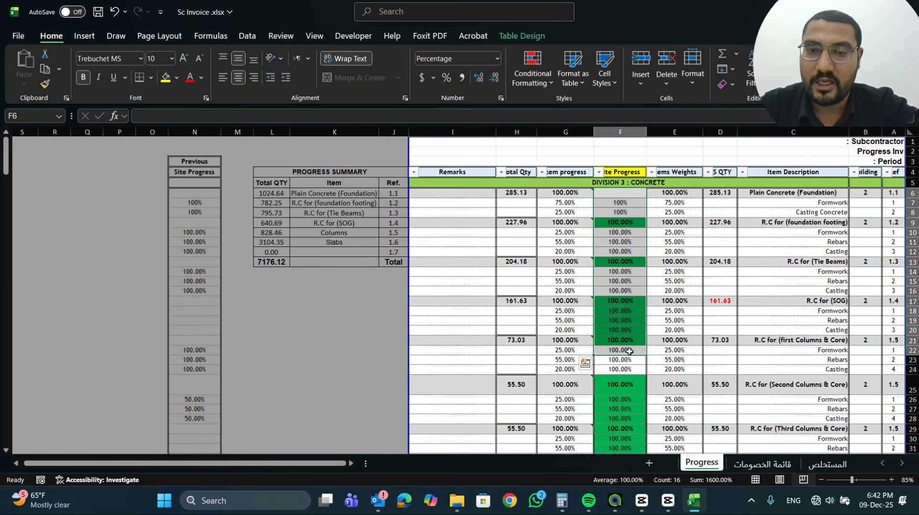
Trace the item progress formulas in G6 and G7 and the total quantity formula in H6, and select the previous site progress column N
left_click(558, 174)
left_click(564, 193)
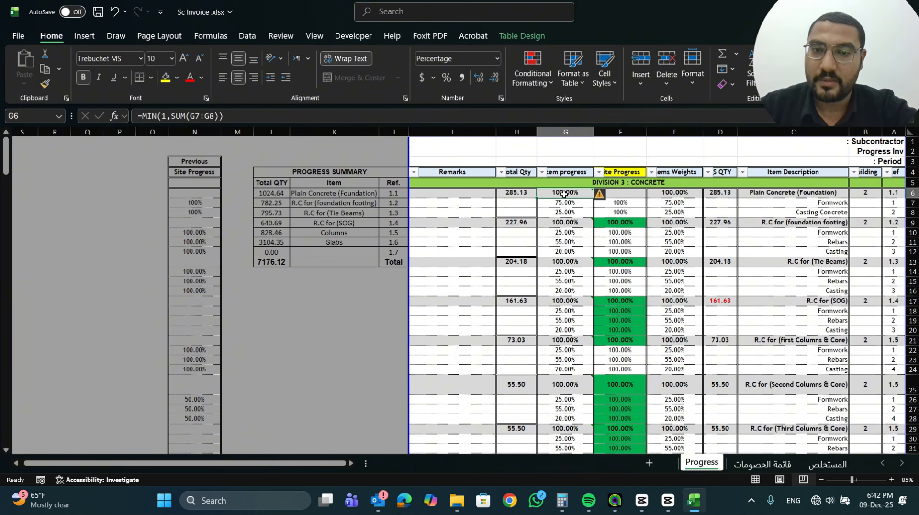
left_click(565, 205)
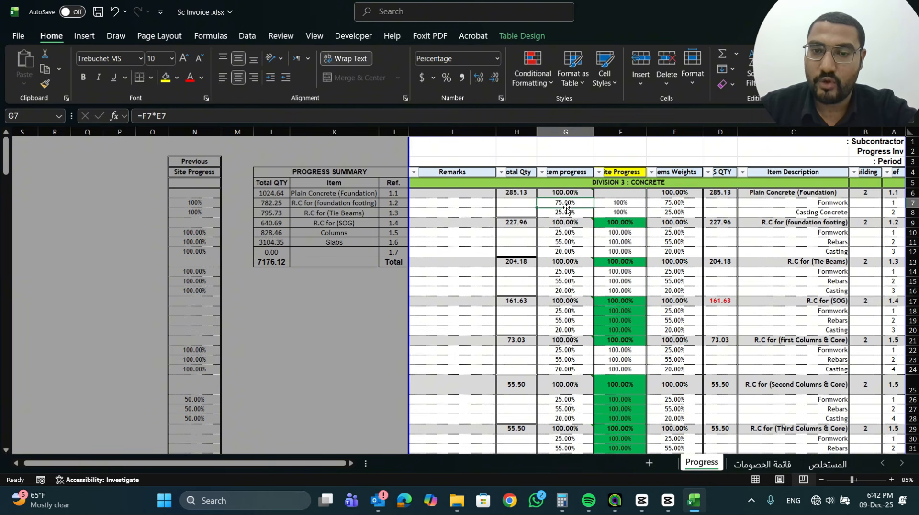
left_click(629, 205)
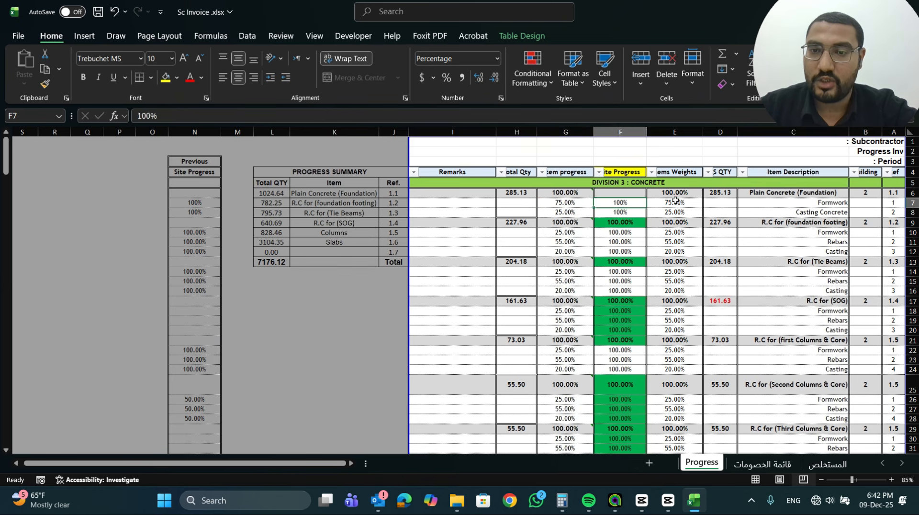
left_click(675, 201)
left_click(556, 194)
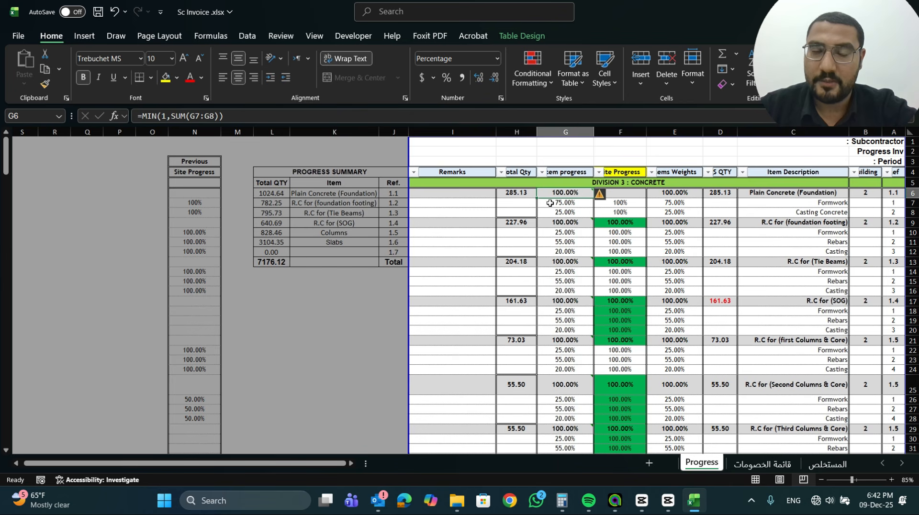
left_click(516, 194)
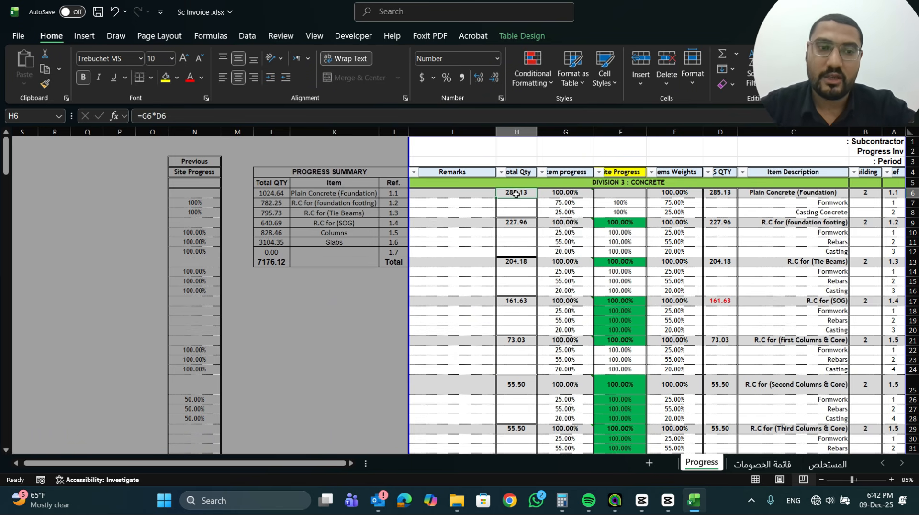
left_click(203, 133)
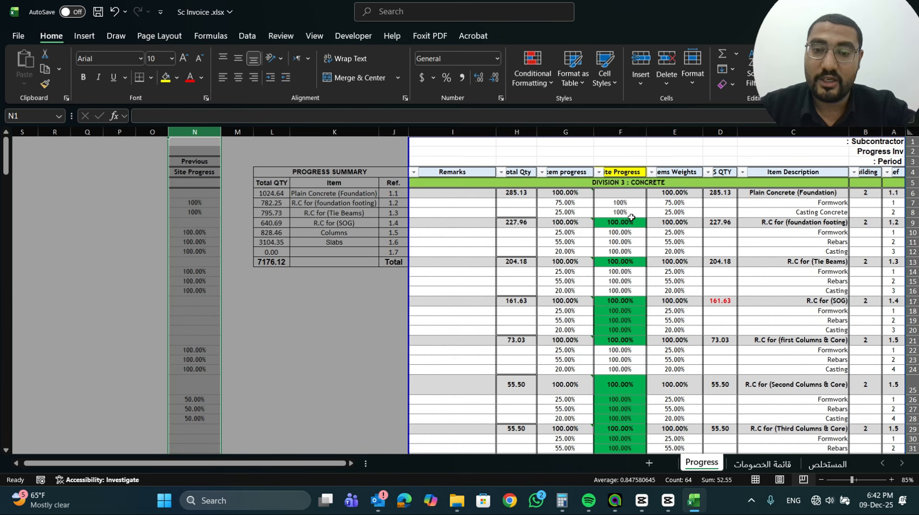
Review the Site Progress percentages by selecting column F from F7 down through the building rows
scroll(631, 215, "down", 5)
scroll(630, 215, "up", 5)
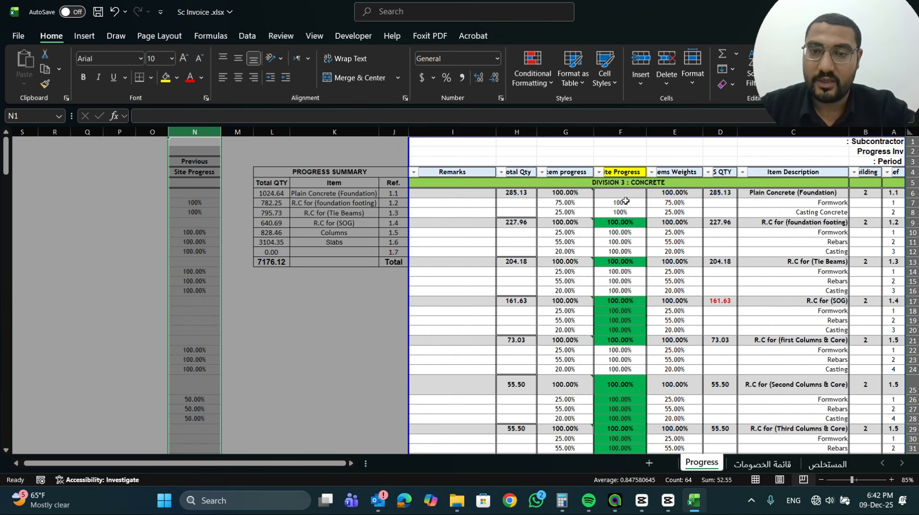
left_click_drag(626, 202, 610, 450)
scroll(256, 306, "up", 11)
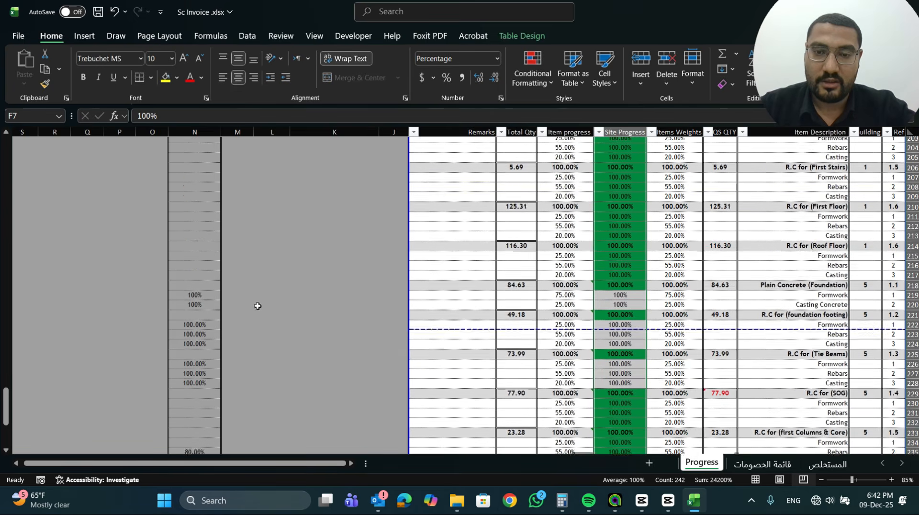
scroll(181, 182, "up", 20)
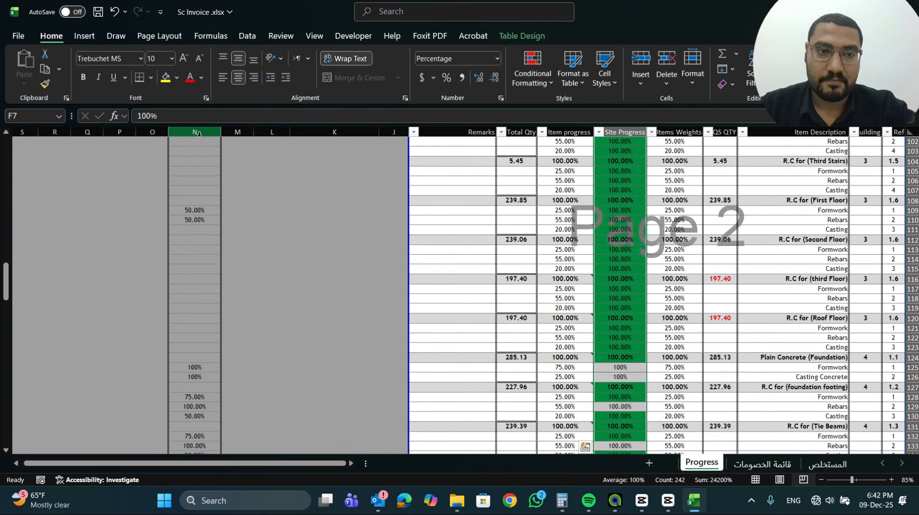
scroll(199, 134, "up", 13)
scroll(199, 134, "up", 1)
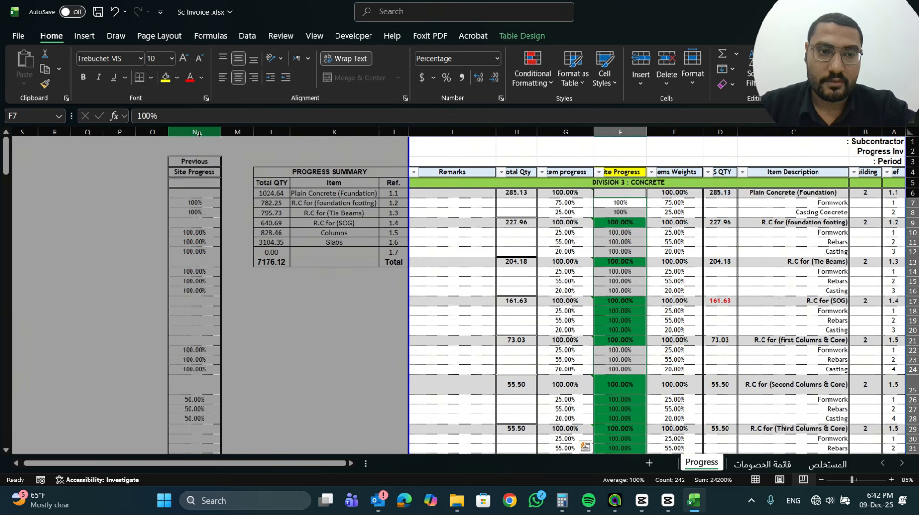
Copy the previous site progress percentages in N7:N252 and paste them into the Site Progress column starting at F7
left_click(198, 134)
left_click_drag(199, 202, 199, 430)
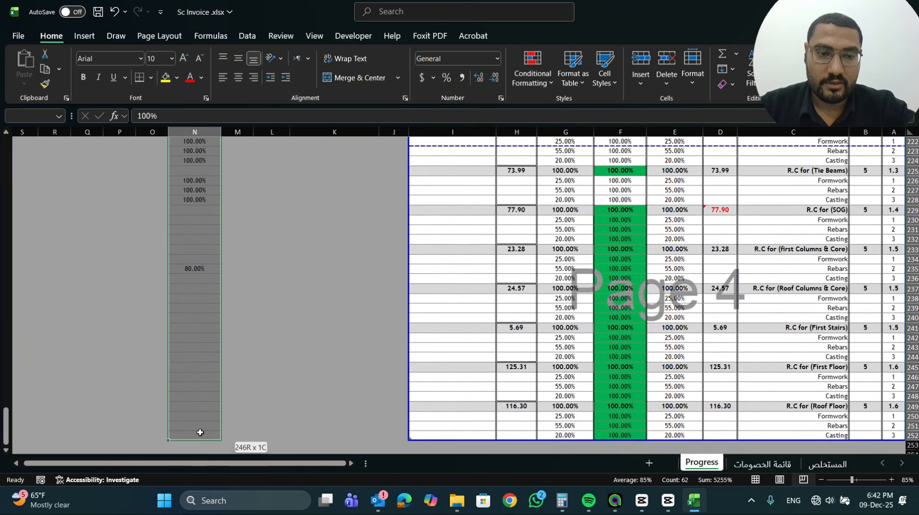
key("ctrl+c")
scroll(199, 431, "up", 6)
left_click_drag(4, 397, 5, 144)
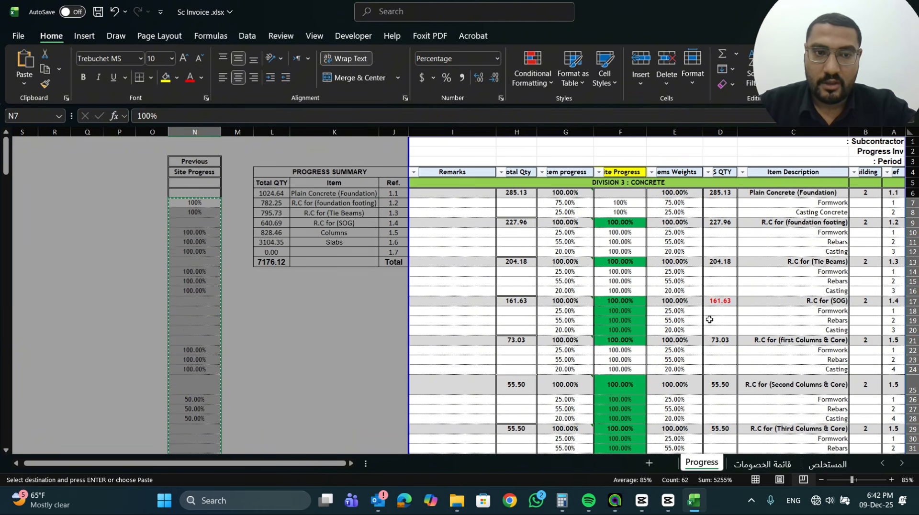
left_click(620, 202)
right_click(619, 203)
left_click(654, 210)
key("Escape")
left_click(632, 220)
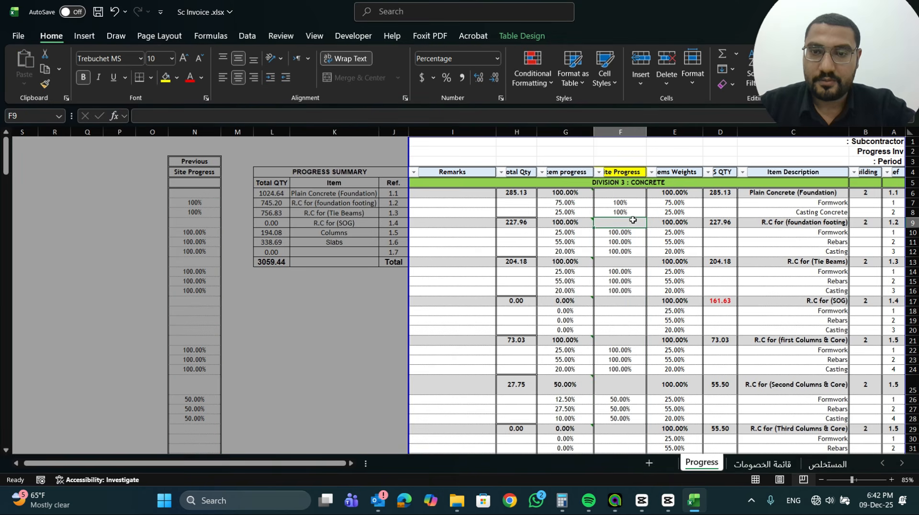
left_click(629, 203)
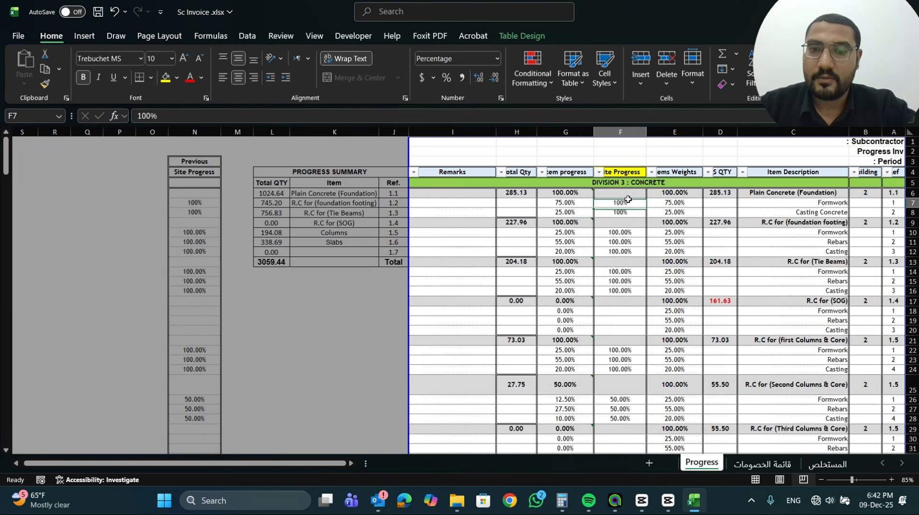
Set the Formwork site progress of R.C for (SOG) in F18 to 50%
left_click(614, 312)
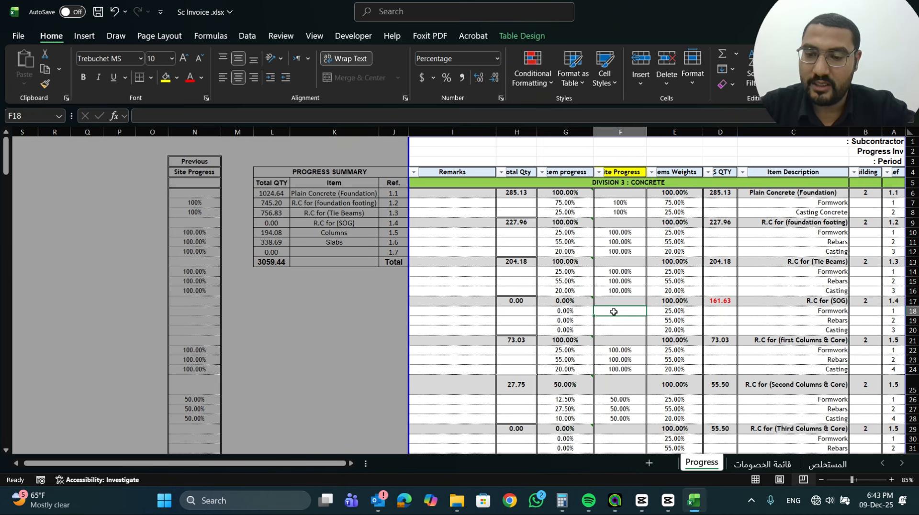
type("50")
key("Return")
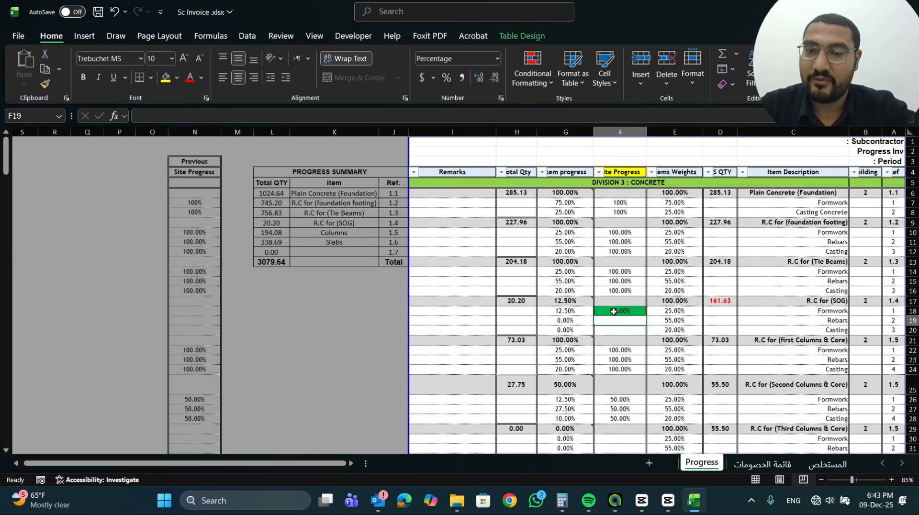
left_click(613, 311)
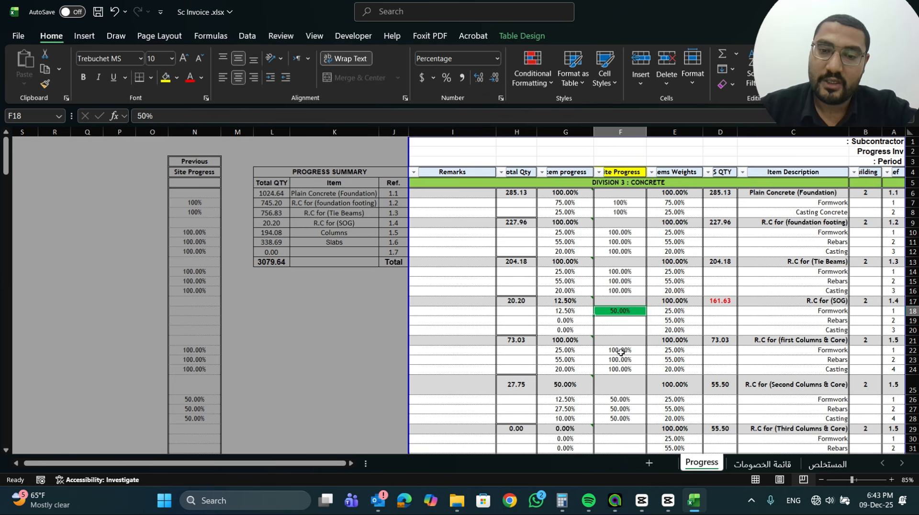
Clear the Casting site progress of R.C for (Second Columns & Core) in F28
left_click(618, 417)
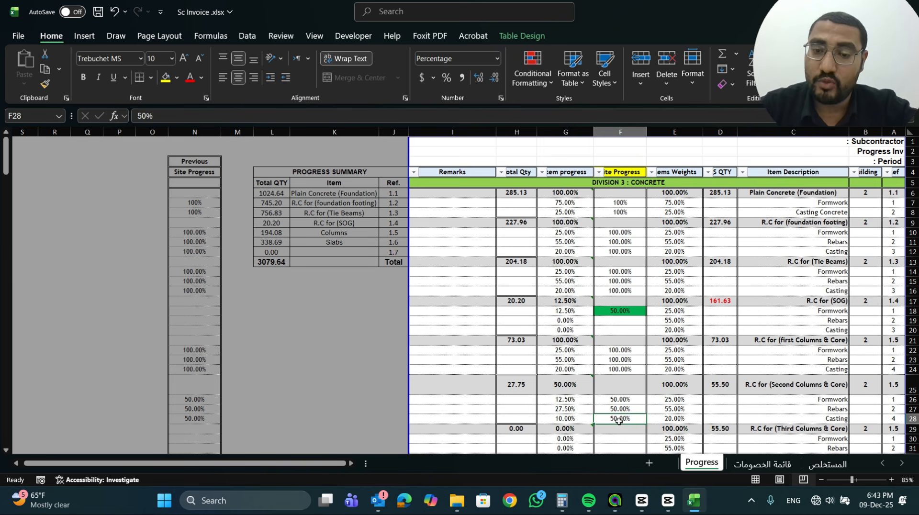
key("BackSpace")
key("Return")
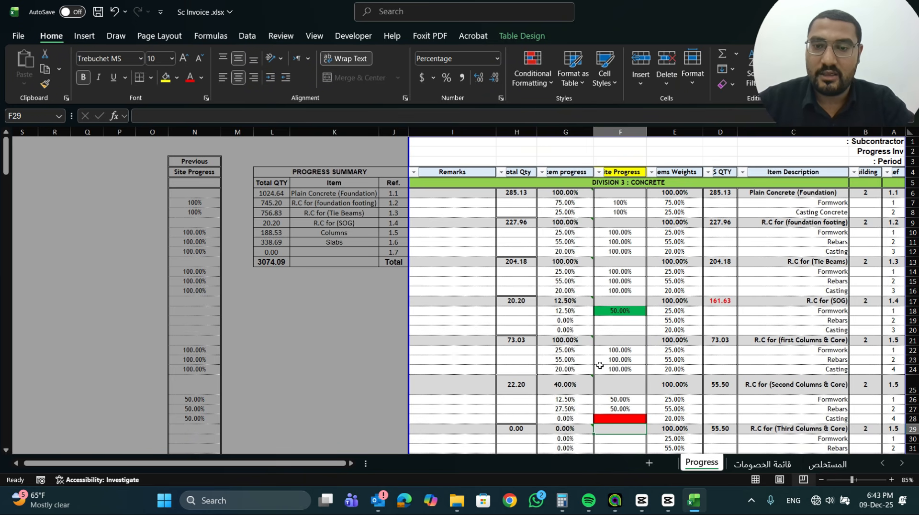
View the available conditional formatting options for the Site Progress column, leaving the rules as they are
left_click(538, 89)
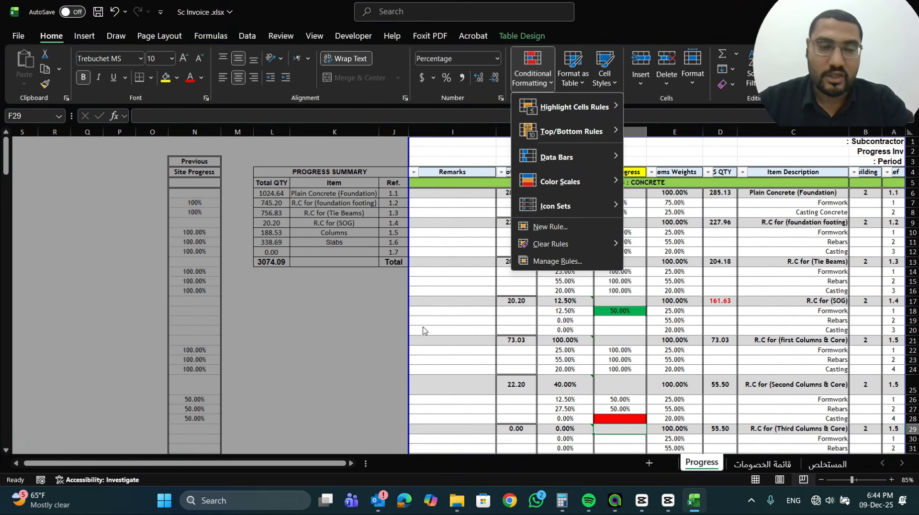
left_click(445, 361)
left_click(464, 321)
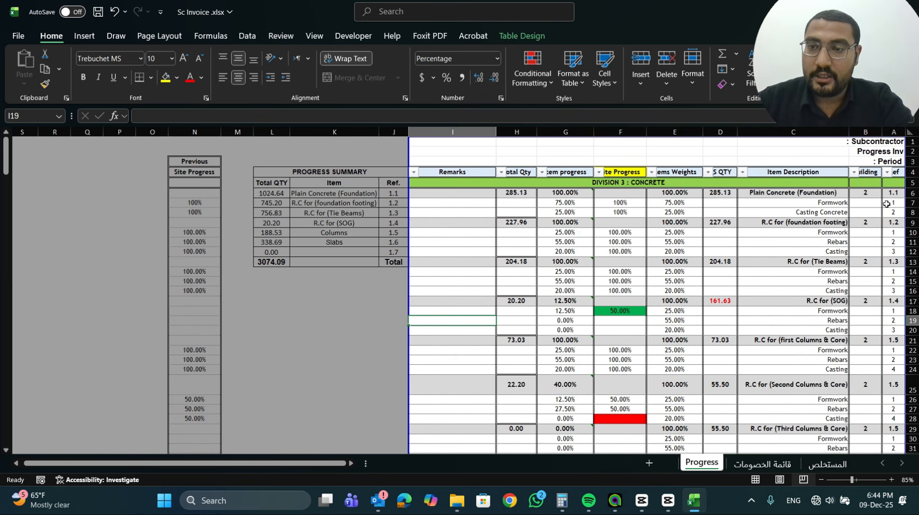
Check the Building filter's choices without filtering and review the item descriptions down column C from C6
left_click(855, 172)
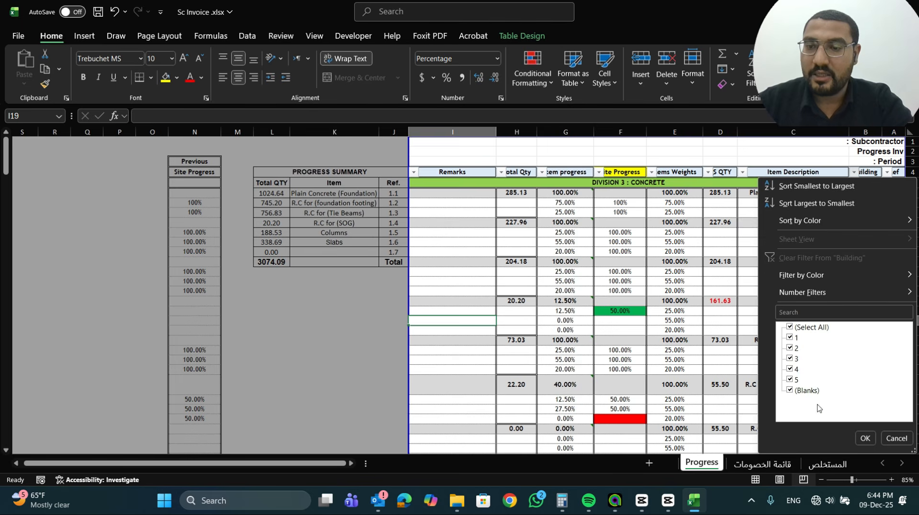
left_click(896, 438)
left_click(796, 192)
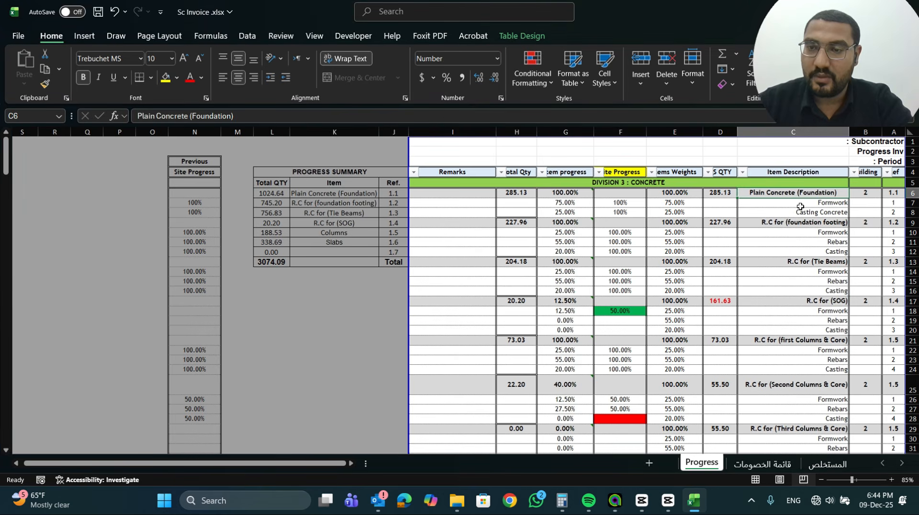
left_click(795, 223)
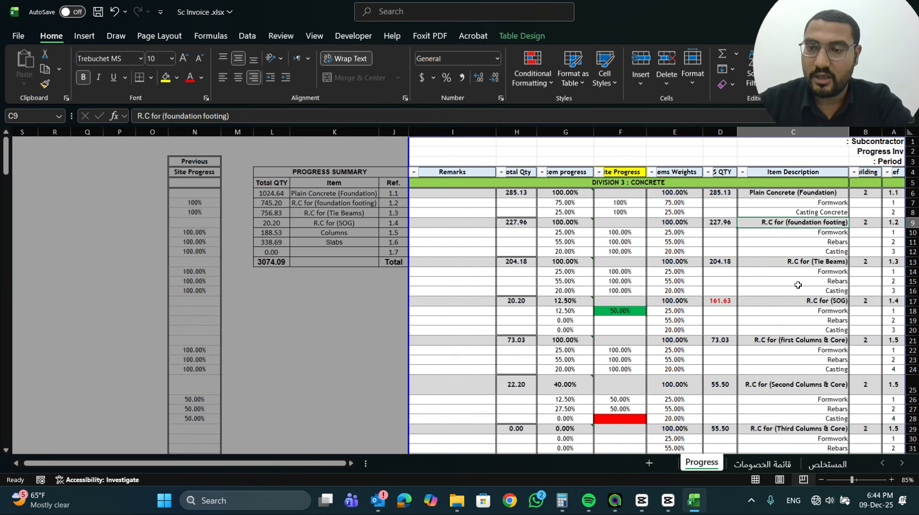
scroll(800, 348, "down", 5)
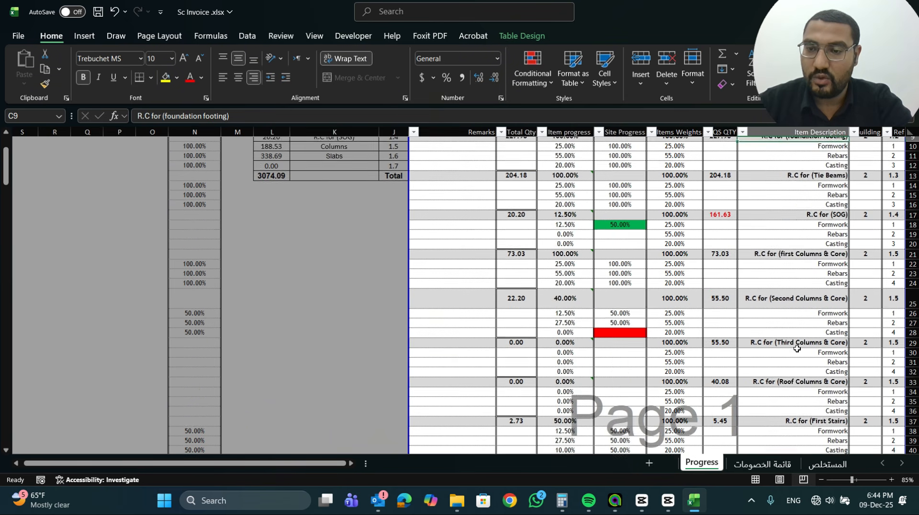
scroll(796, 347, "down", 5)
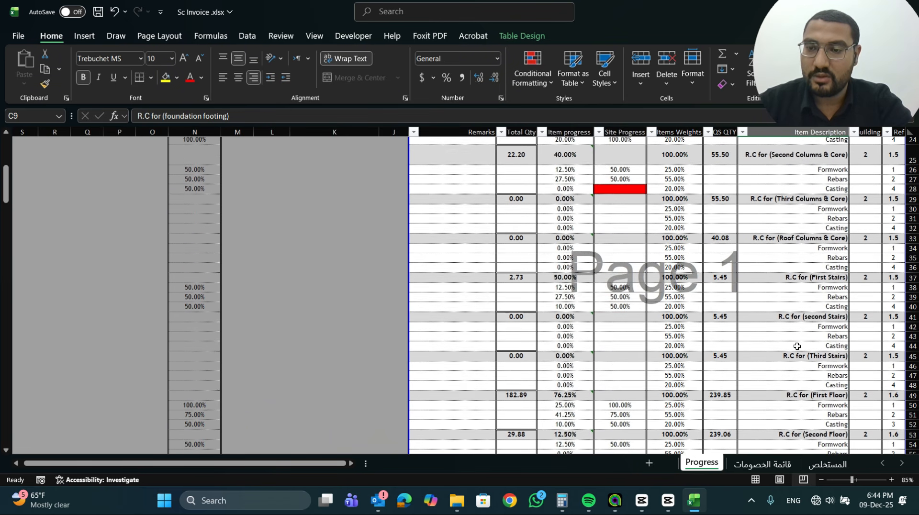
scroll(798, 335, "up", 6)
scroll(798, 311, "up", 4)
Switch to the المستخلص sheet and check the item numbers and descriptions for items 1.1 to 1.3 in rows 13 to 15
left_click(827, 464)
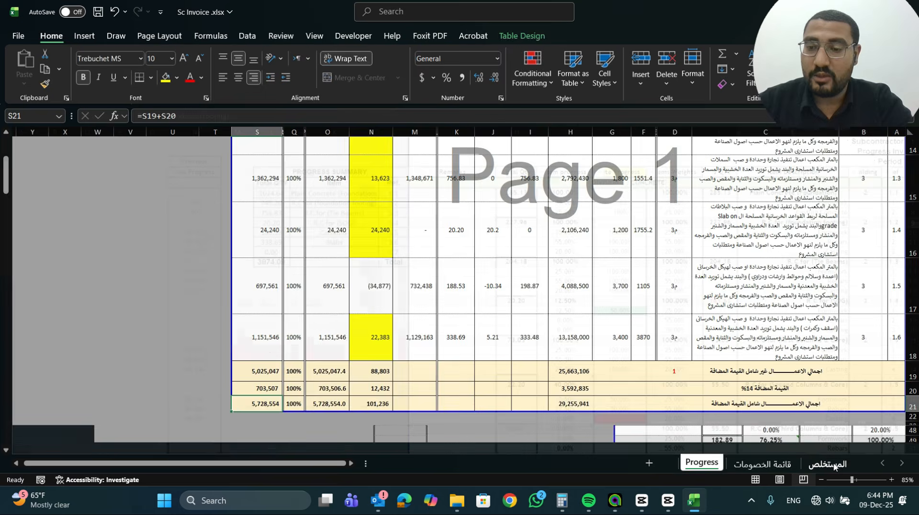
scroll(896, 304, "up", 8)
left_click(897, 271)
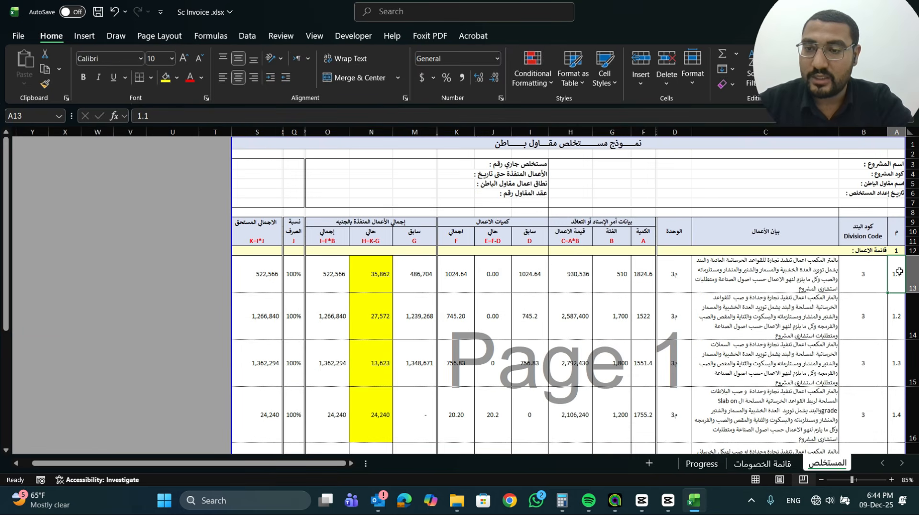
left_click(771, 271)
left_click(894, 275)
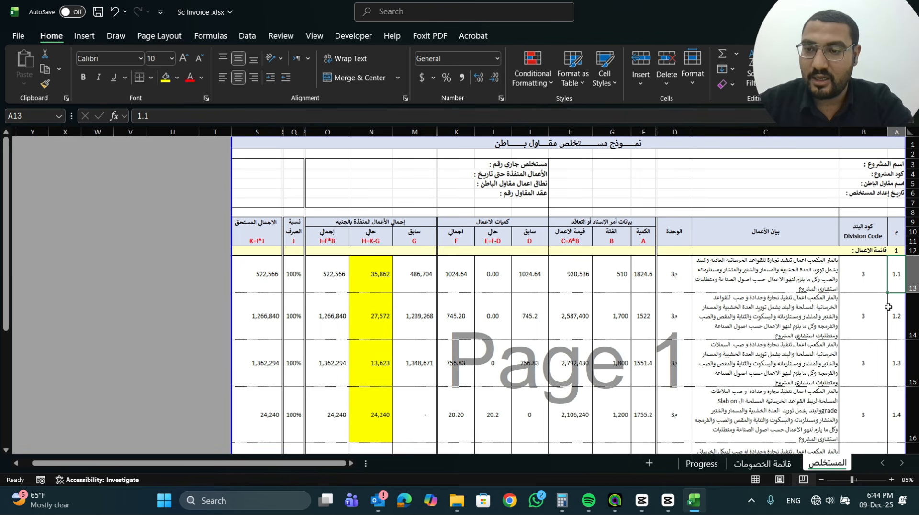
left_click(791, 309)
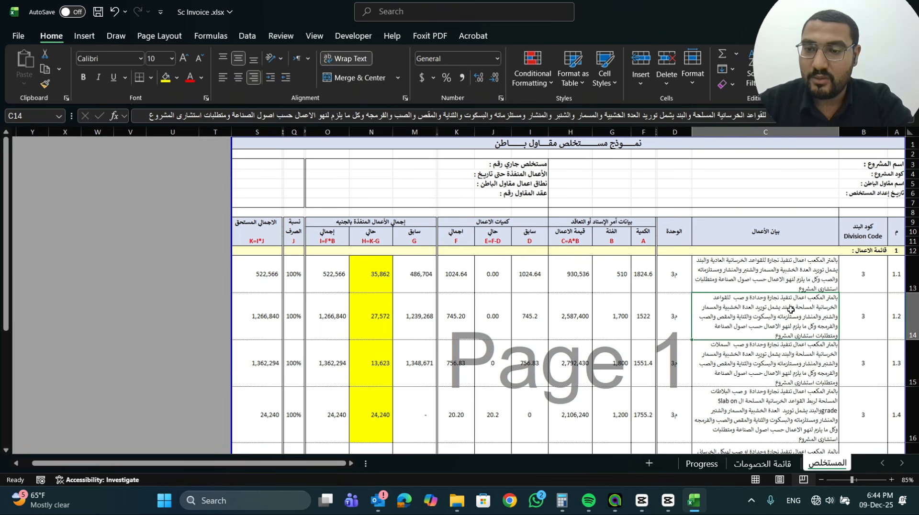
left_click(897, 316)
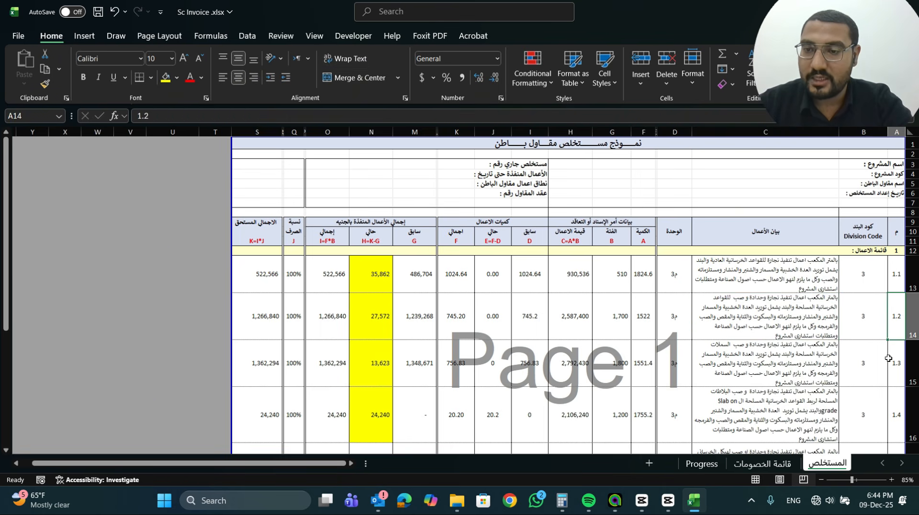
left_click(780, 363)
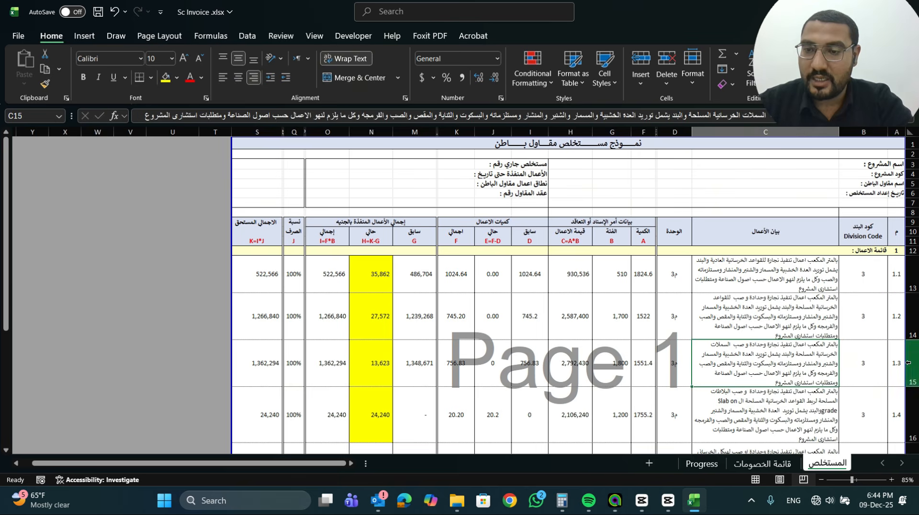
left_click(896, 363)
Check the item numbers and descriptions for items 1.4 to 1.6 in rows 16 to 18 of the invoice
scroll(897, 363, "down", 2)
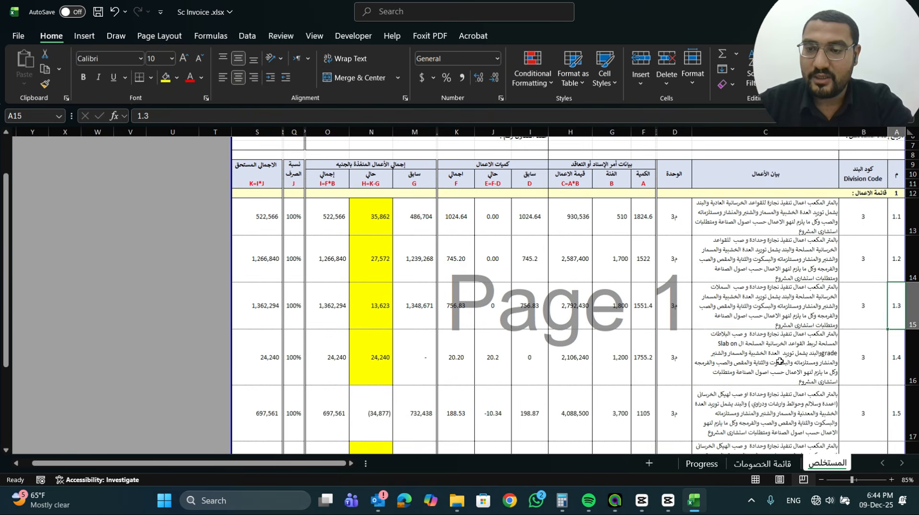
left_click(779, 362)
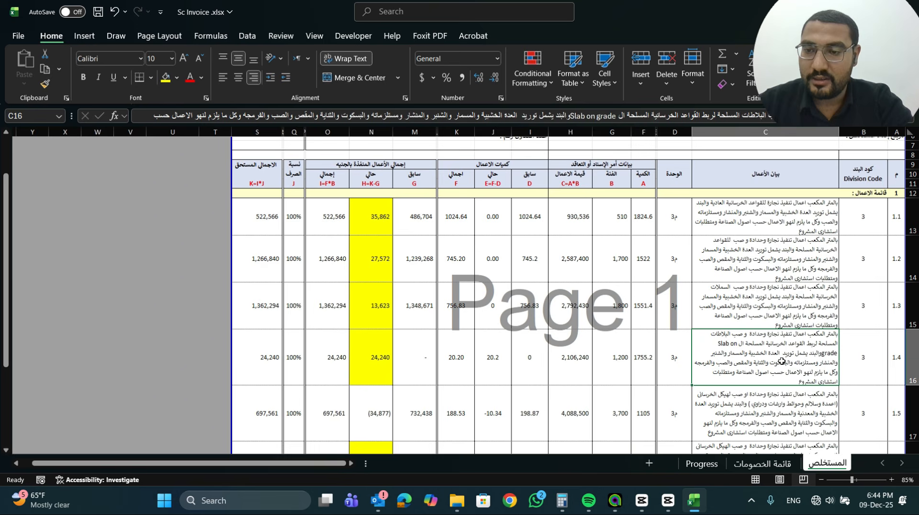
left_click(896, 361)
scroll(897, 361, "down", 1)
left_click(780, 388)
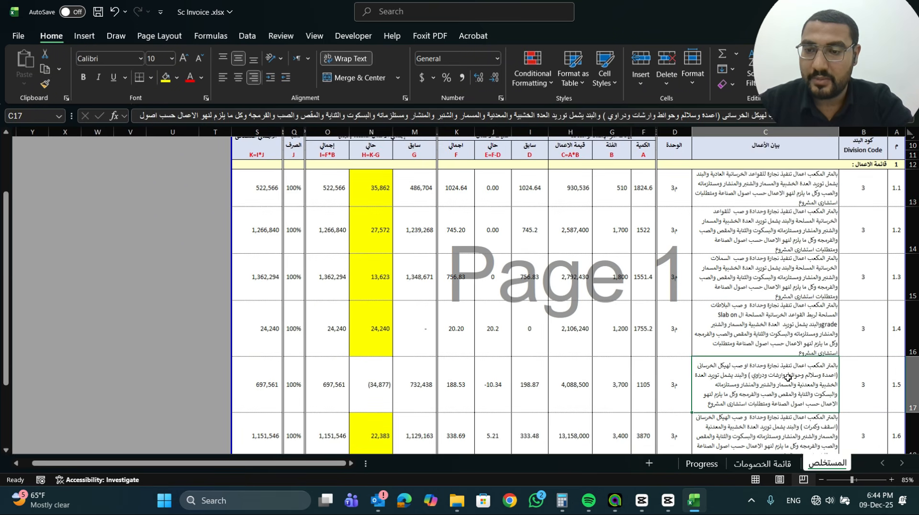
left_click(893, 382)
scroll(893, 382, "down", 1)
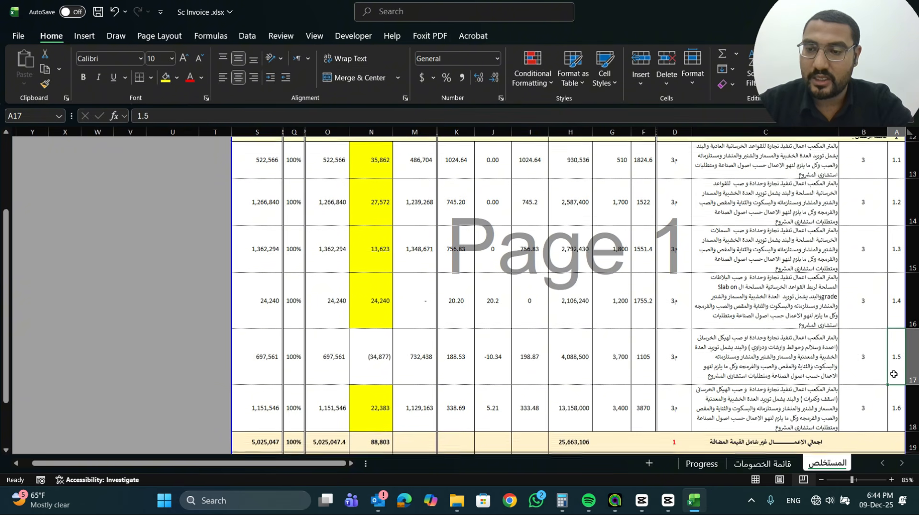
left_click(806, 401)
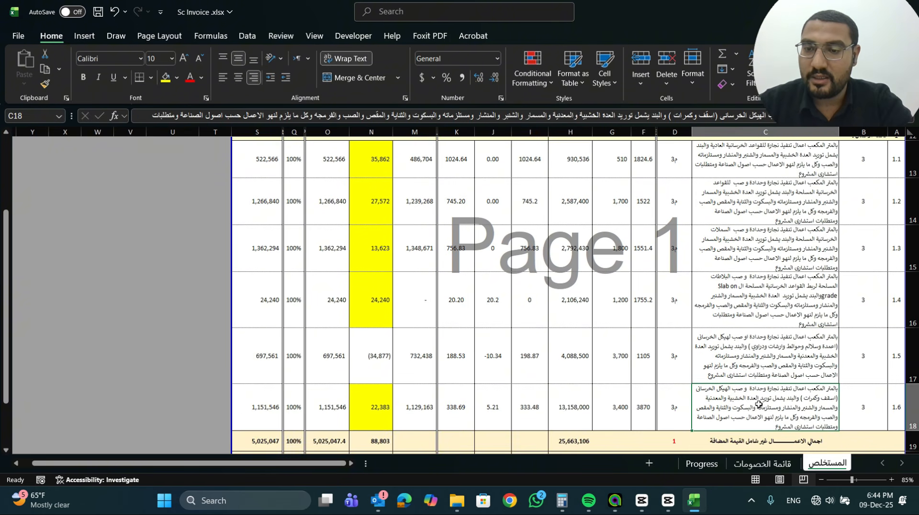
Return to the Progress sheet and compare the reference numbers in column A, starting from A6
left_click(702, 463)
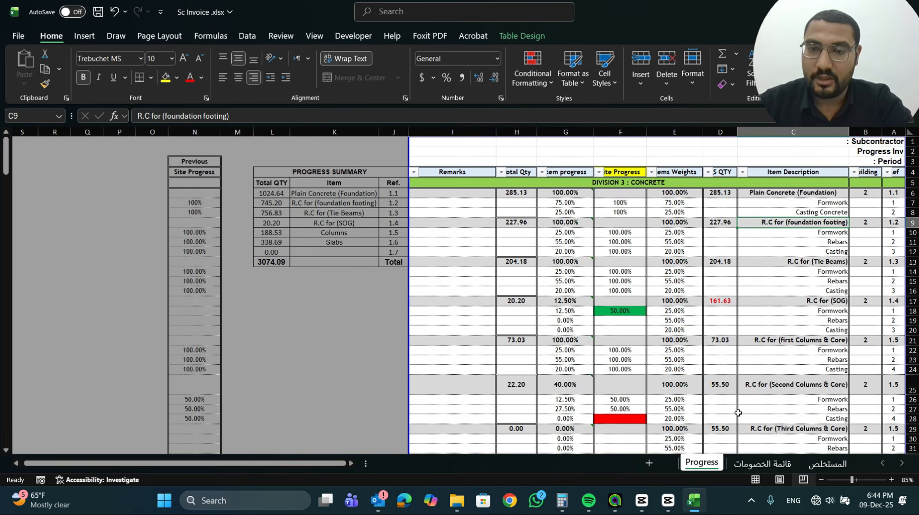
left_click(892, 193)
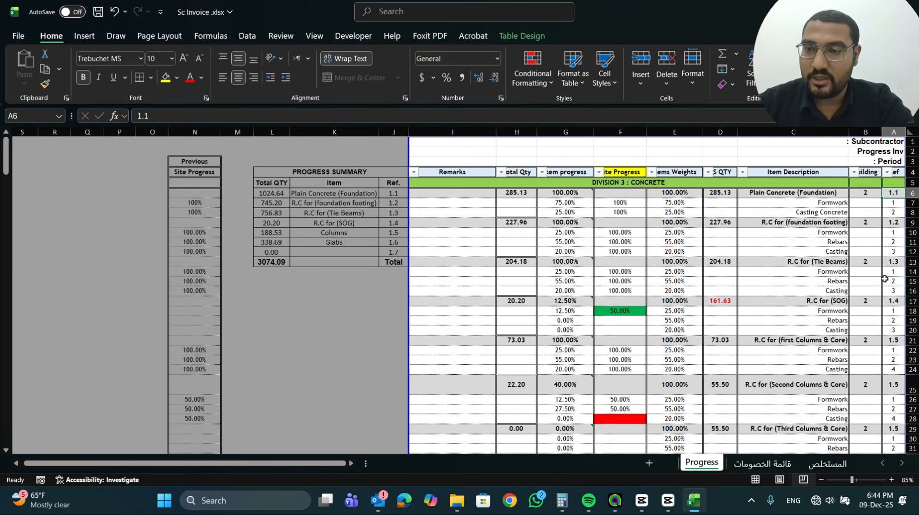
scroll(885, 278, "down", 4)
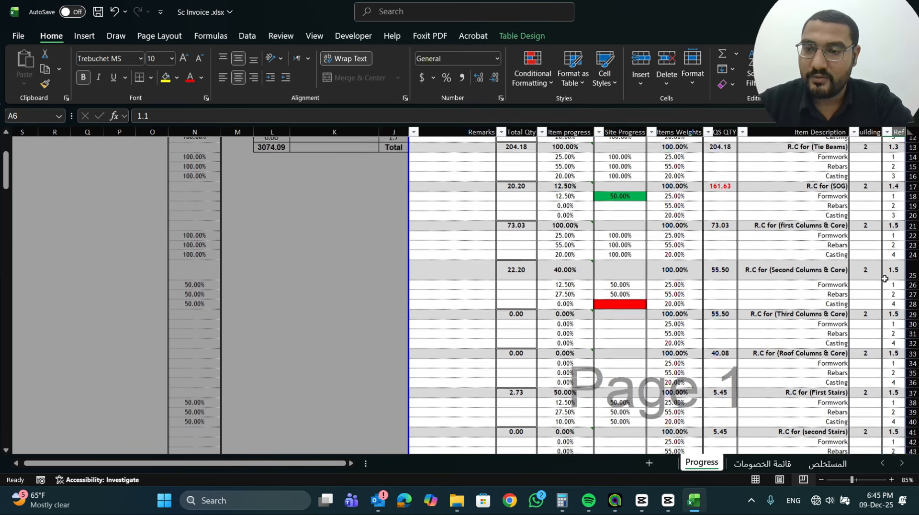
scroll(880, 201, "up", 4)
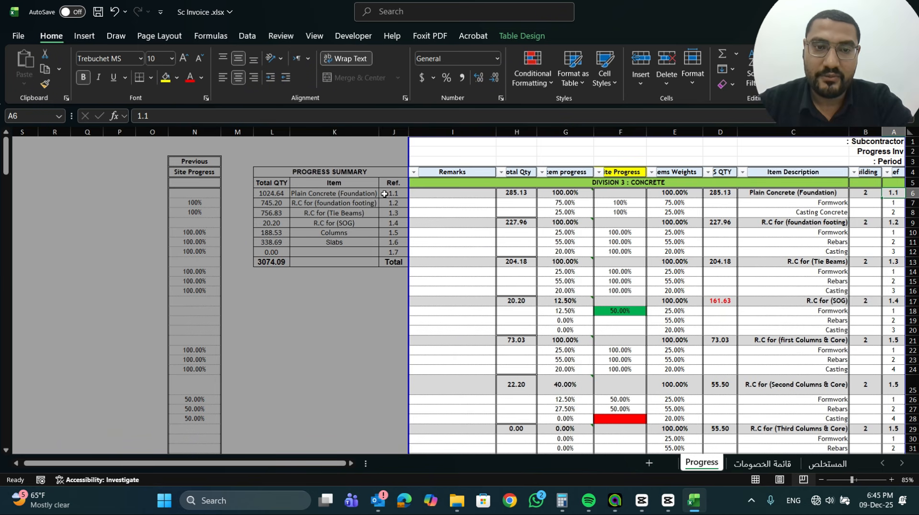
Review the progress summary's reference numbers in J6:J12 and the Total QTY values in L6:L12
left_click_drag(384, 193, 392, 252)
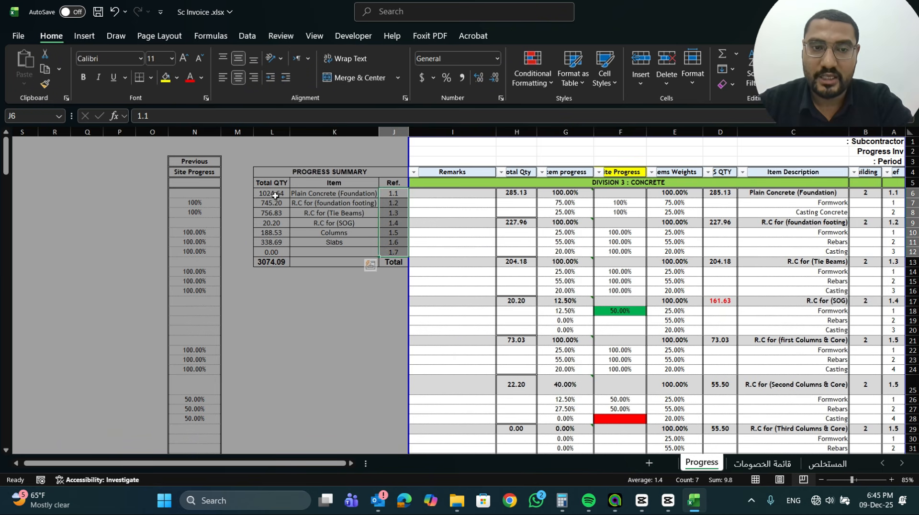
left_click_drag(275, 195, 281, 253)
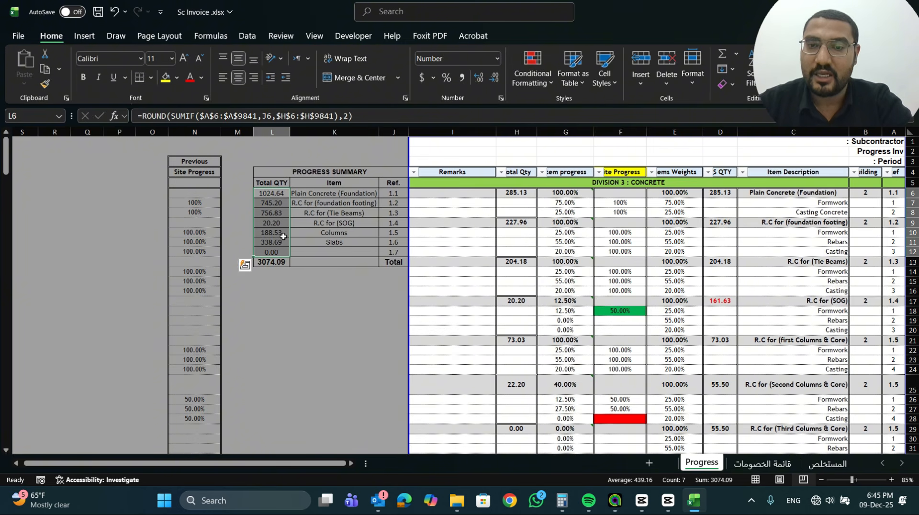
Replace the Total QTY formula for Plain Concrete (Foundation) in L6 with =SUMIF(A:A,J6,H:H)
left_click(272, 194)
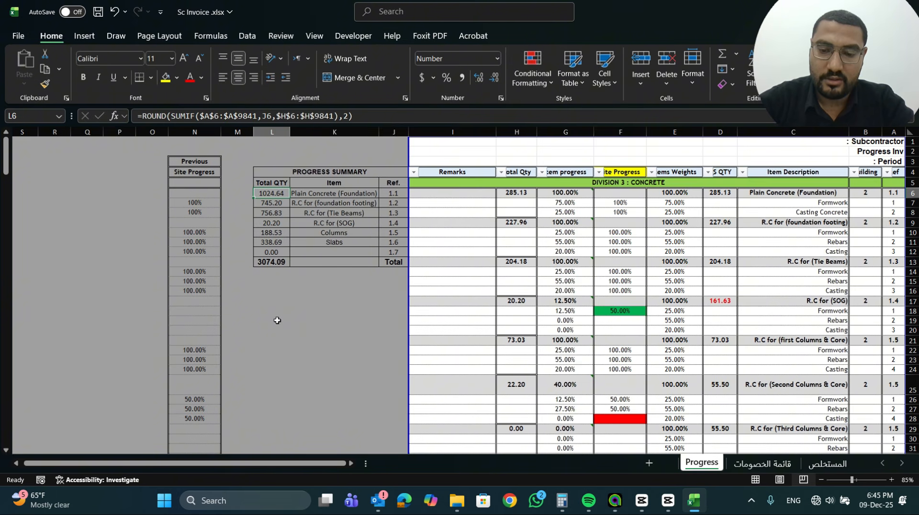
key("Delete")
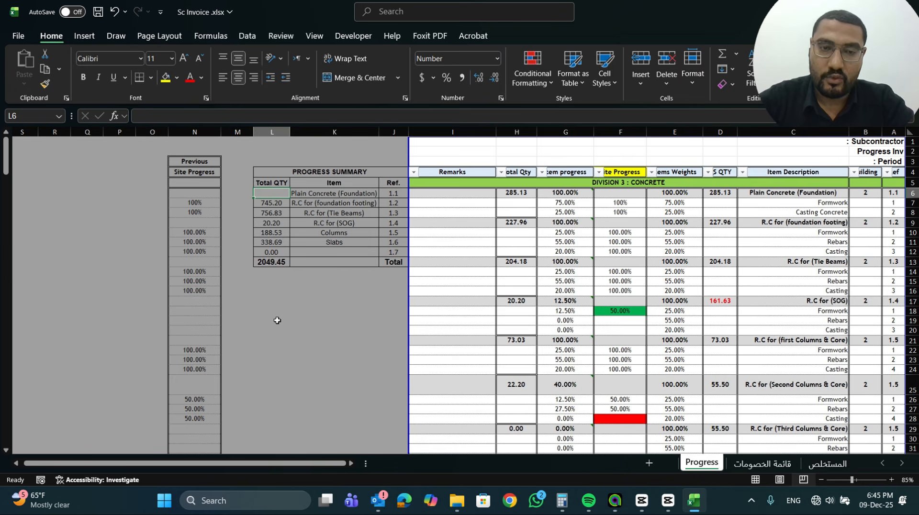
type("=su")
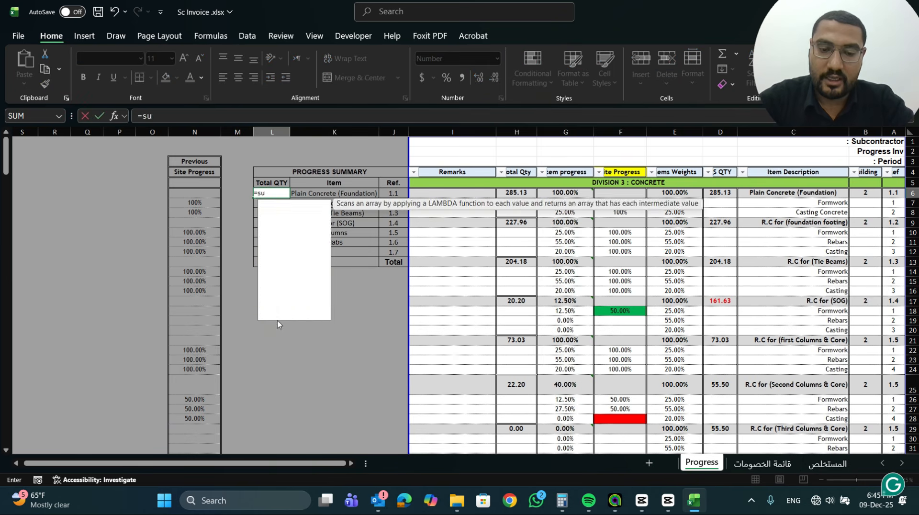
type("m")
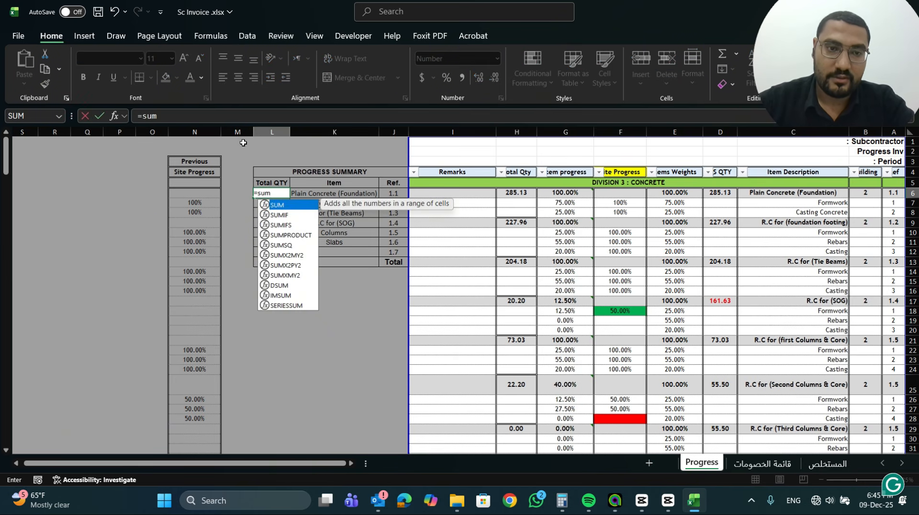
double_click(293, 216)
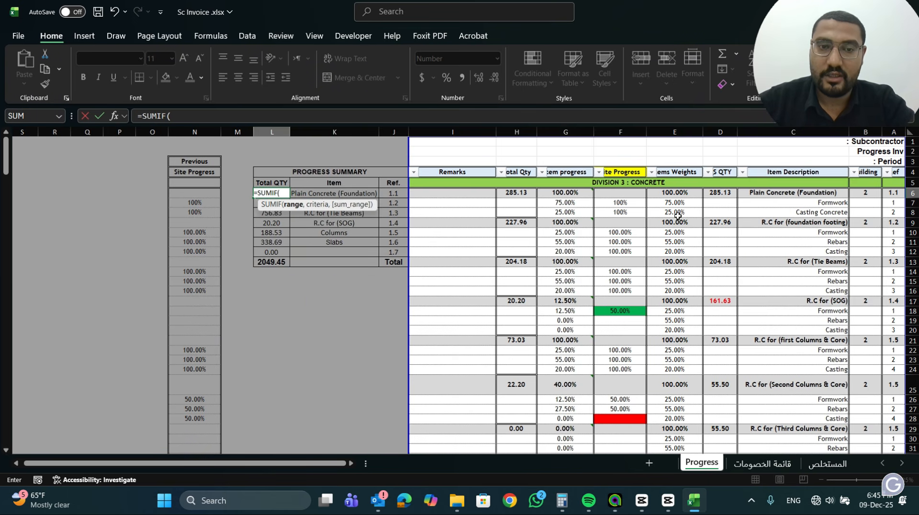
left_click(892, 133)
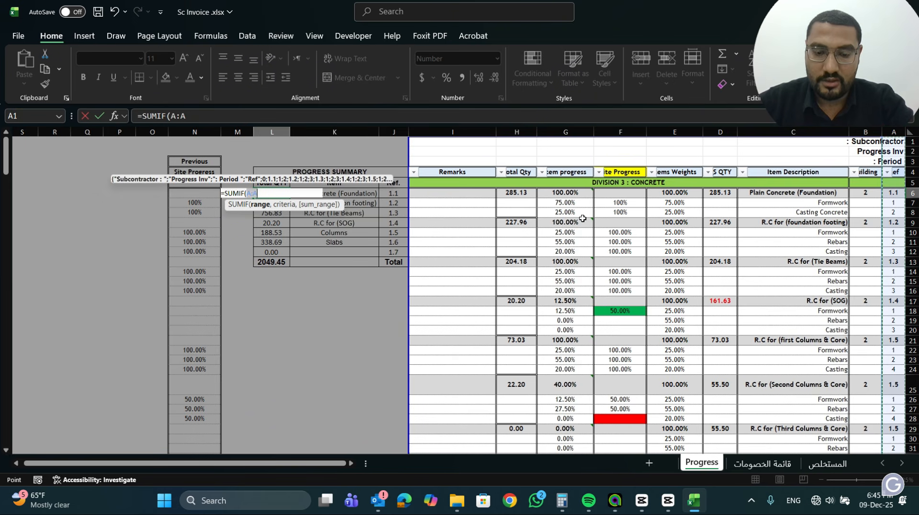
type(",")
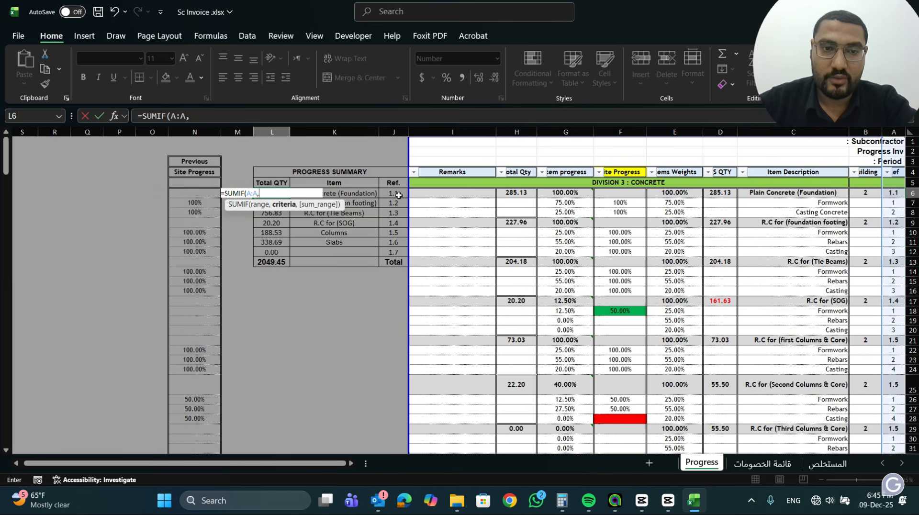
left_click(398, 194)
type(",")
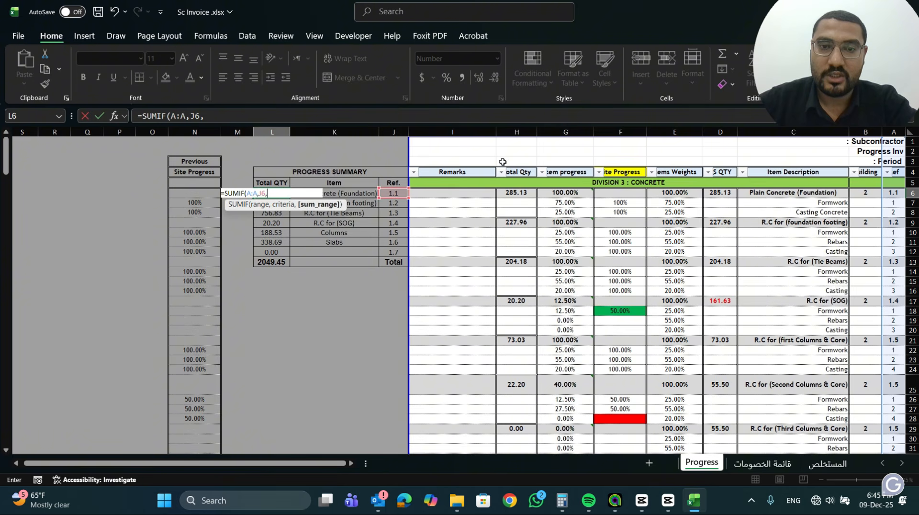
left_click(517, 131)
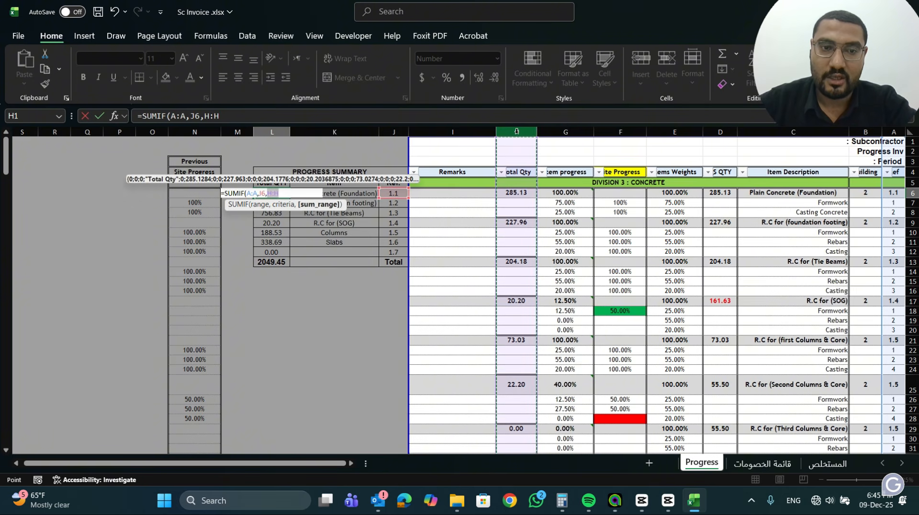
key("Return")
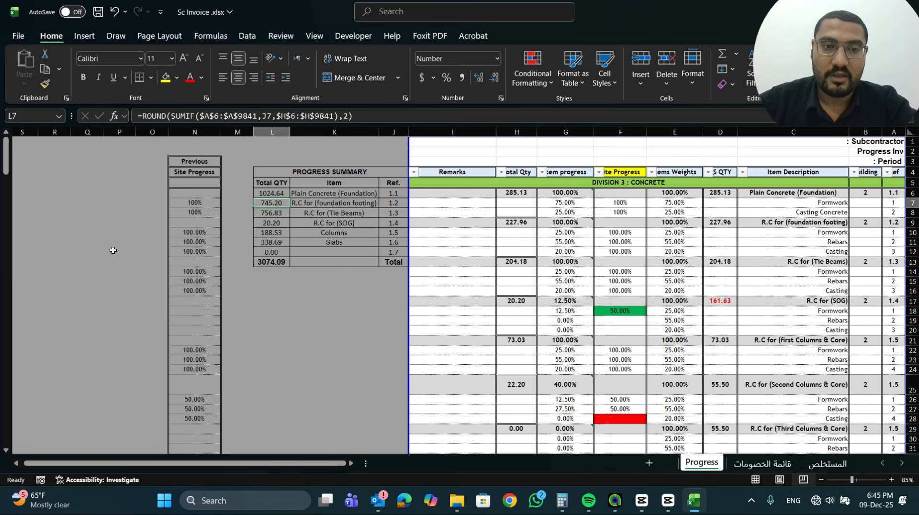
Wrap the L6 formula in ROUND with 2 decimals, giving =ROUND(SUMIF(A:A,J6,H:H),2)
left_click(259, 194)
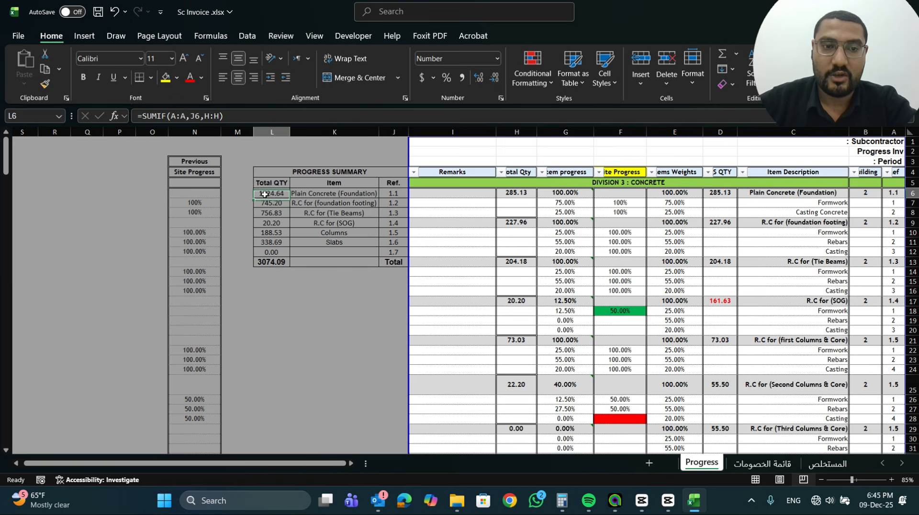
left_click(142, 116)
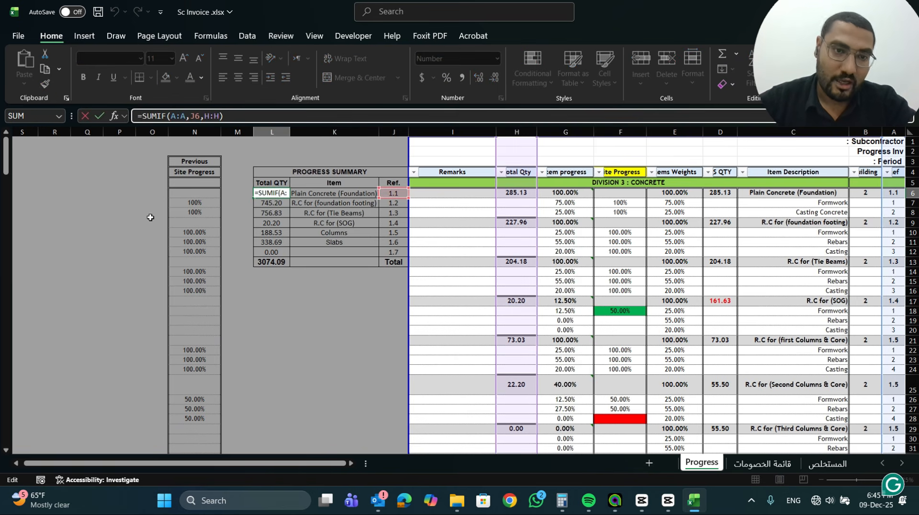
type("ro")
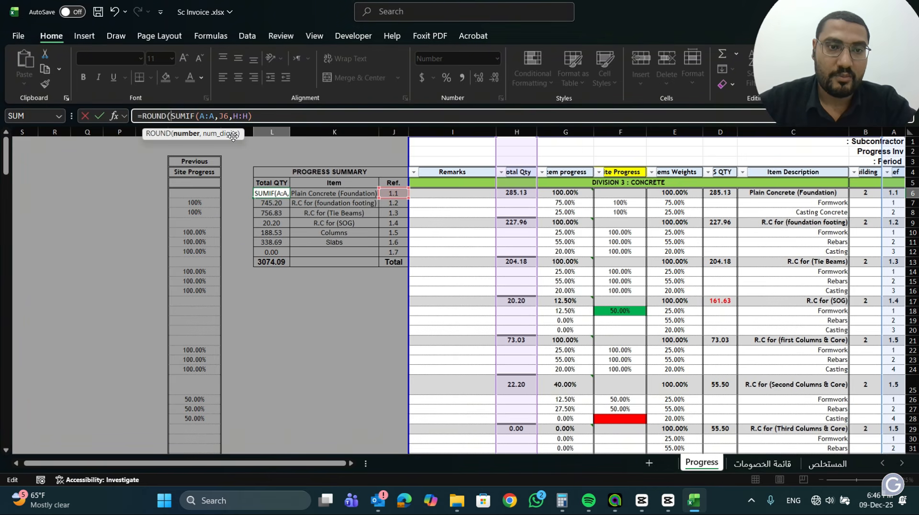
left_click(256, 116)
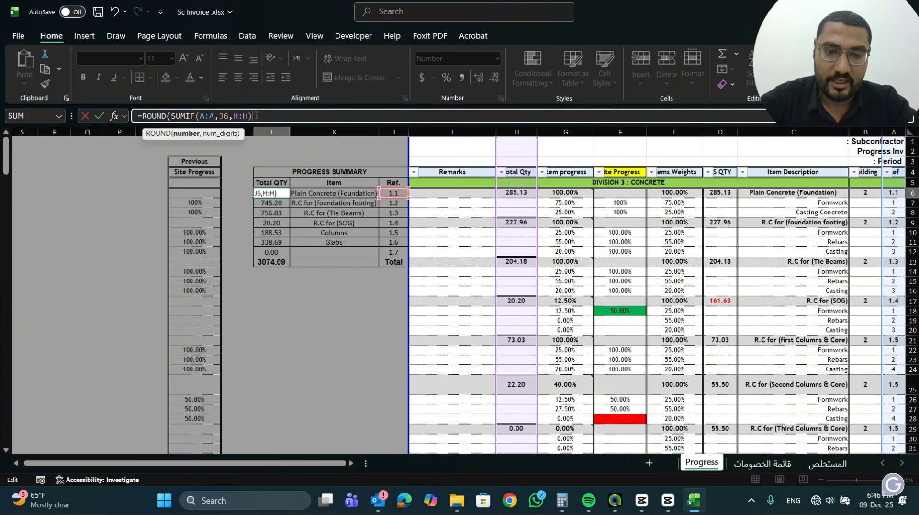
type(",")
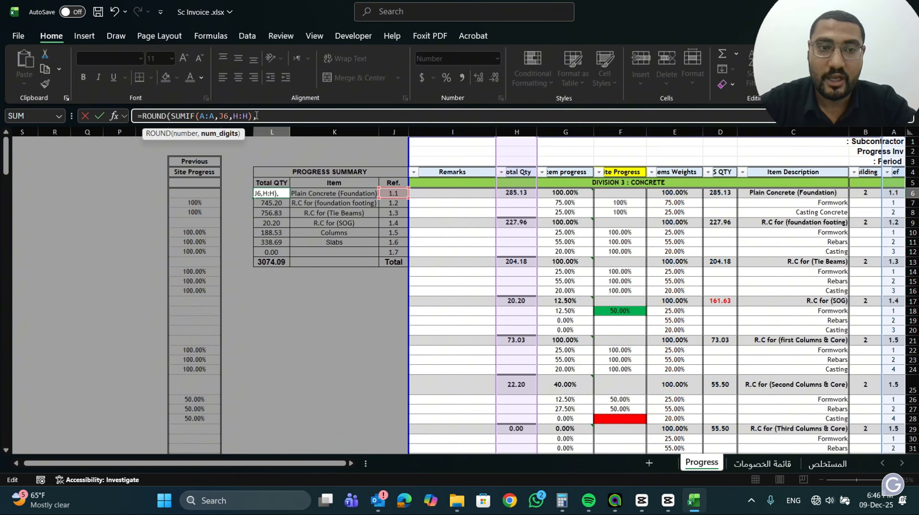
type("2)")
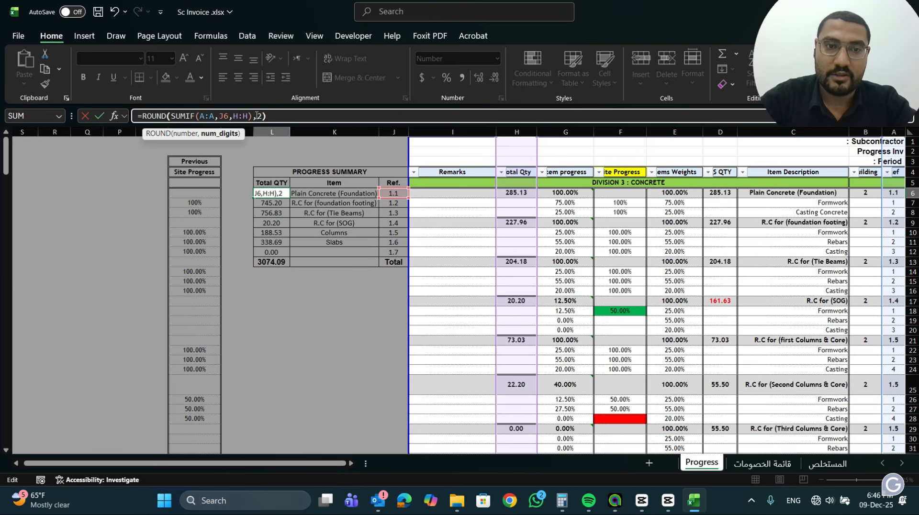
key("ctrl+Return")
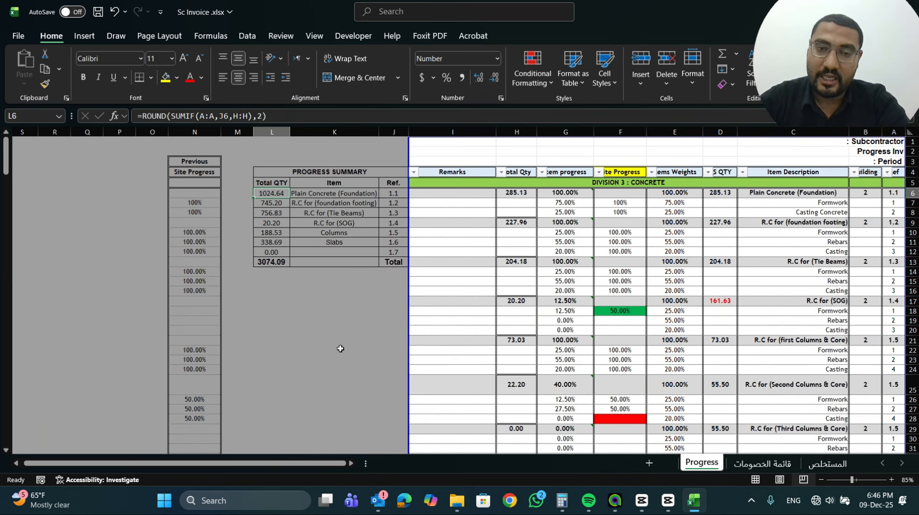
Check cell K13's source on the المستخلص sheet, look over the قائمة الخصومات sheet, and return to the Progress sheet
left_click(830, 463)
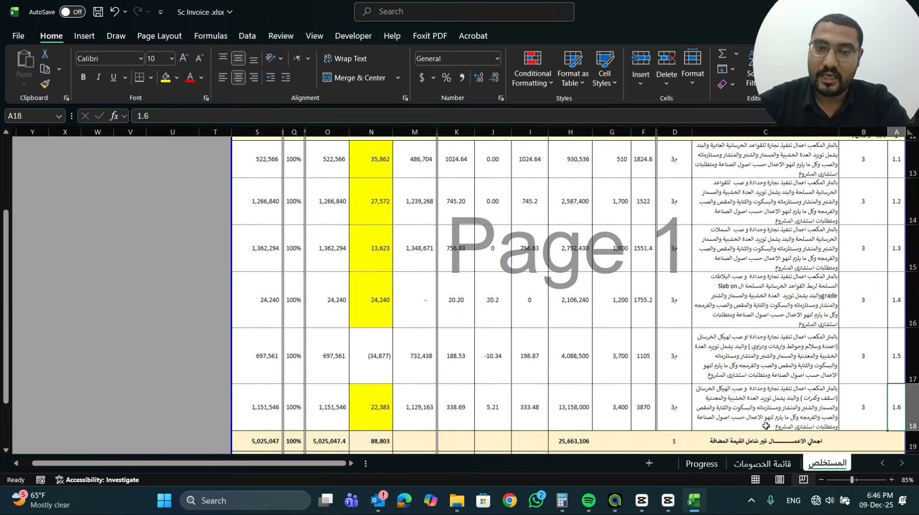
left_click(465, 248)
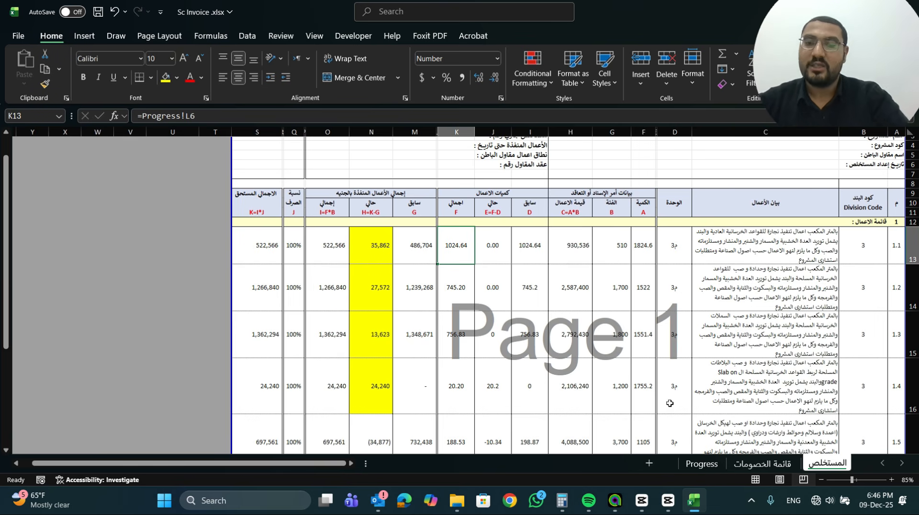
left_click(765, 464)
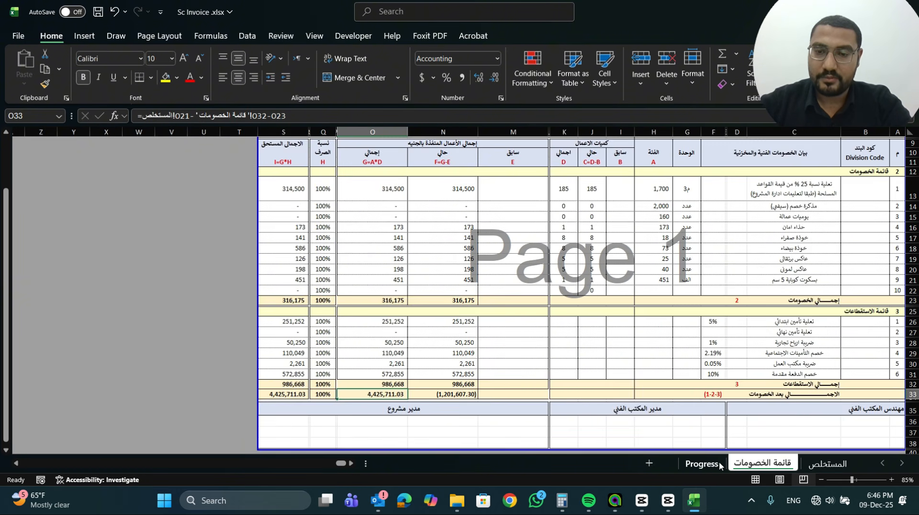
left_click(702, 464)
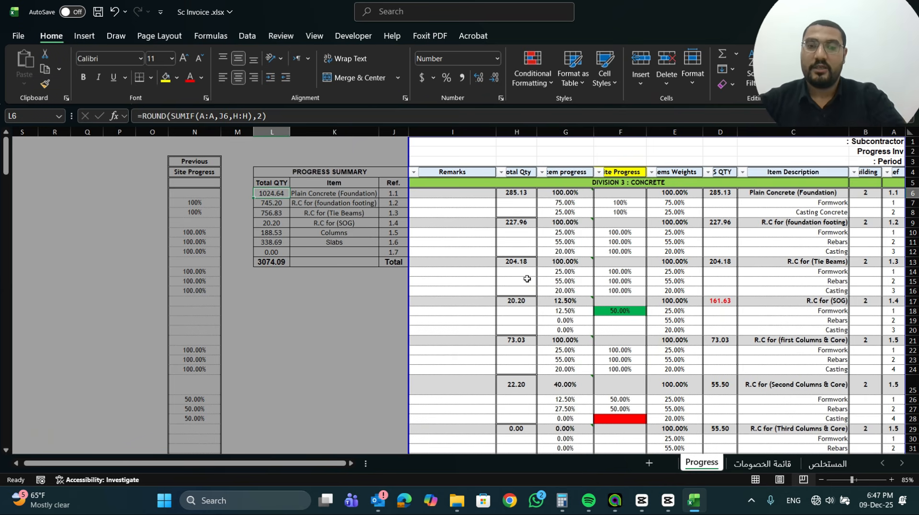
Set the Site Progress of the Second Columns & Core formwork in F26 to 500%
scroll(610, 355, "down", 2)
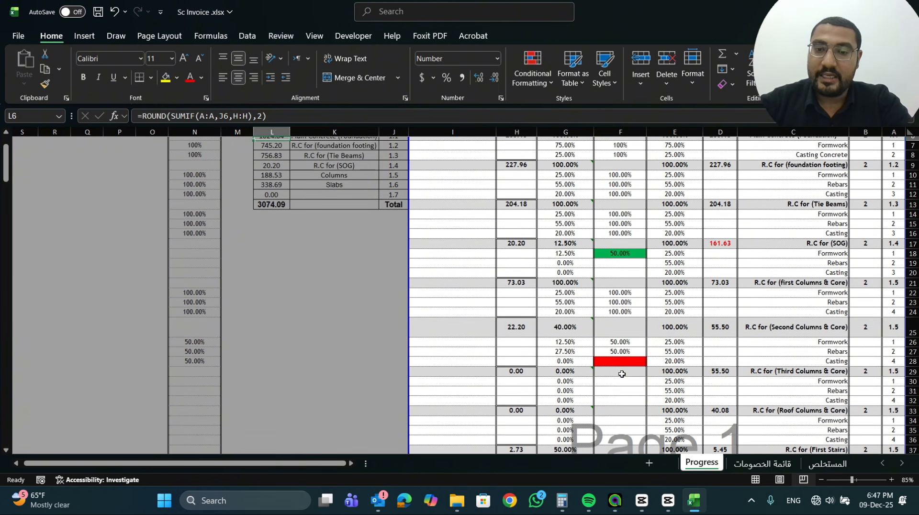
left_click(624, 341)
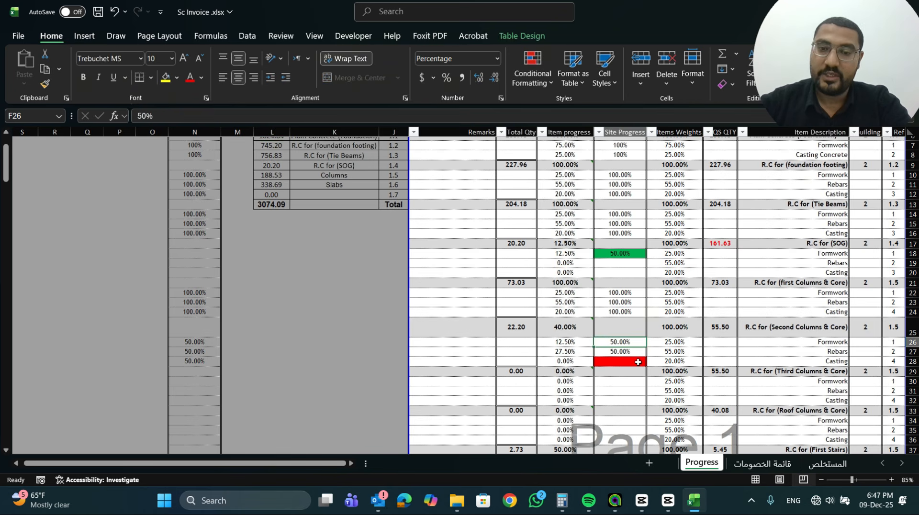
key("Down")
key("Down")
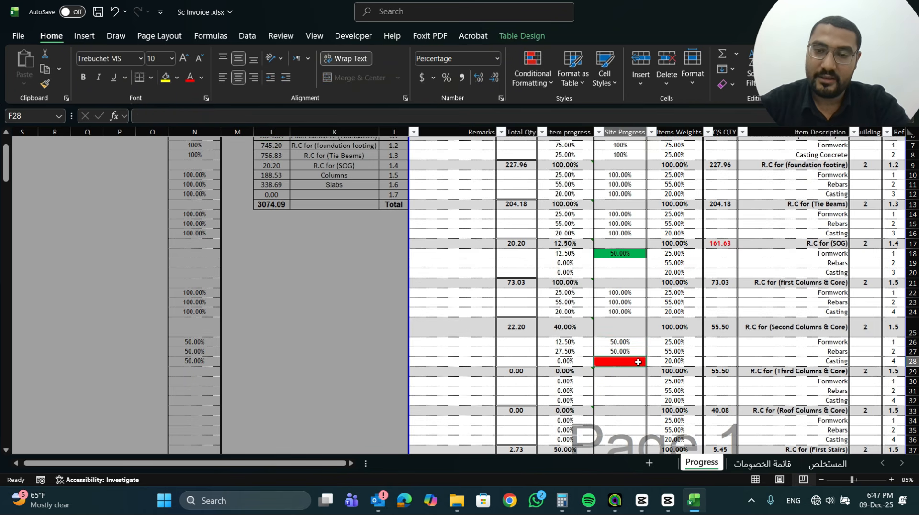
key("Up")
key("Up")
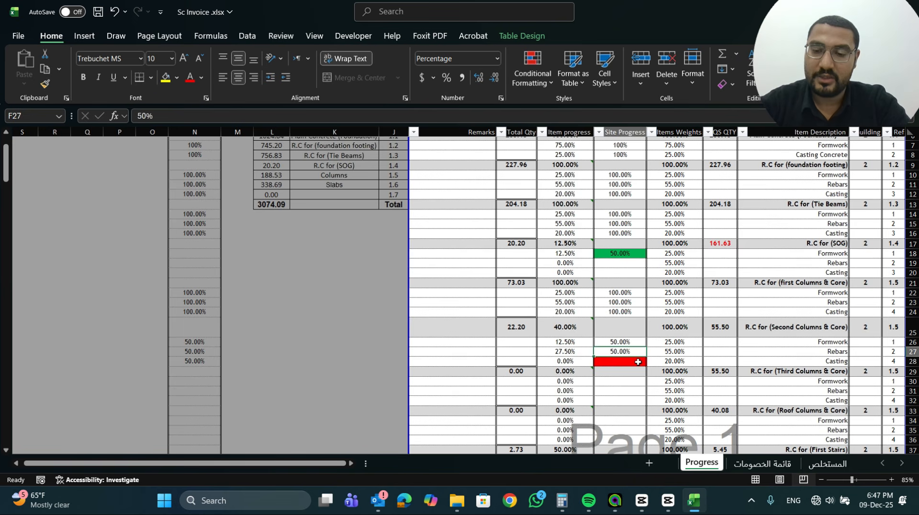
type("500")
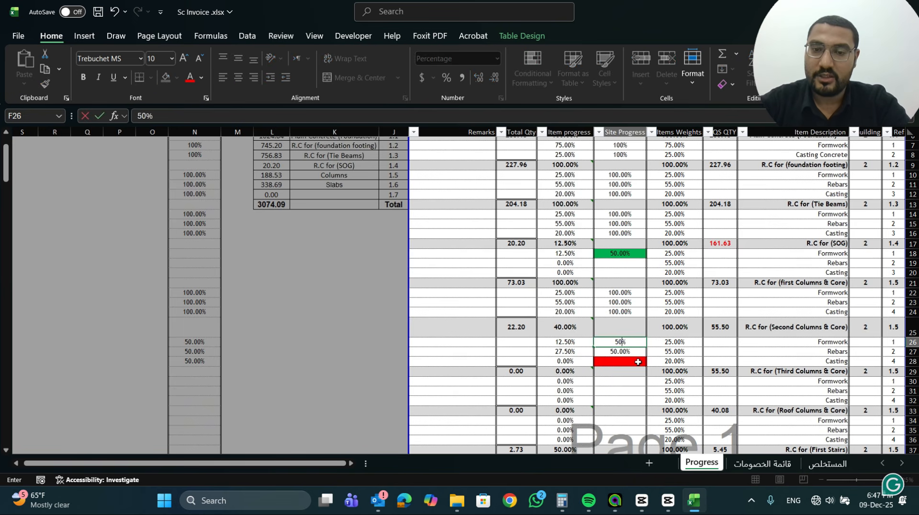
key("Return")
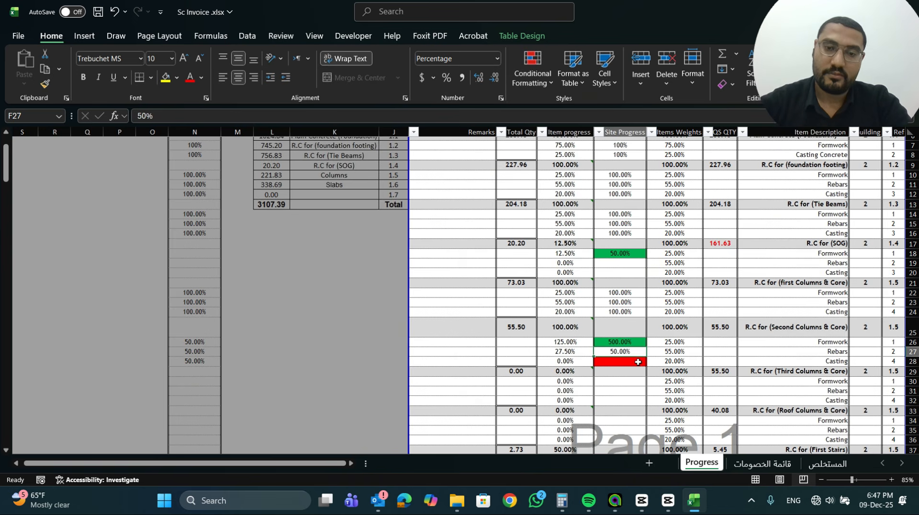
Remove the MIN limit from the Second Columns & Core item progress in G25, leaving =SUM(G26:G28)
left_click(567, 330)
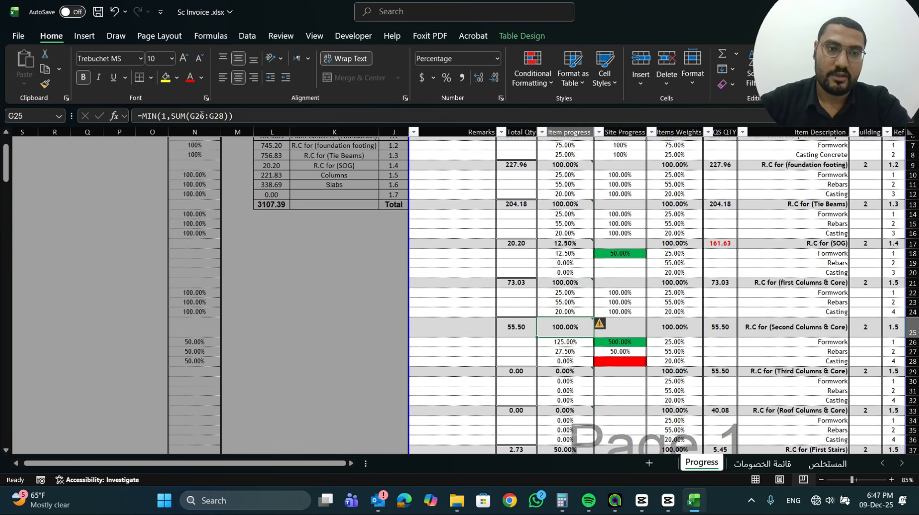
left_click(236, 116)
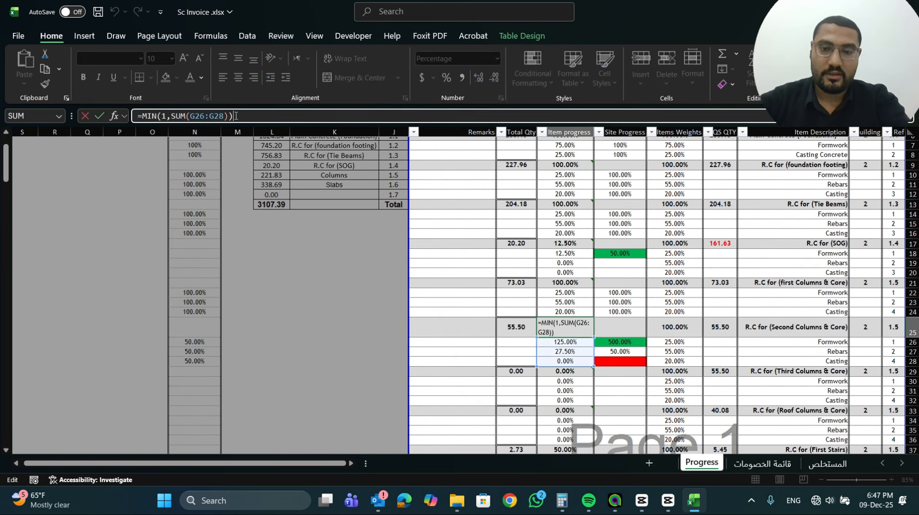
key("BackSpace")
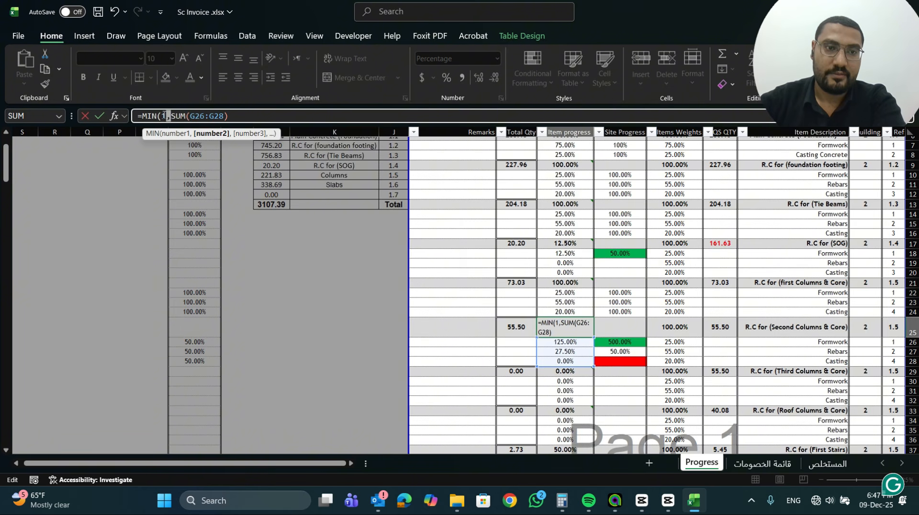
key("BackSpace")
key("BackSpace")
key("BackSpace")
key("BackSpace")
key("BackSpace")
key("BackSpace")
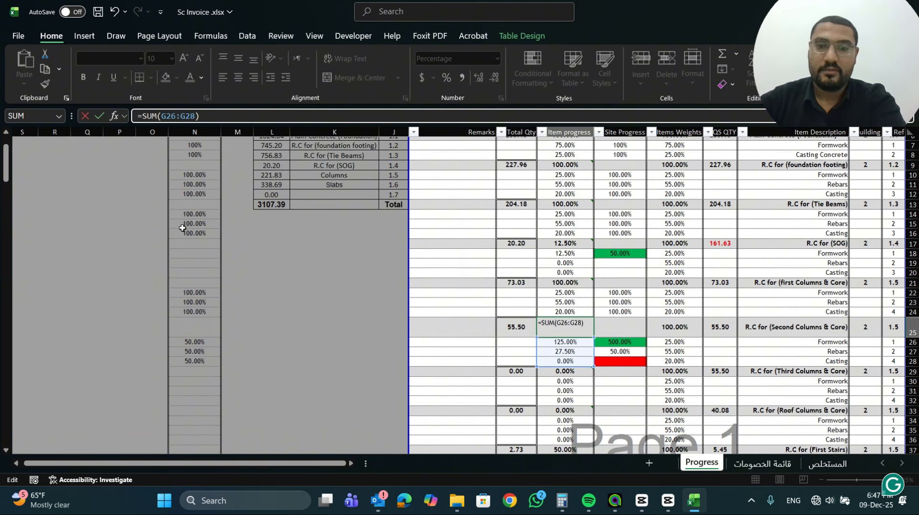
key("Return")
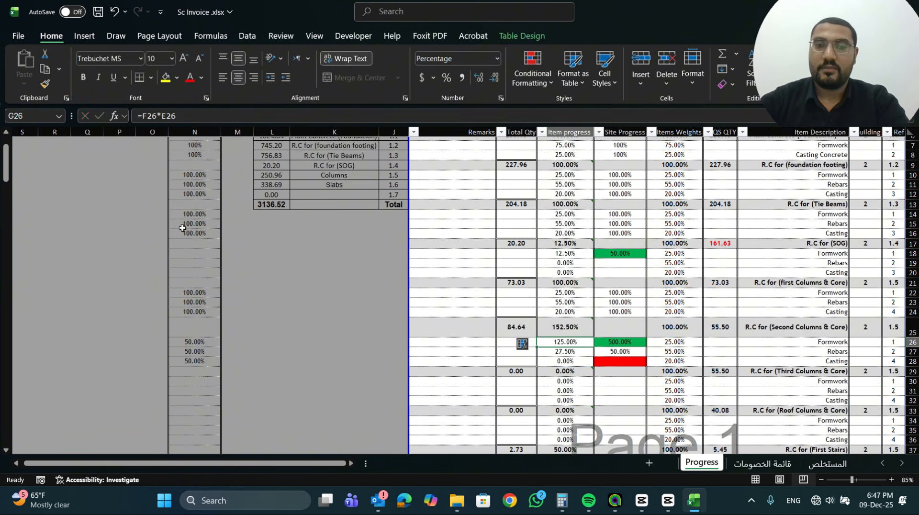
Set the Site Progress of the Second Columns & Core formwork in F26 to 5000%
left_click(626, 343)
type("5000")
key("Return")
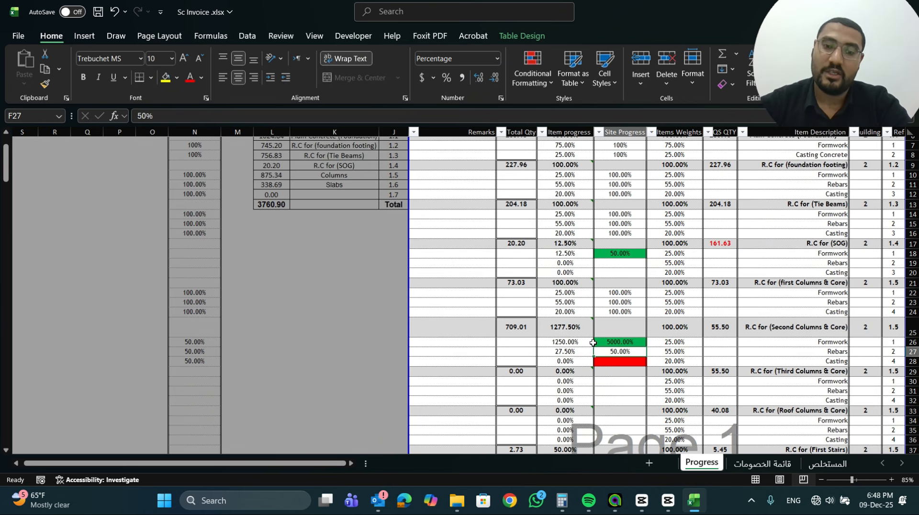
Check the formwork Site Progress in F26 and the SUM formula behind the Second Columns & Core item progress in G25
left_click(613, 342)
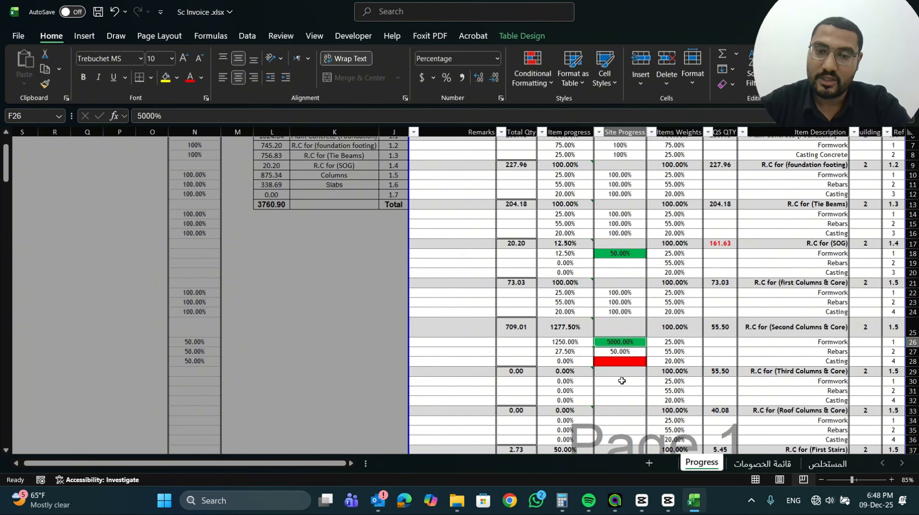
double_click(575, 328)
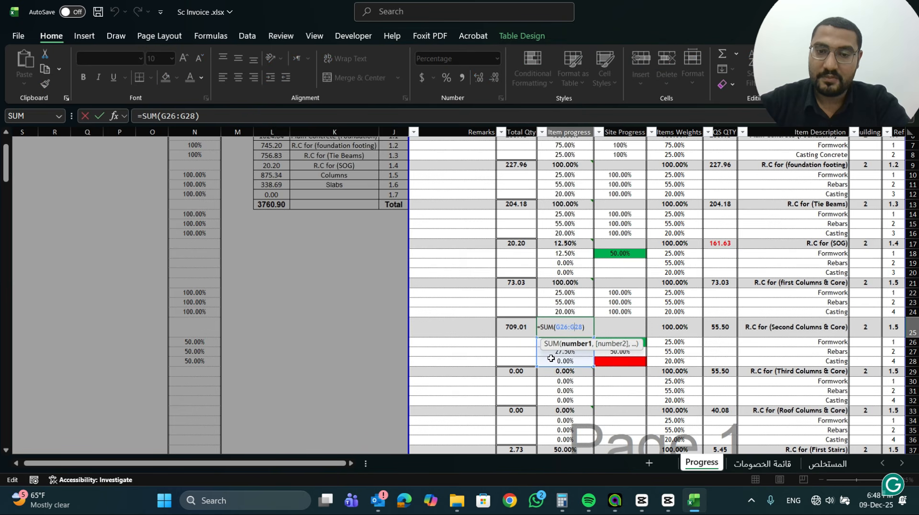
left_click(545, 329)
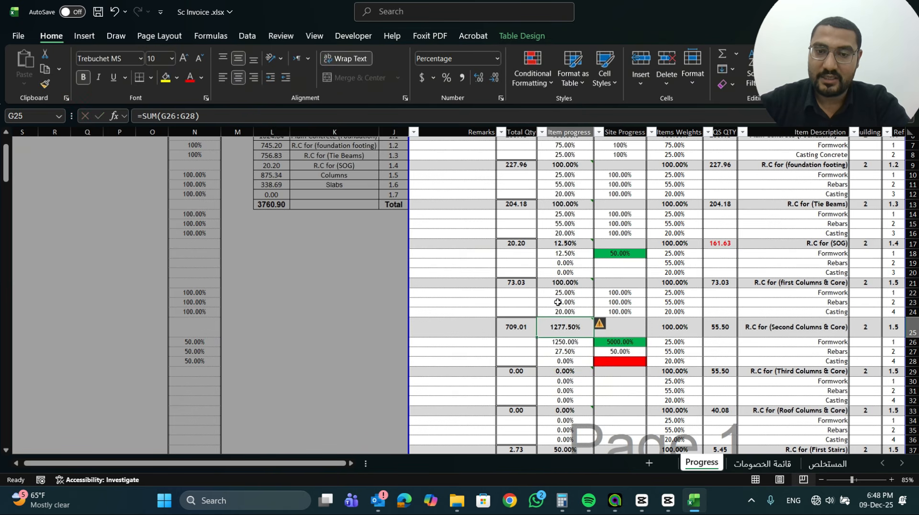
double_click(556, 330)
key("Escape")
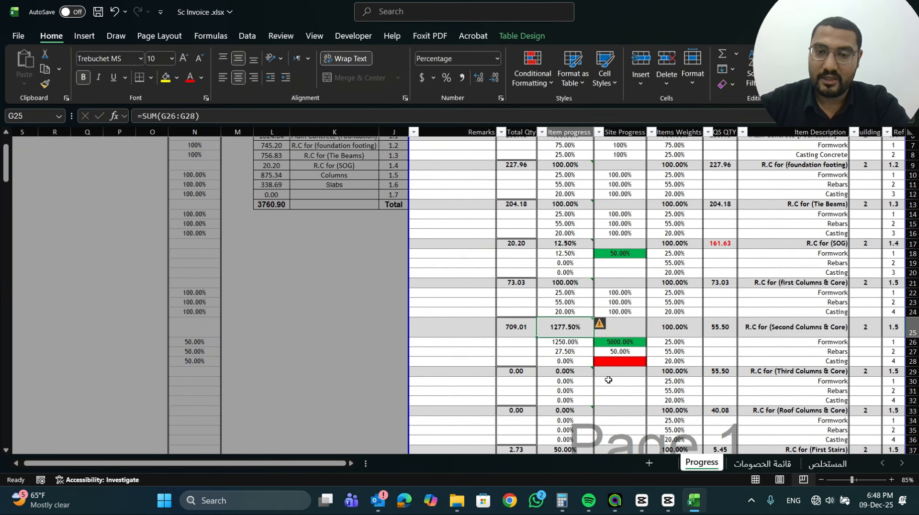
Set the Site Progress of the Third Columns & Core formwork and rebars in F30 and F31 to 100%
left_click(609, 380)
type("100")
key("Return")
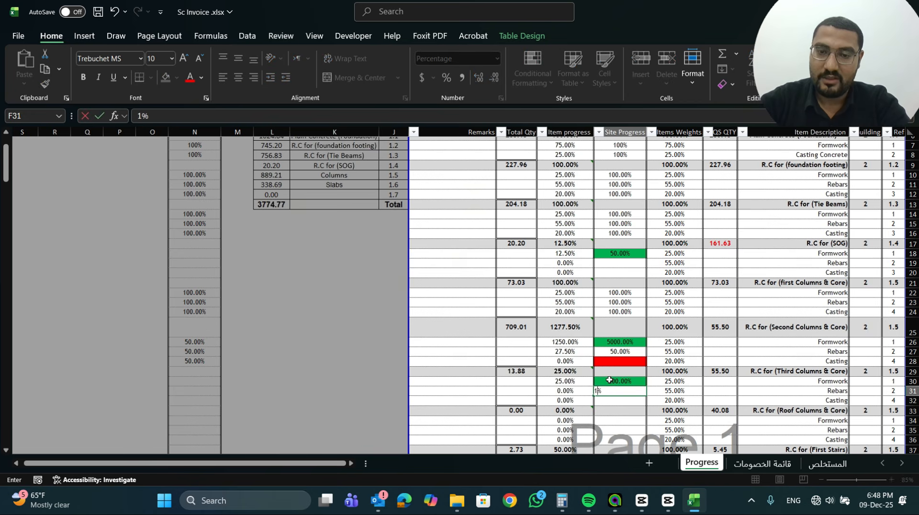
type("100")
key("Return")
Set the Site Progress of the Second Columns & Core formwork in F26 to 50%
left_click(566, 322)
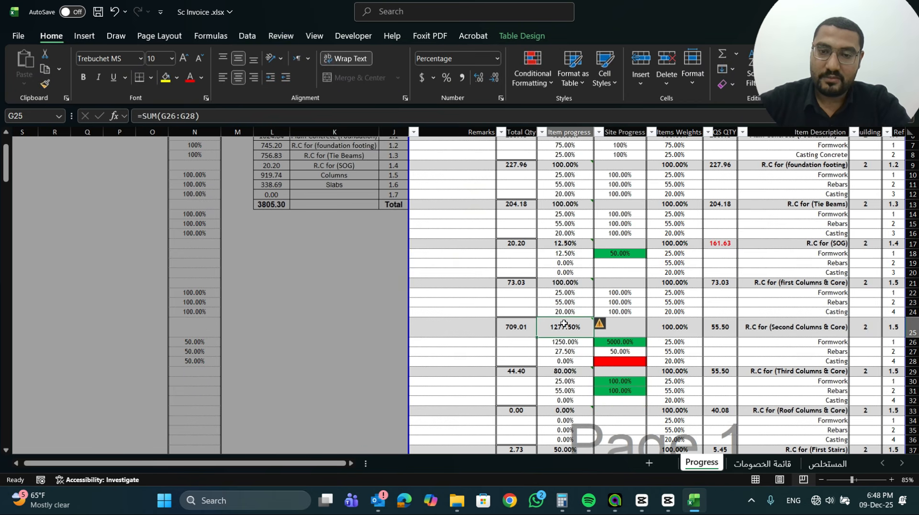
left_click(622, 342)
type("50%")
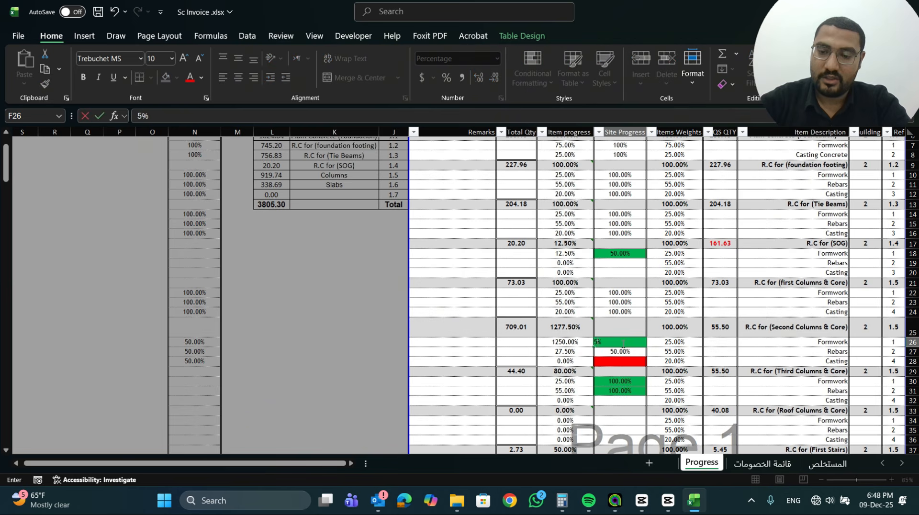
key("Return")
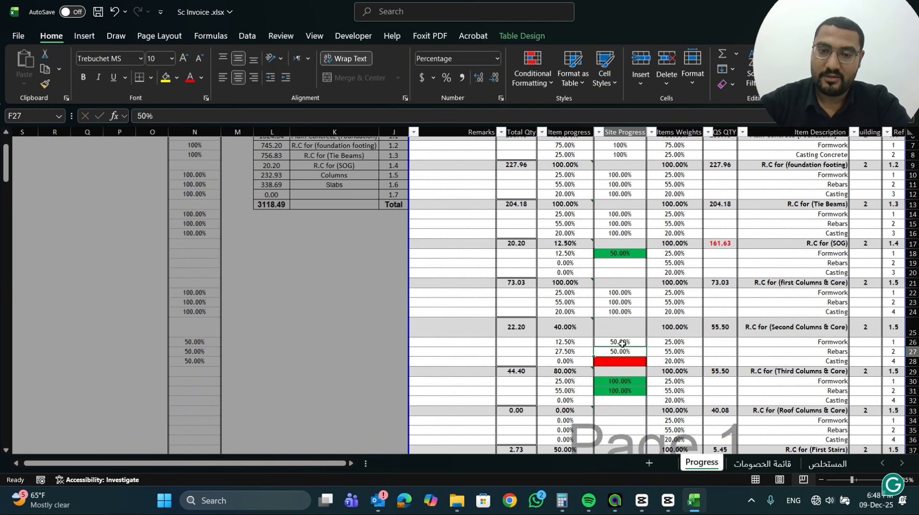
Extend the Second Columns & Core item progress sum in G25 to =SUM(G26:G32) and review the formula
double_click(570, 330)
left_click_drag(543, 369, 550, 400)
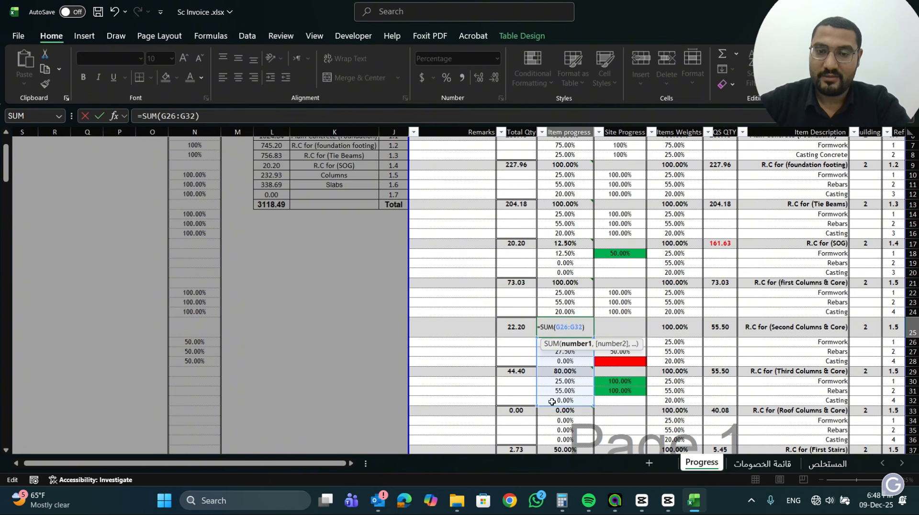
key("Return")
left_click(575, 326)
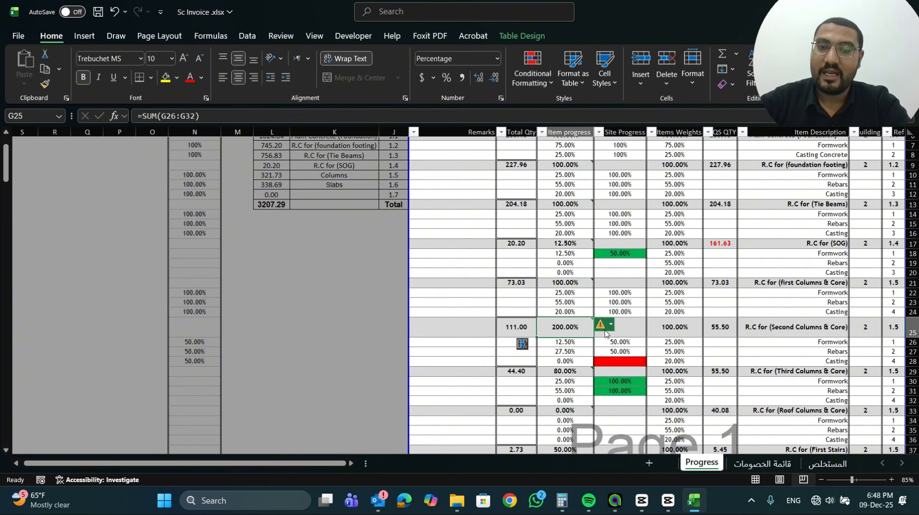
double_click(578, 331)
key("Escape")
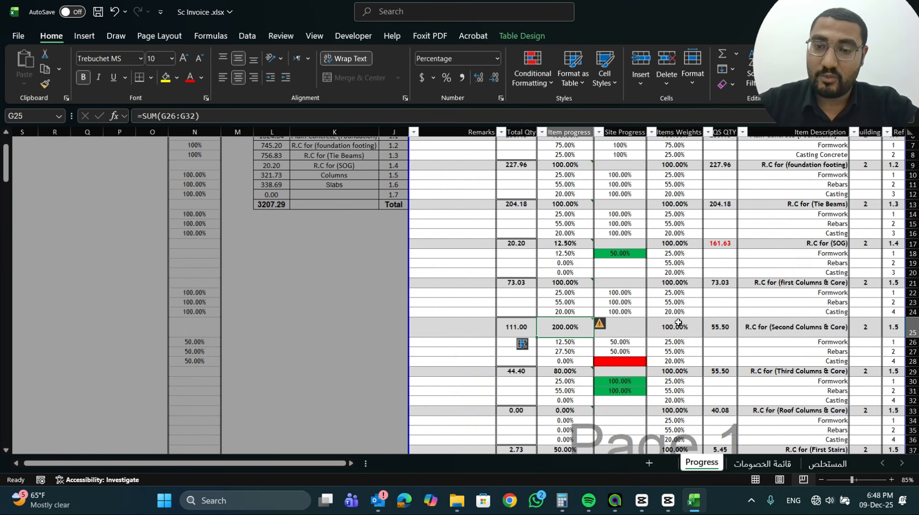
Set the QS QTY of the Second Columns & Core item in D25 to 500
left_click(706, 329)
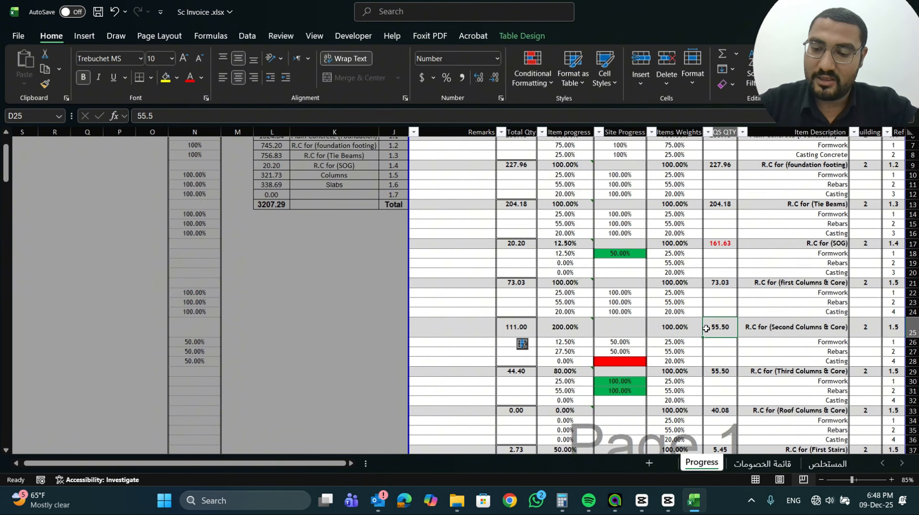
type("500")
key("Return")
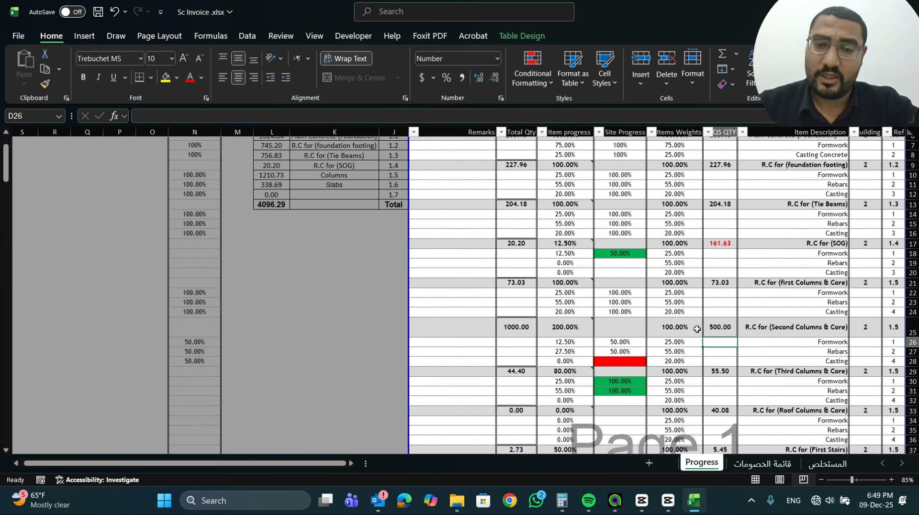
Cap the Second Columns & Core item progress in G25 at 100% with the formula =MIN(1,SUM(G26:G32))
left_click(559, 329)
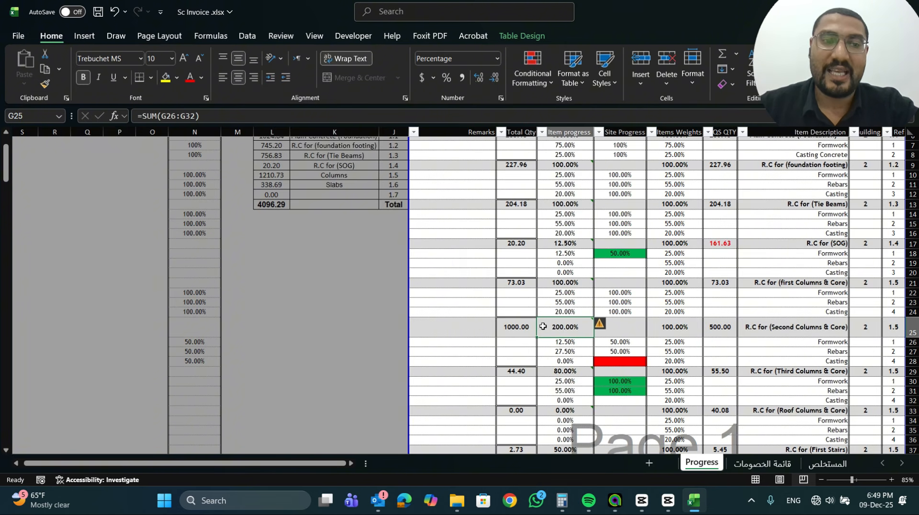
left_click(143, 115)
type("min")
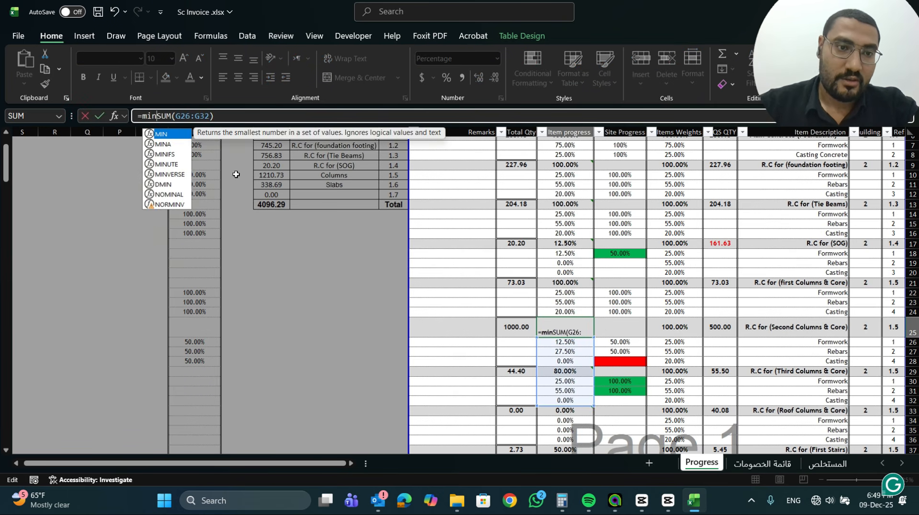
double_click(170, 136)
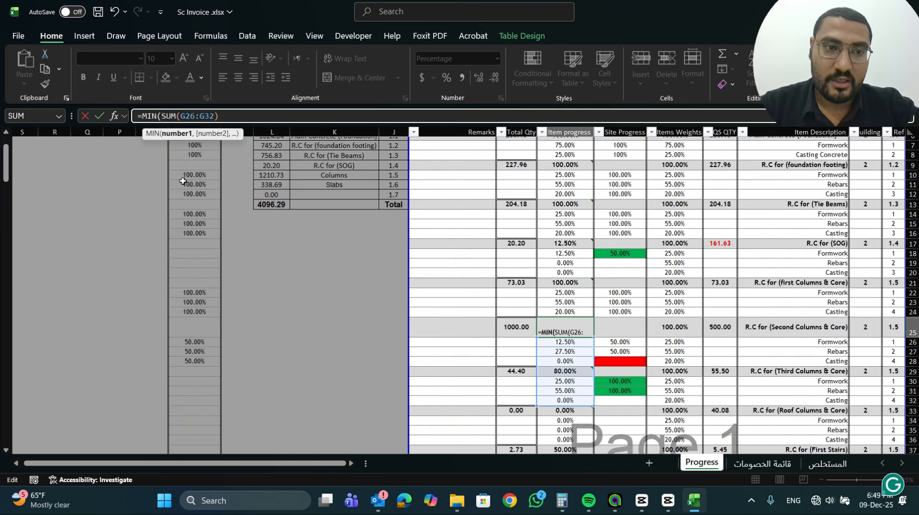
type("1,")
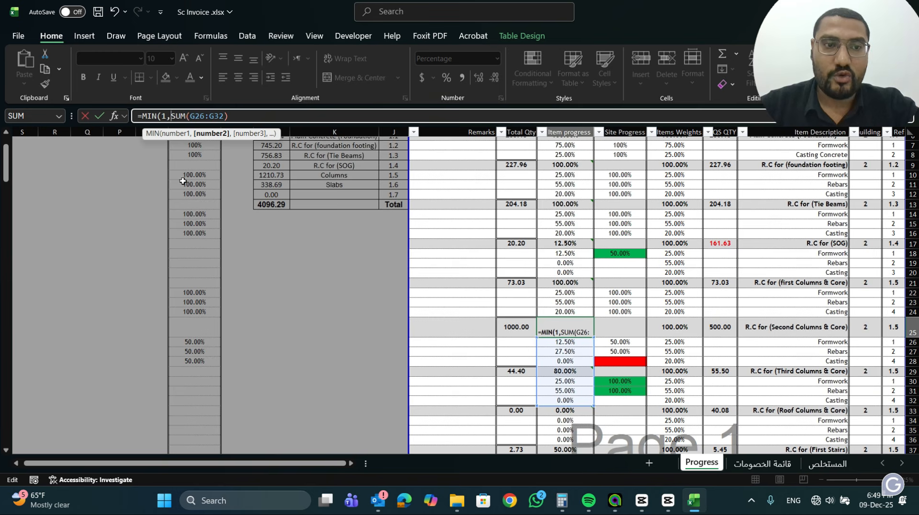
left_click(251, 114)
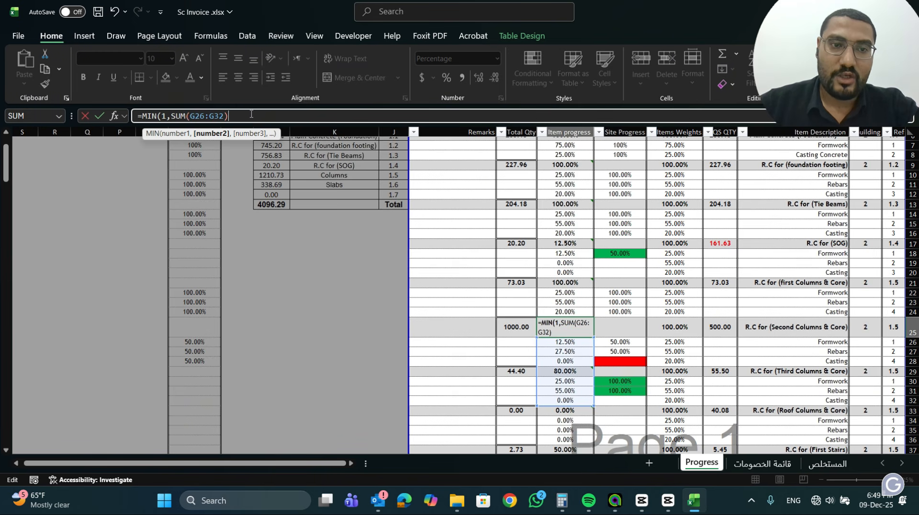
type(")")
key("Return")
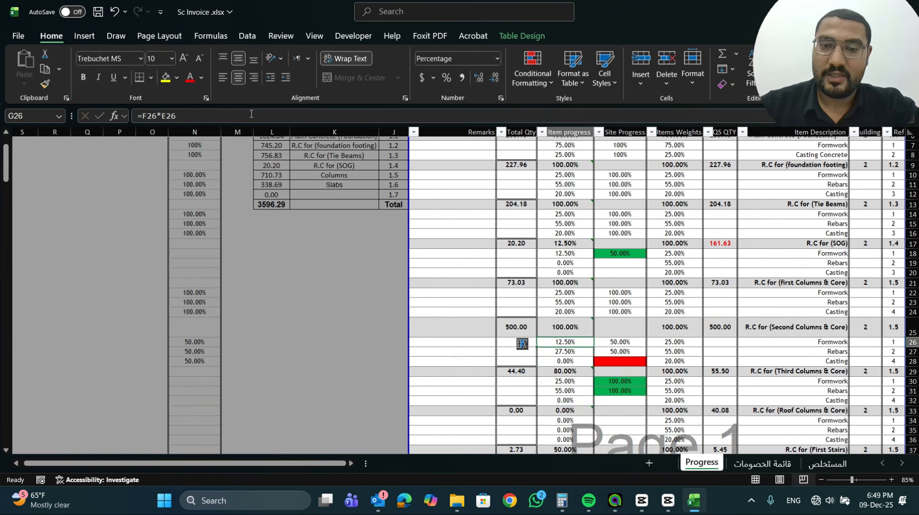
Review the capped formula in G25 and shorten its summed range to G26:G28
left_click(558, 329)
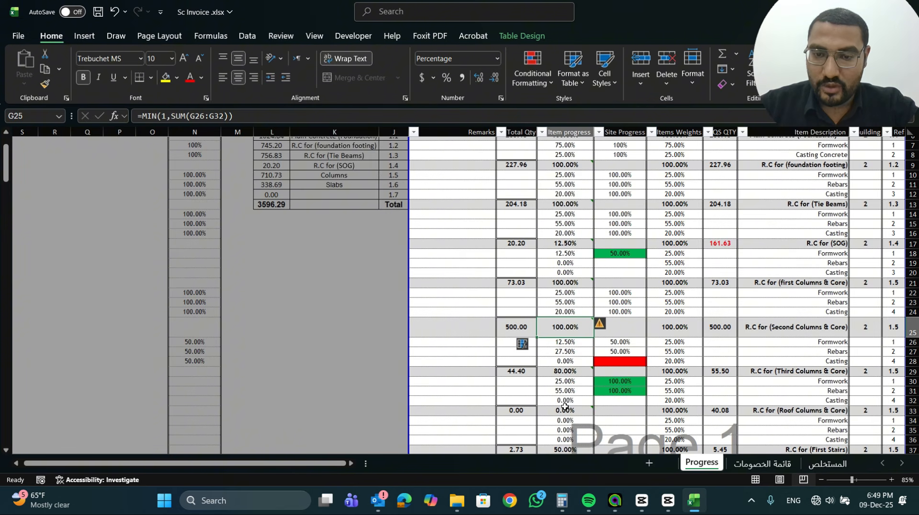
double_click(581, 329)
key("Escape")
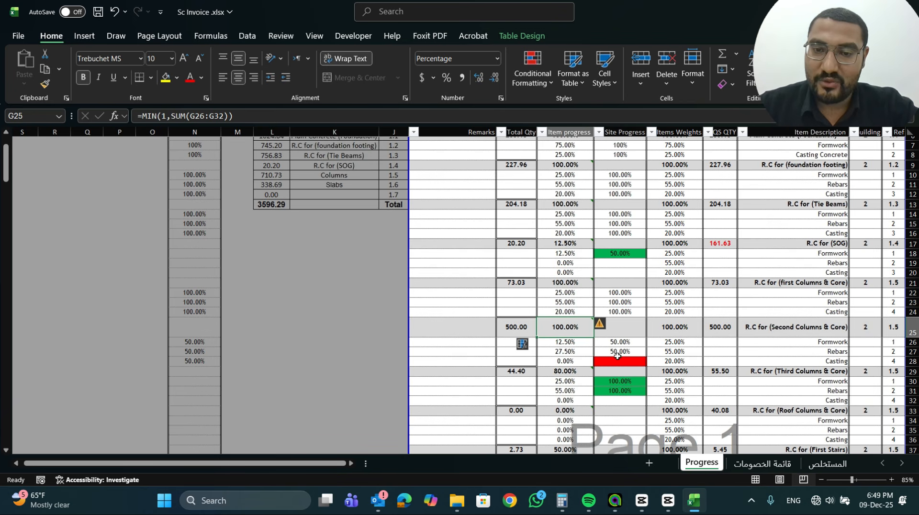
double_click(565, 330)
left_click_drag(592, 405, 589, 365)
key("Return")
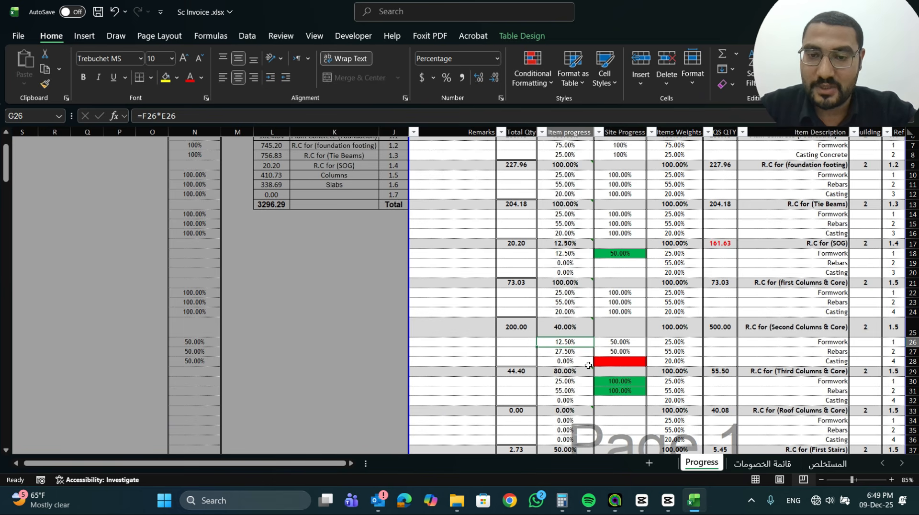
Check the MIN and SUM formulas behind the Second and first Columns & Core item progress in G25 and G21
double_click(566, 327)
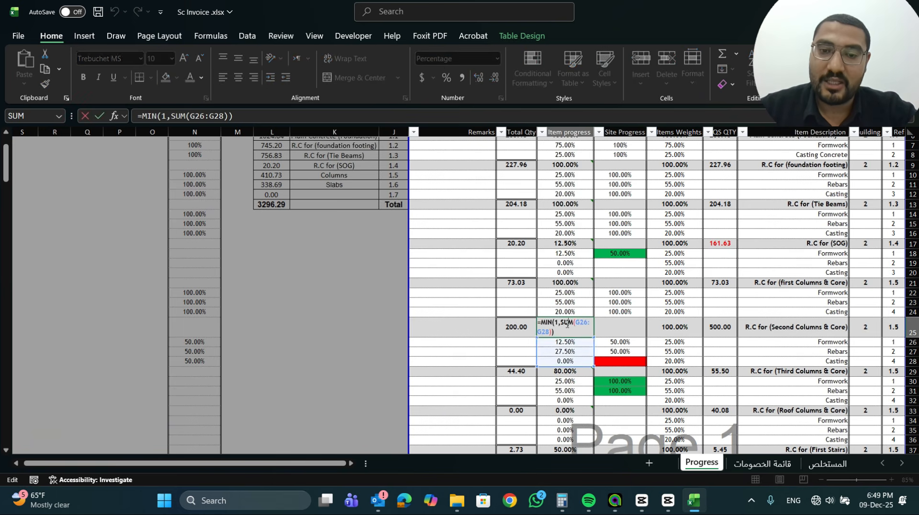
key("Escape")
double_click(579, 282)
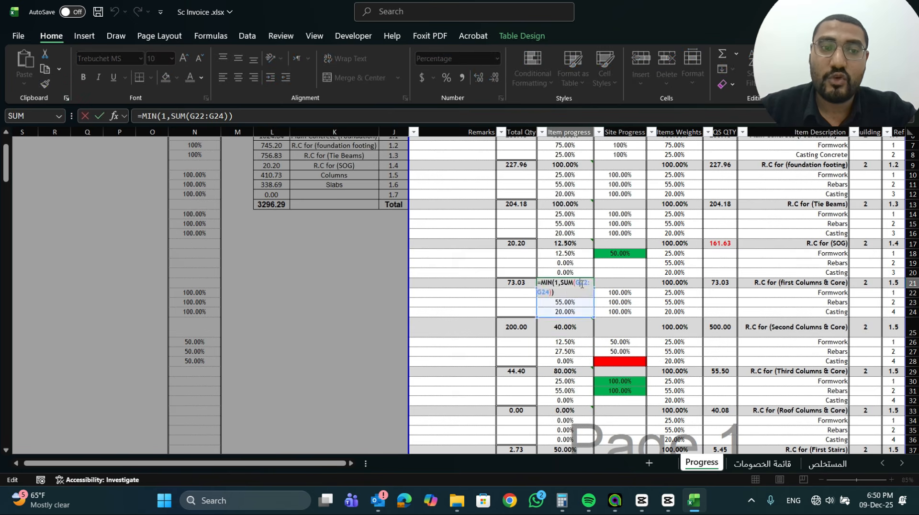
key("Escape")
scroll(578, 268, "up", 2)
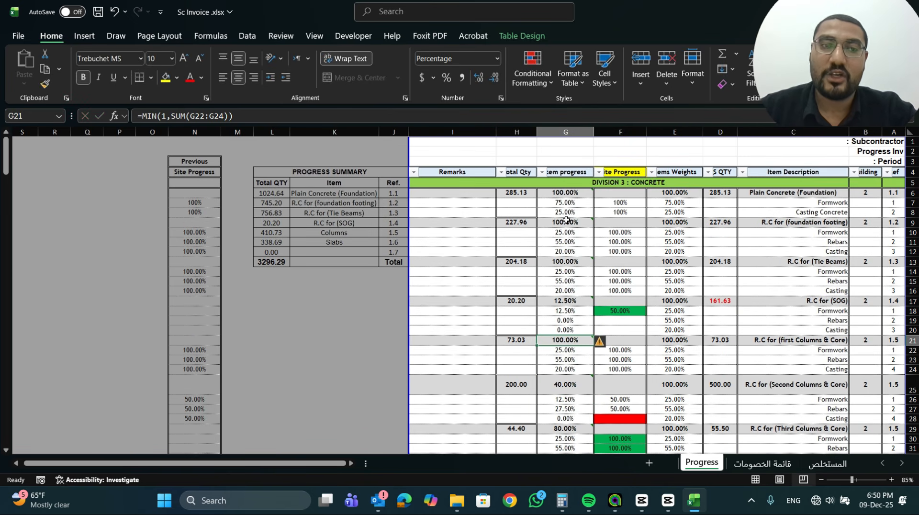